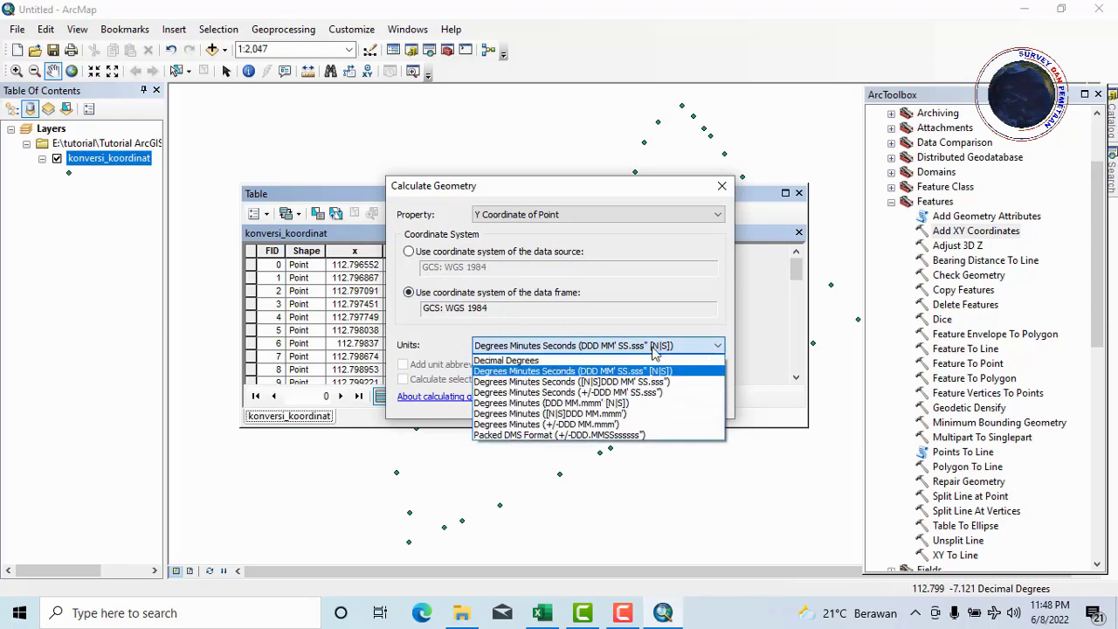
# - Calculate the X Coordinate of Point from the data frame's coordinate system in Degrees Minutes Seconds (DDD MM' SS.sss" [W|E])
pyautogui.click(612, 372)
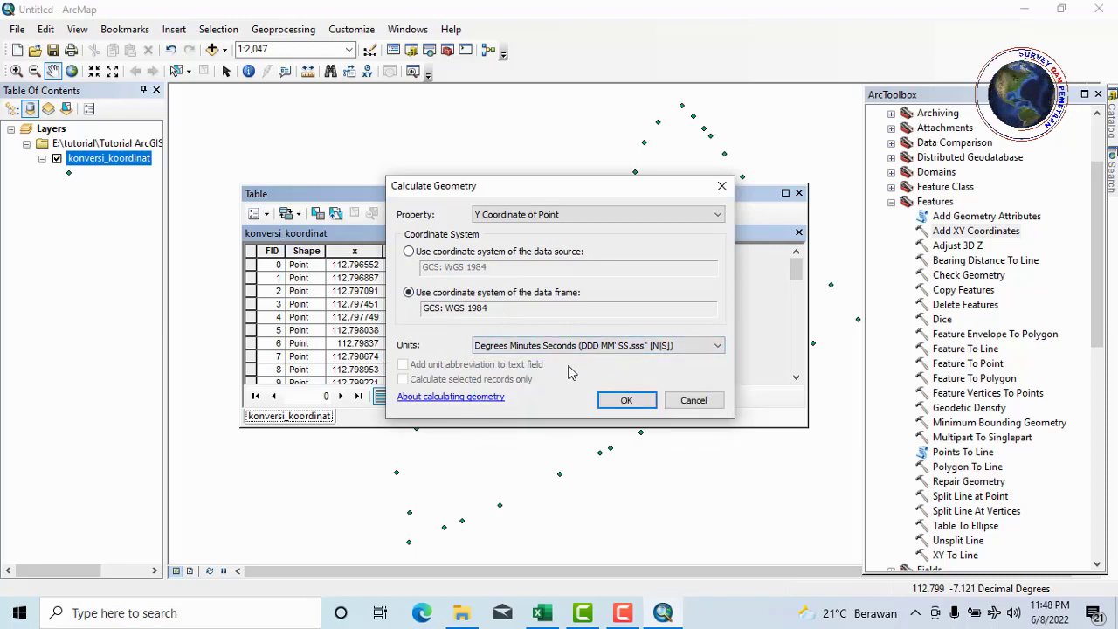
pyautogui.click(689, 214)
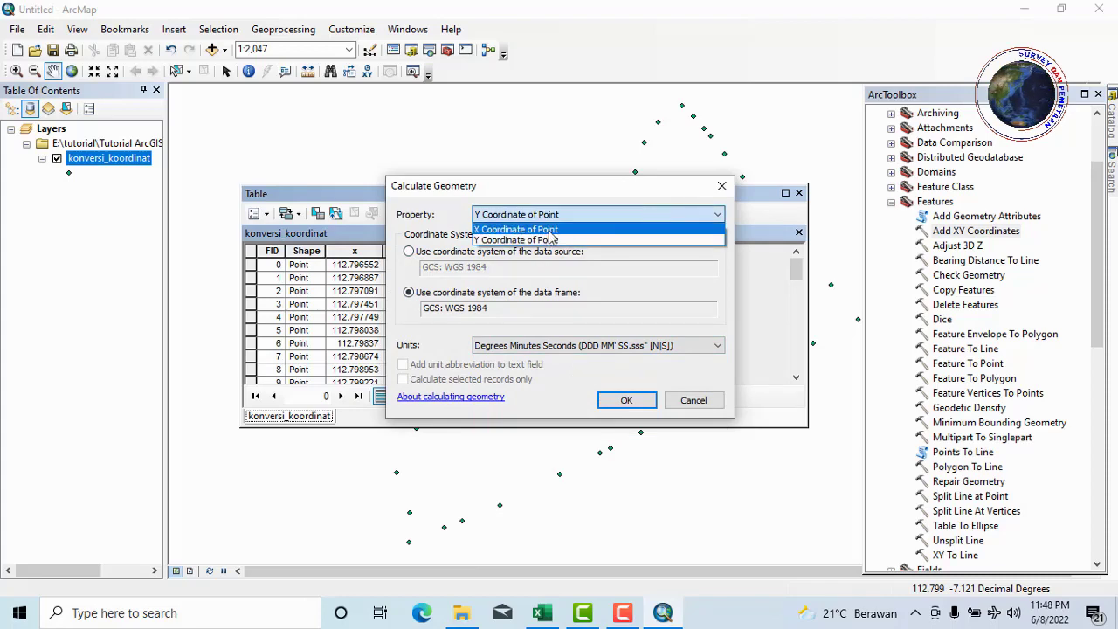
pyautogui.click(550, 230)
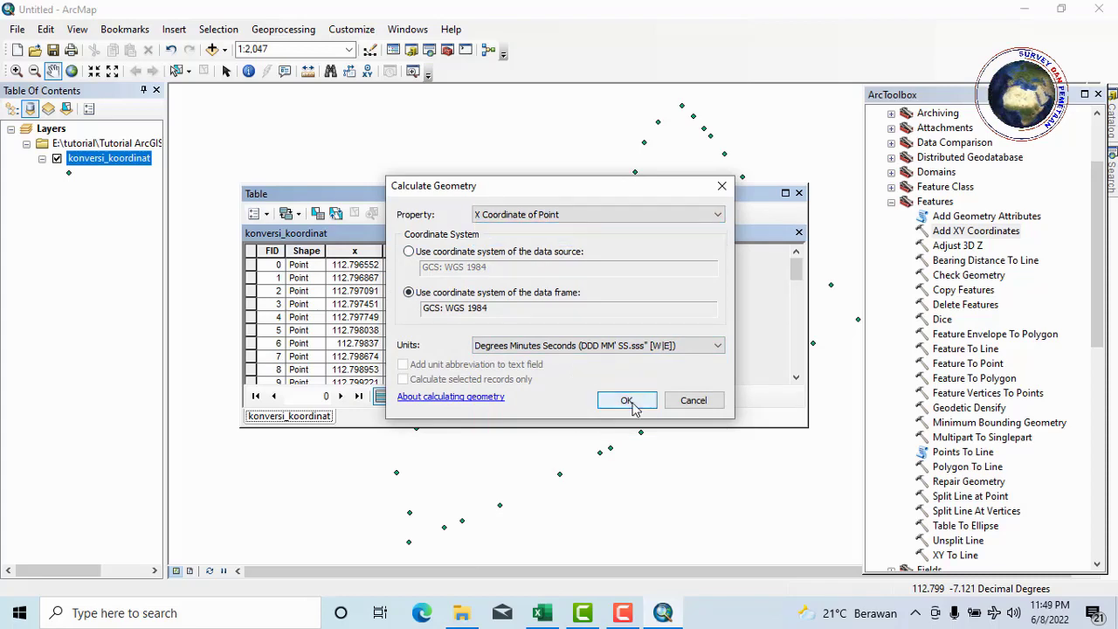
pyautogui.click(628, 401)
pyautogui.click(522, 341)
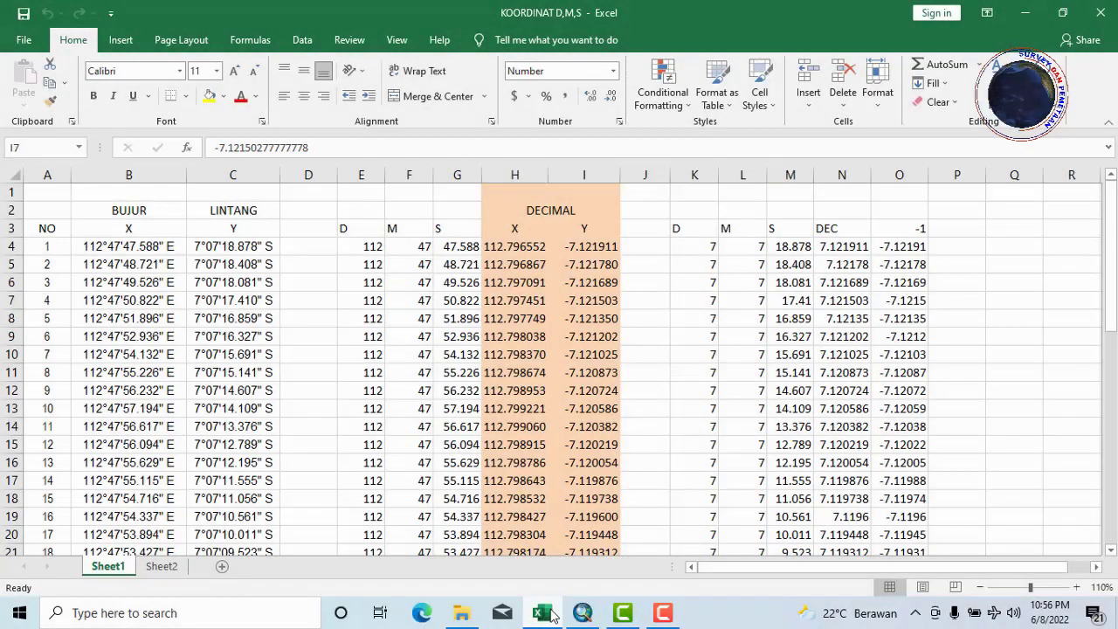
# - Copy all decimal X and Y coordinates, cells H4:I48, on Sheet1 of the KOORDINAT D,M,S workbook
pyautogui.click(525, 251)
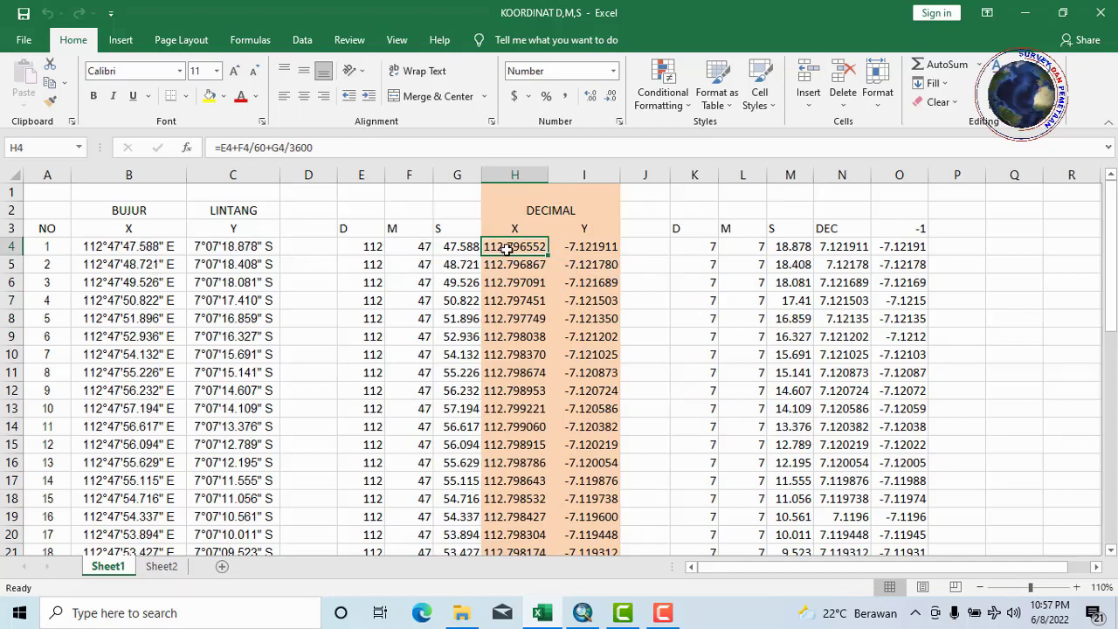
pyautogui.moveTo(517, 245); pyautogui.dragTo(585, 318)
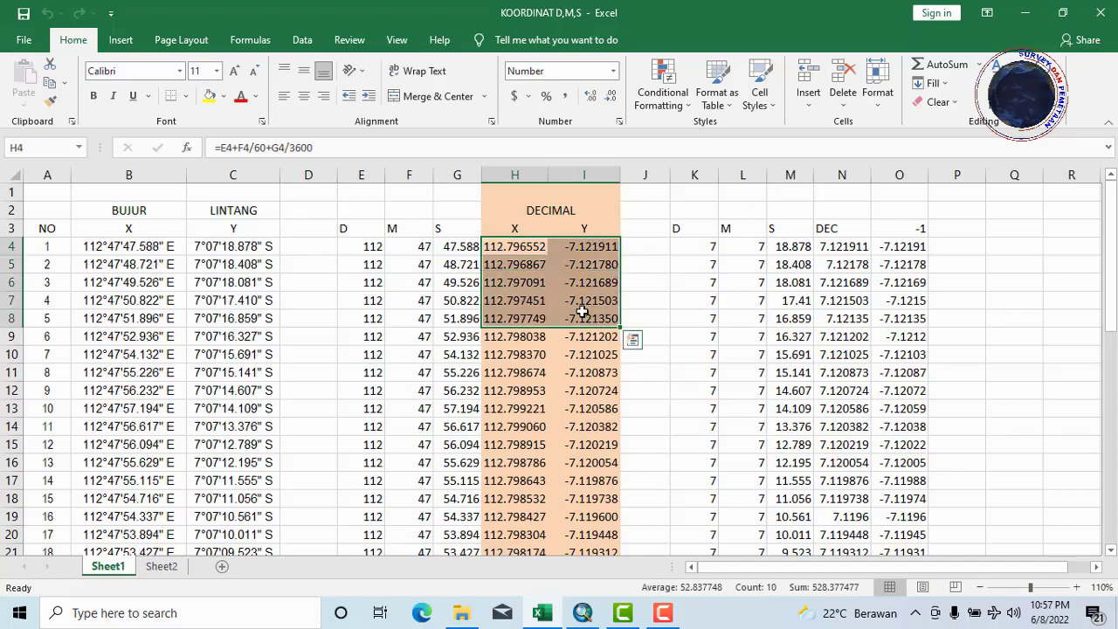
pyautogui.scroll(-10, 577, 317)
pyautogui.scroll(-3, 573, 314)
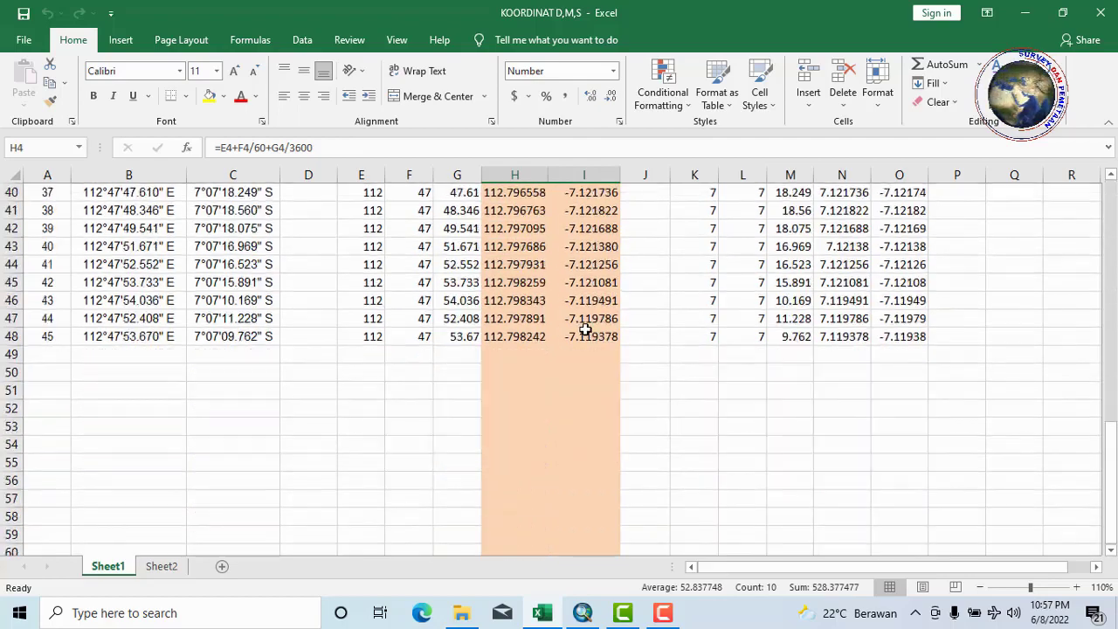
pyautogui.keyDown('shift'); pyautogui.click(580, 333); pyautogui.keyUp('shift')
pyautogui.rightClick(569, 225)
pyautogui.click(603, 253)
pyautogui.scroll(13, 594, 255)
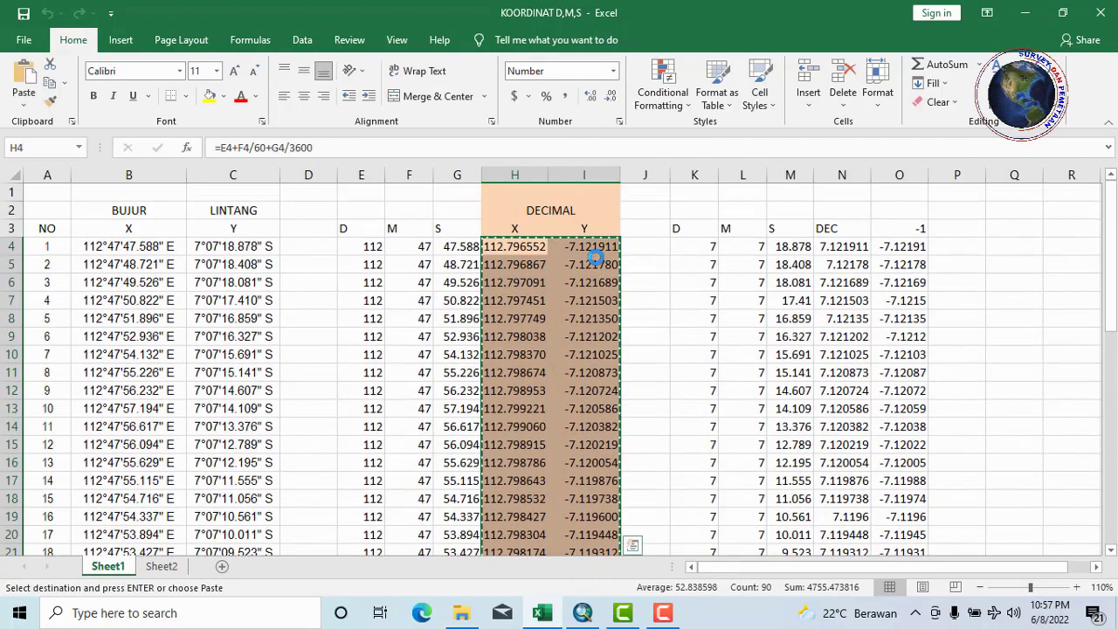
# - Create a blank workbook and paste the copied coordinates as values only, starting at cell A1
pyautogui.click(24, 41)
pyautogui.click(227, 169)
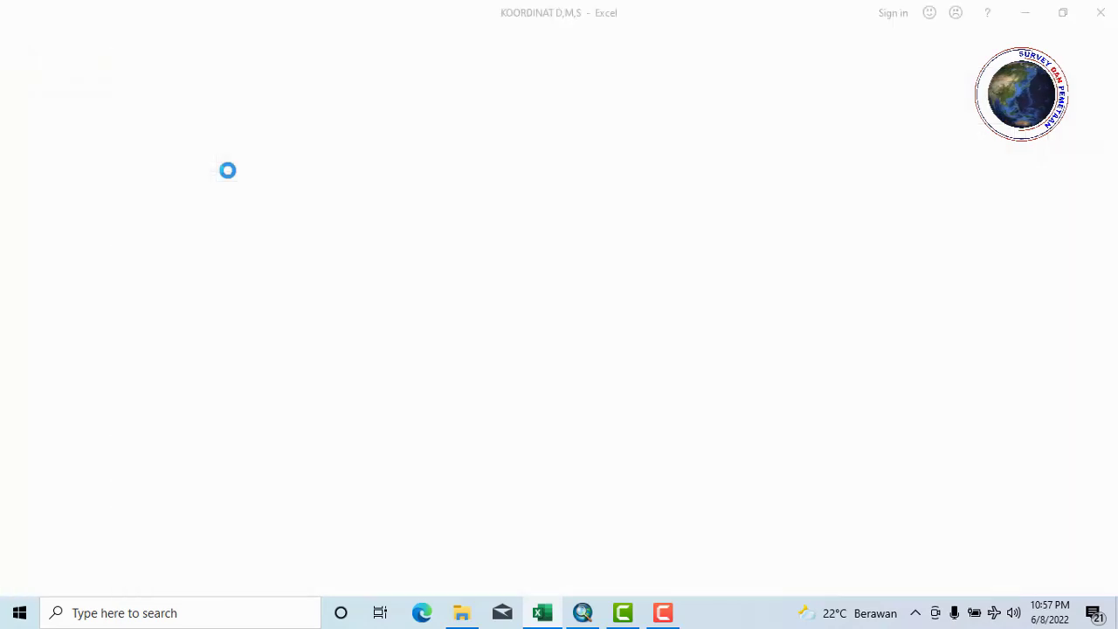
pyautogui.rightClick(50, 187)
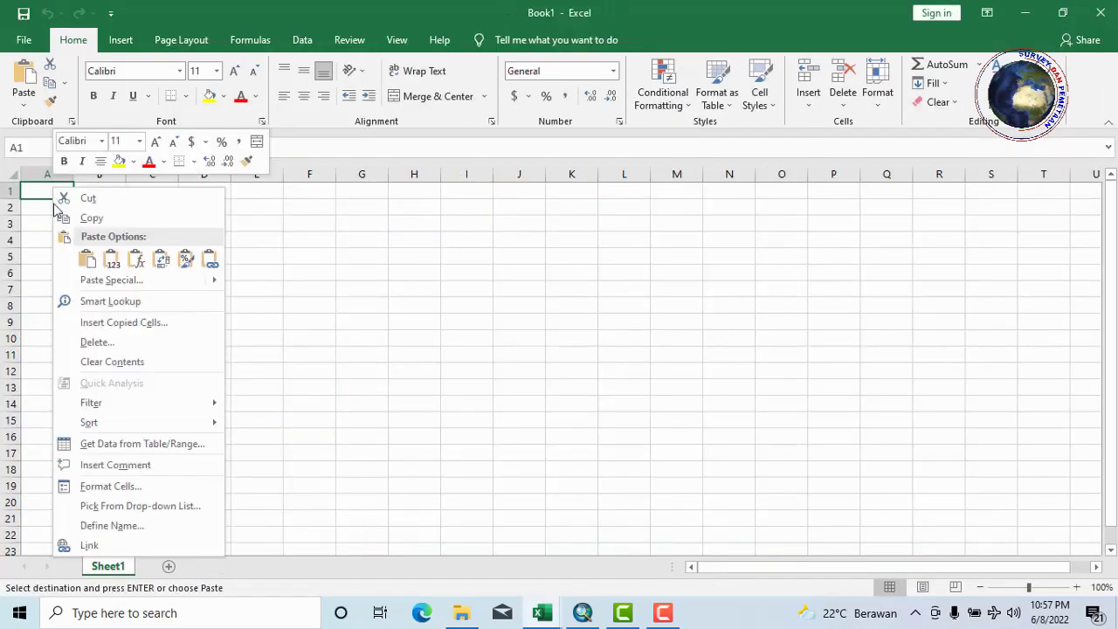
pyautogui.click(103, 279)
pyautogui.click(40, 215)
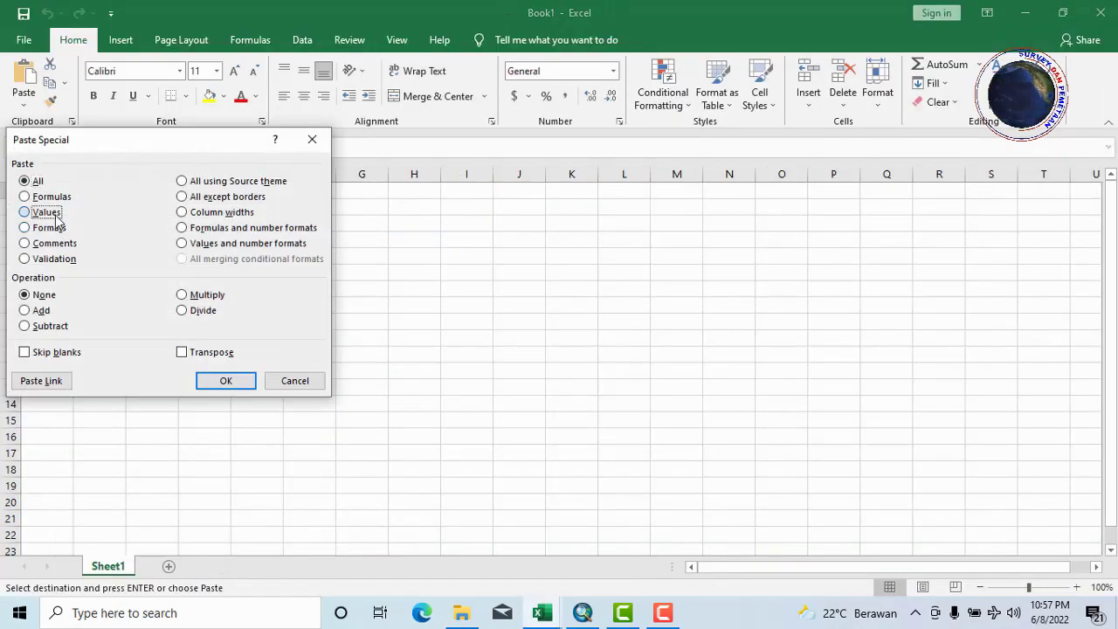
pyautogui.click(223, 378)
pyautogui.click(249, 225)
# - Insert a row above the coordinates and enter the headings x in A1 and y in B1
pyautogui.click(55, 191)
pyautogui.hotkey('shift', 'space')
pyautogui.press('Escape')
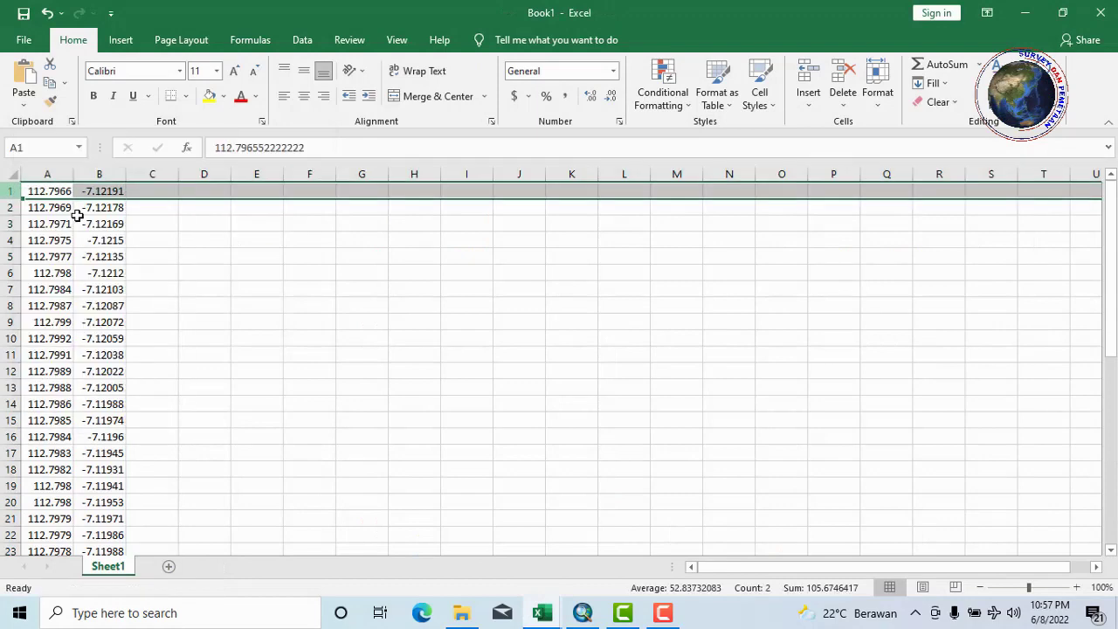
pyautogui.hotkey('ctrl', 'shift', '=')
pyautogui.write('x')
pyautogui.click(108, 189)
pyautogui.write('y')
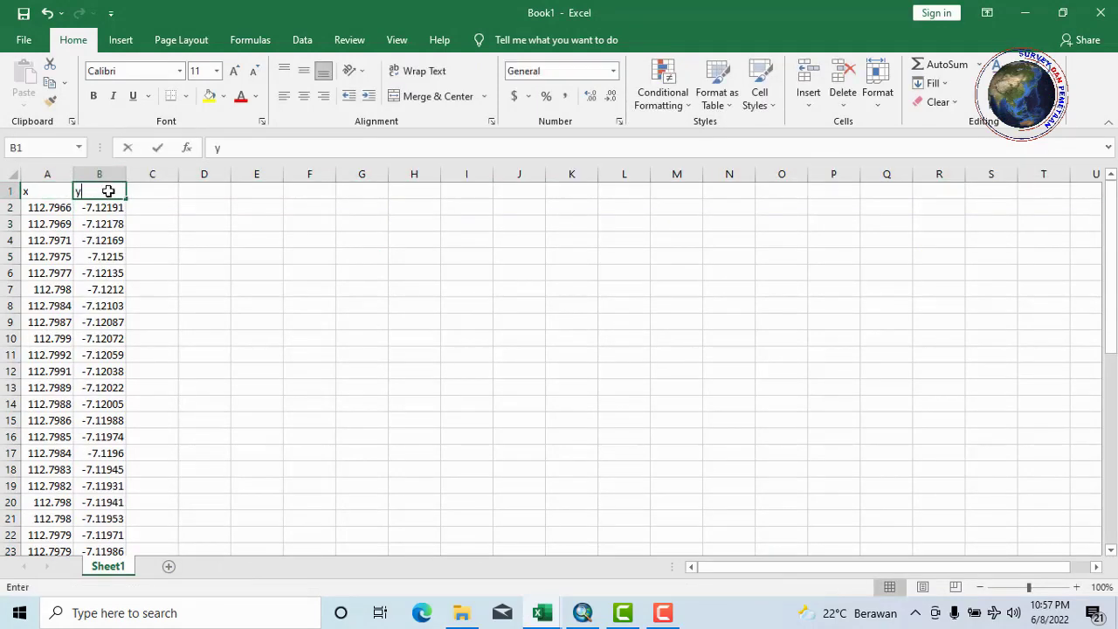
pyautogui.press('Down')
pyautogui.press('Down')
pyautogui.press('Down')
# - Format the coordinates in A2:B46 with six decimal places and fit column A's width to its contents
pyautogui.doubleClick(70, 178)
pyautogui.moveTo(58, 210); pyautogui.dragTo(108, 257)
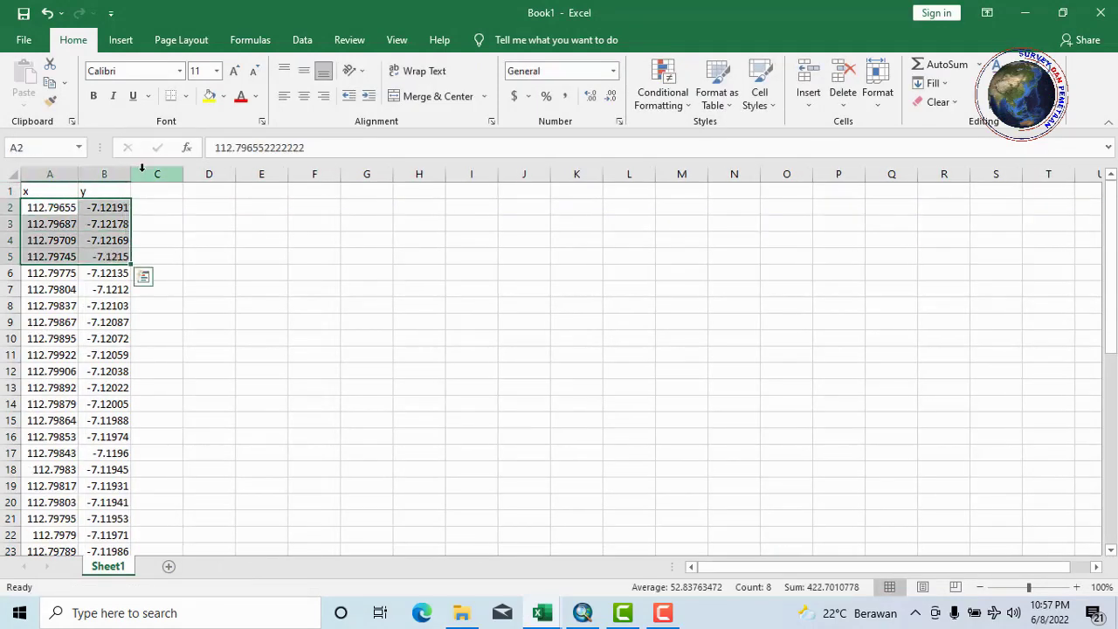
pyautogui.scroll(-7, 104, 277)
pyautogui.scroll(-6, 103, 276)
pyautogui.keyDown('shift'); pyautogui.click(125, 287); pyautogui.keyUp('shift')
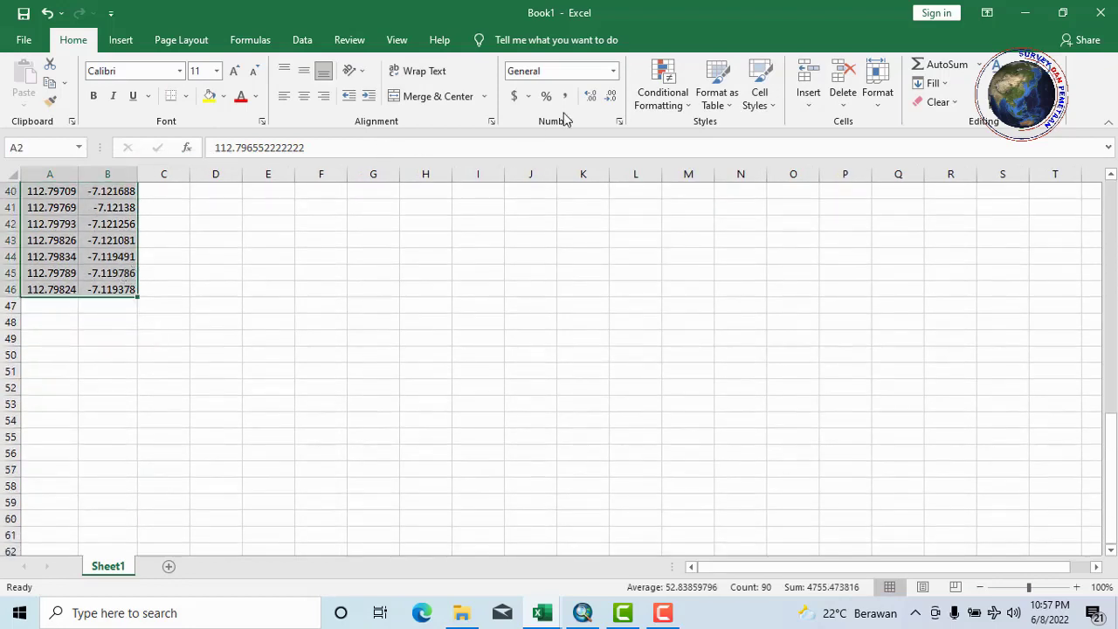
pyautogui.click(611, 95)
pyautogui.click(591, 91)
pyautogui.click(591, 92)
pyautogui.click(271, 273)
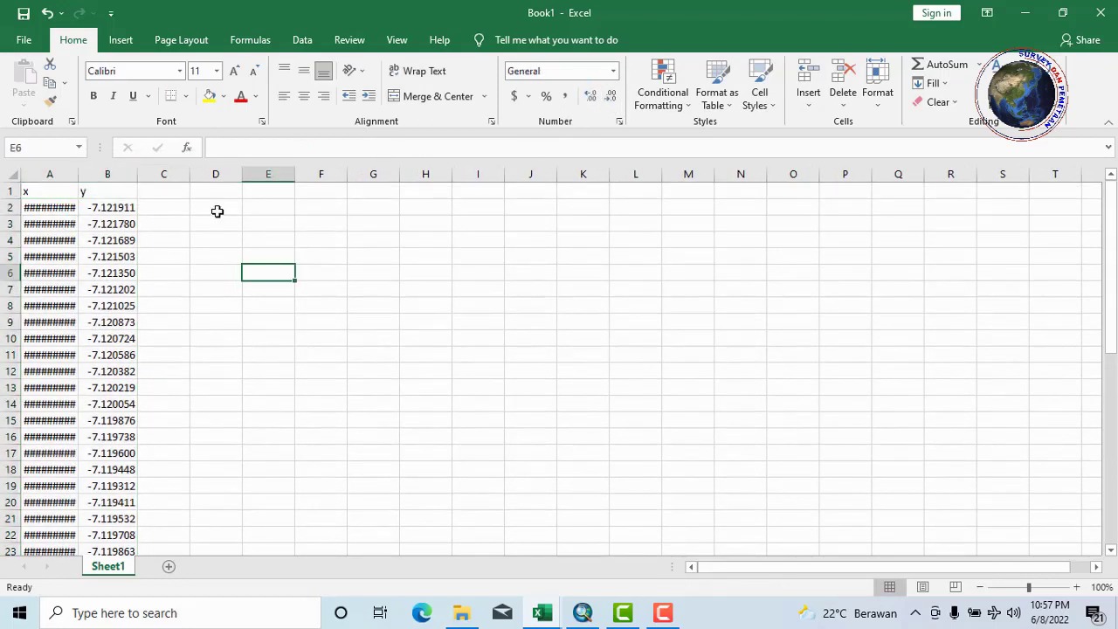
pyautogui.doubleClick(78, 175)
pyautogui.click(214, 226)
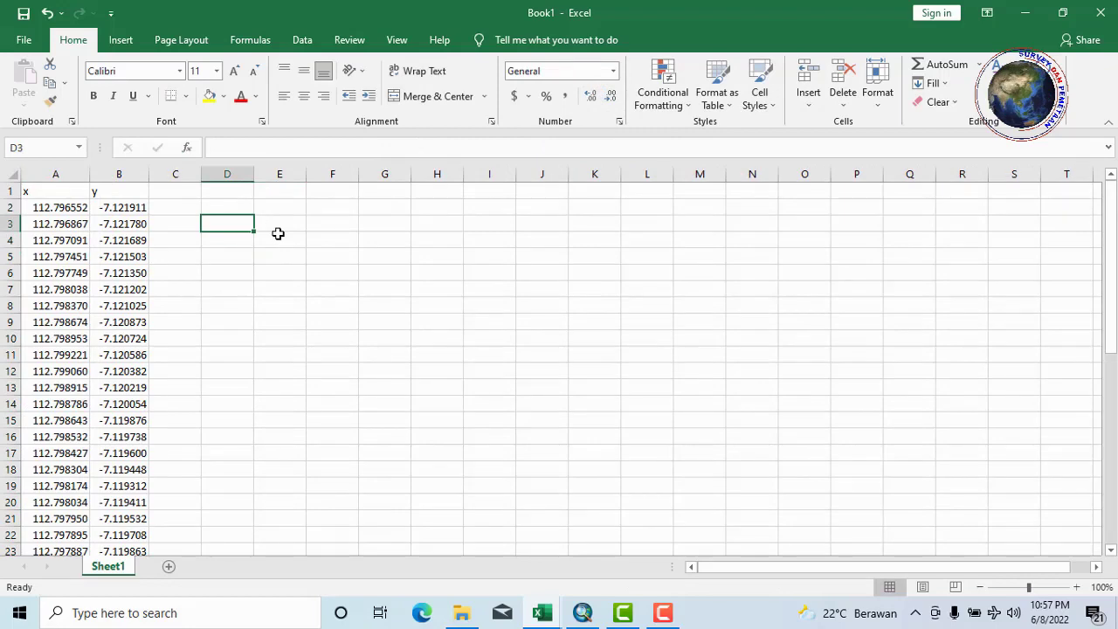
# - Start saving the new workbook and browse to the E:\tutorial\Tutorial ArcGIS folder
pyautogui.click(23, 14)
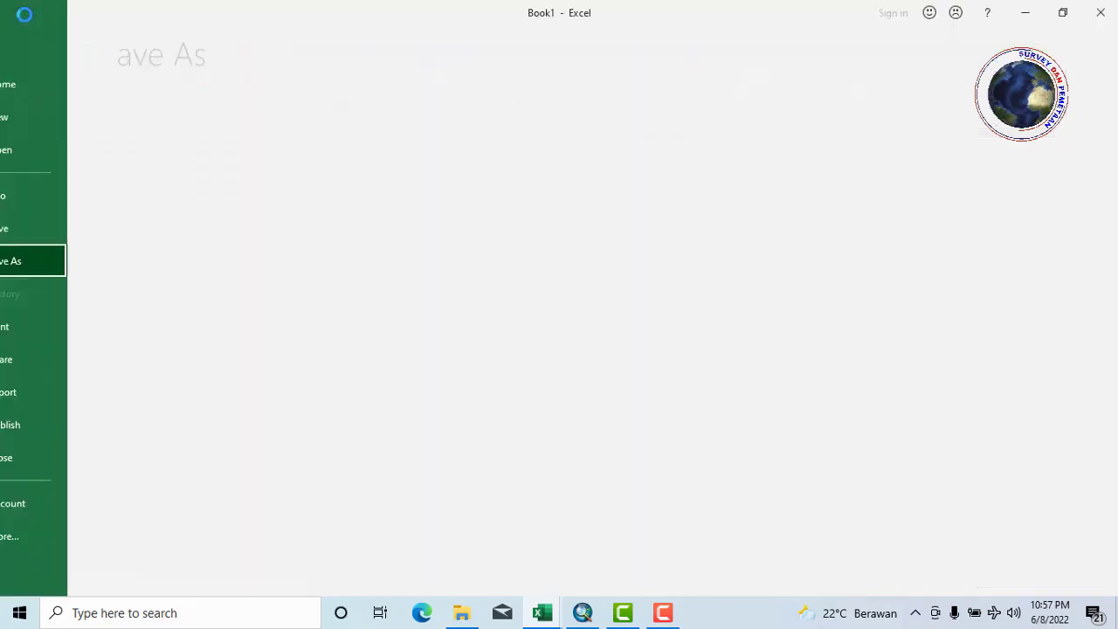
pyautogui.click(211, 277)
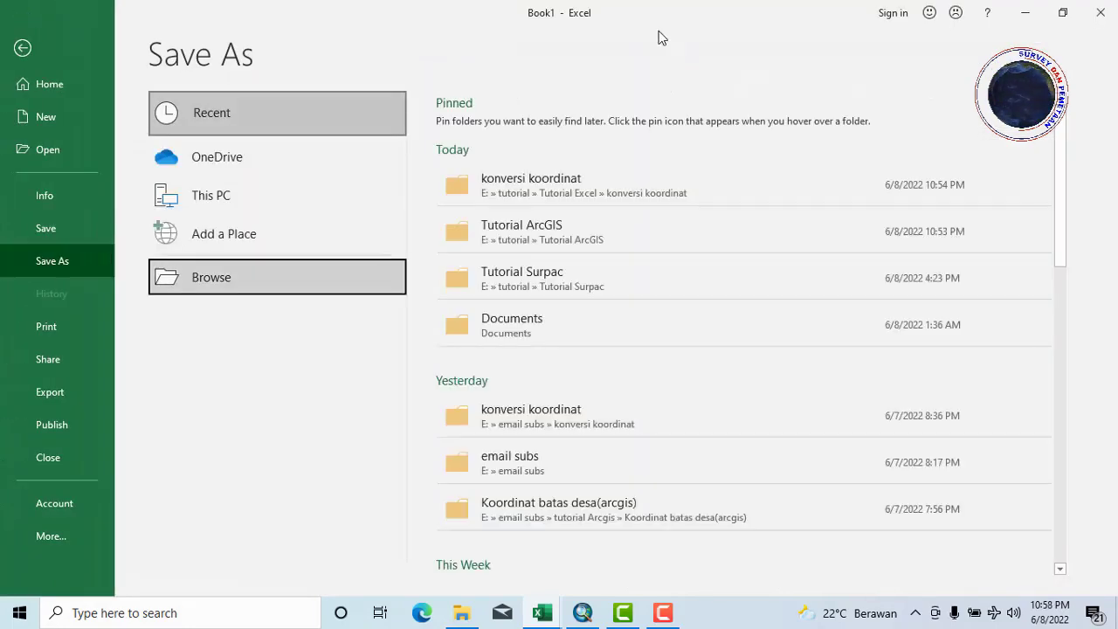
pyautogui.click(293, 276)
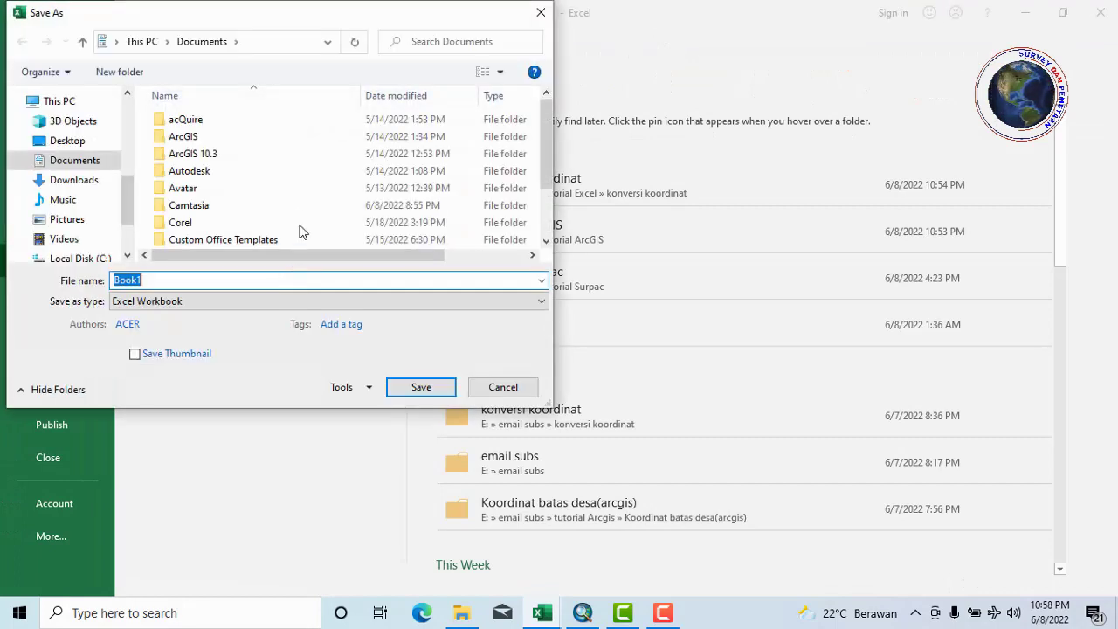
pyautogui.scroll(-2, 78, 209)
pyautogui.click(68, 212)
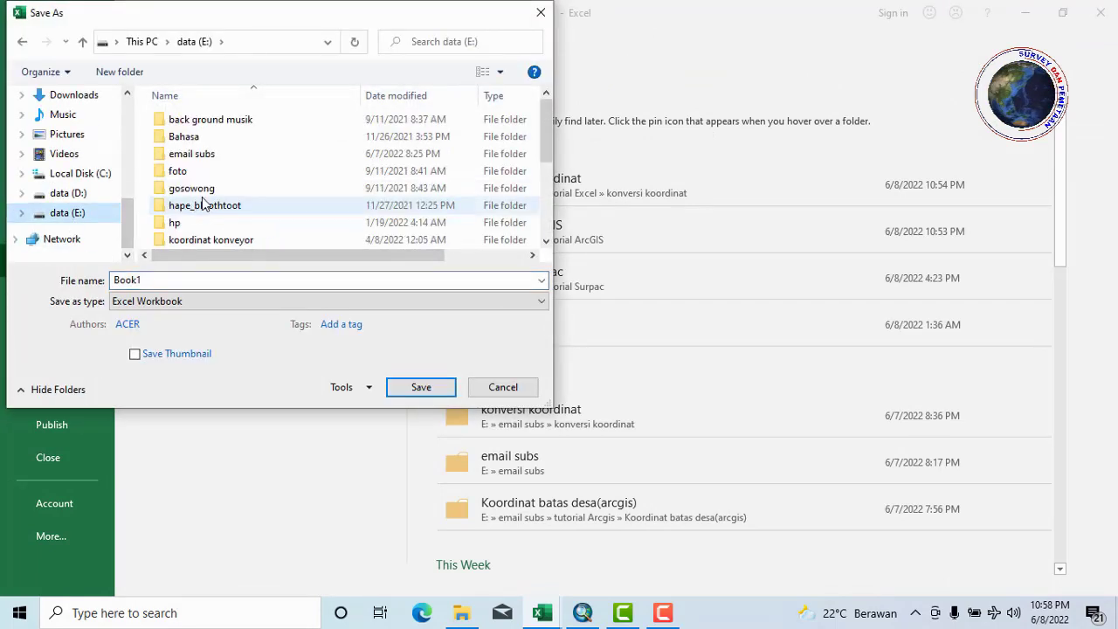
pyautogui.scroll(-3, 240, 192)
pyautogui.doubleClick(235, 230)
pyautogui.doubleClick(228, 122)
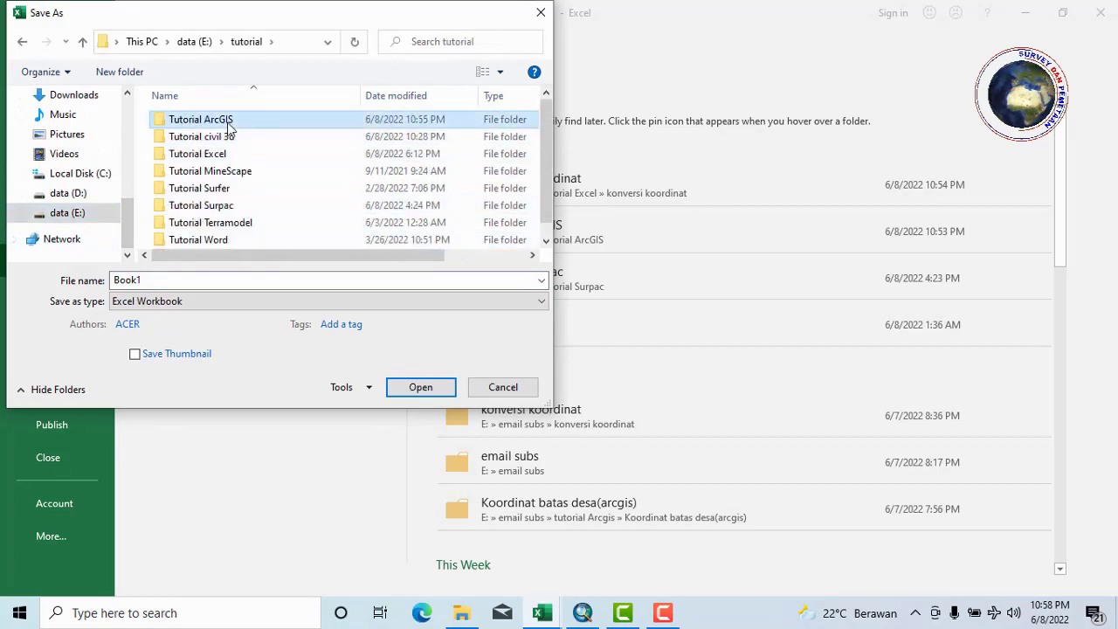
# - Create a folder named konversi koordinat inside Tutorial ArcGIS and open it as the save location
pyautogui.click(120, 72)
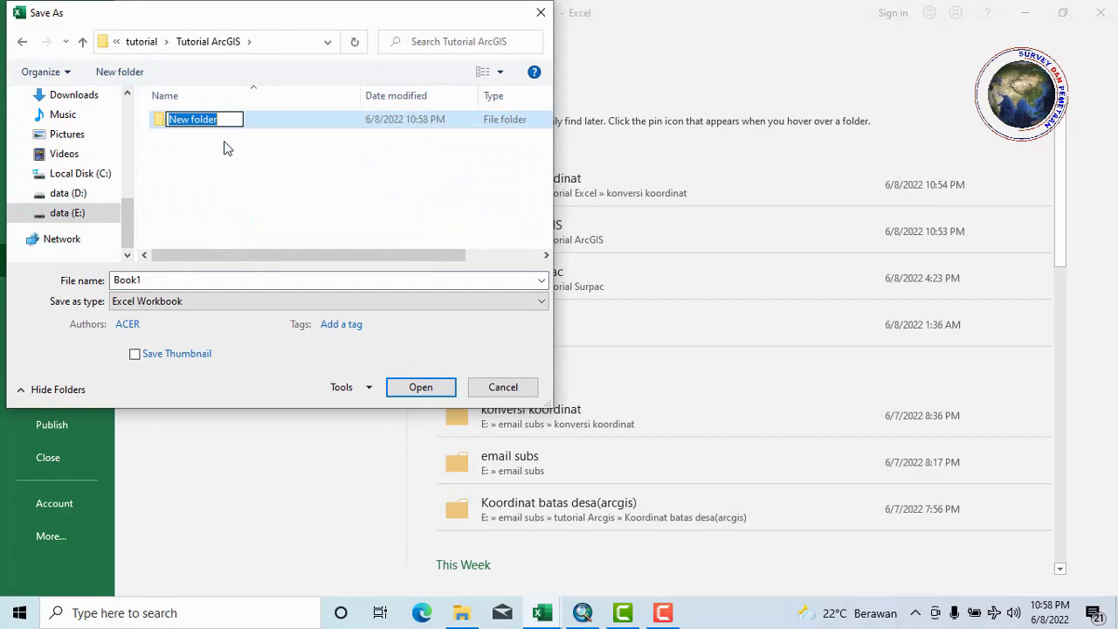
pyautogui.write('konve')
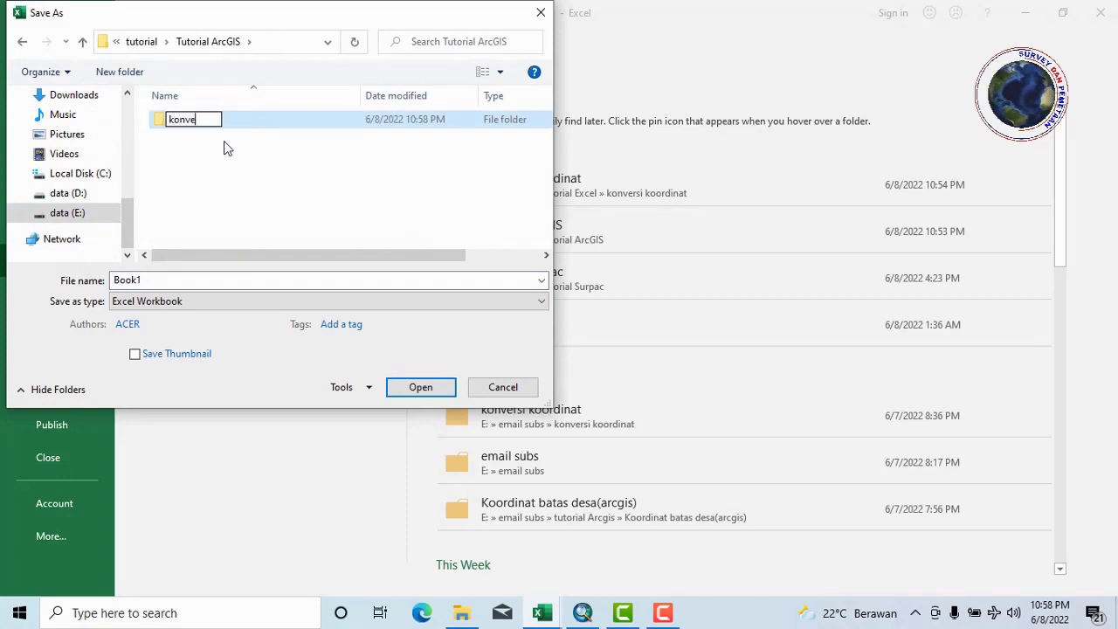
pyautogui.write('rsi koordinat')
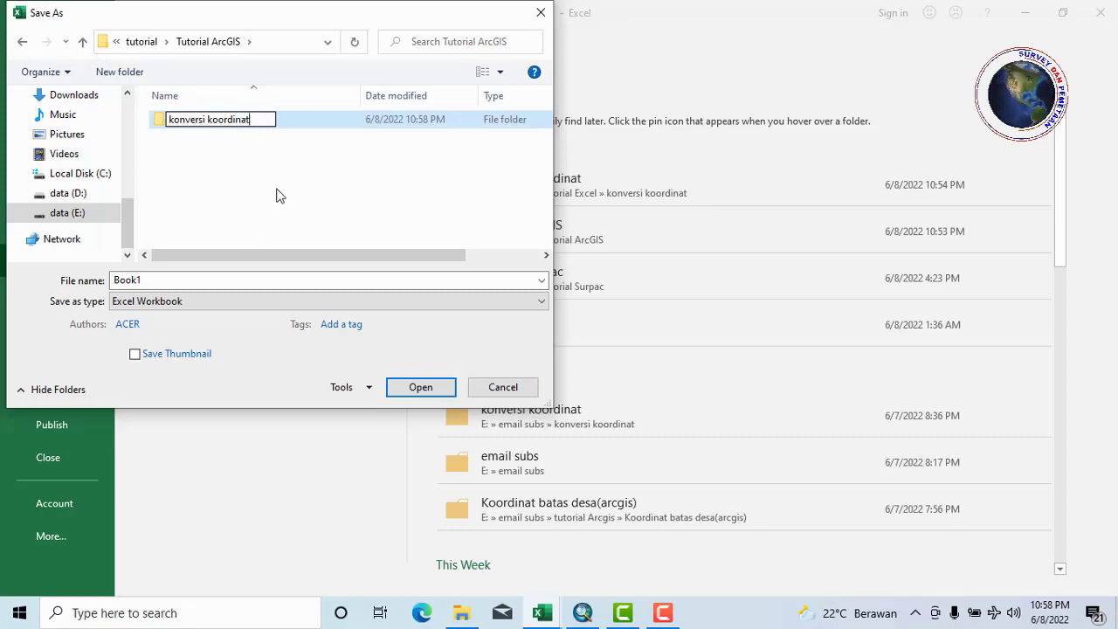
pyautogui.press('Return')
pyautogui.click(223, 126)
pyautogui.doubleClick(223, 120)
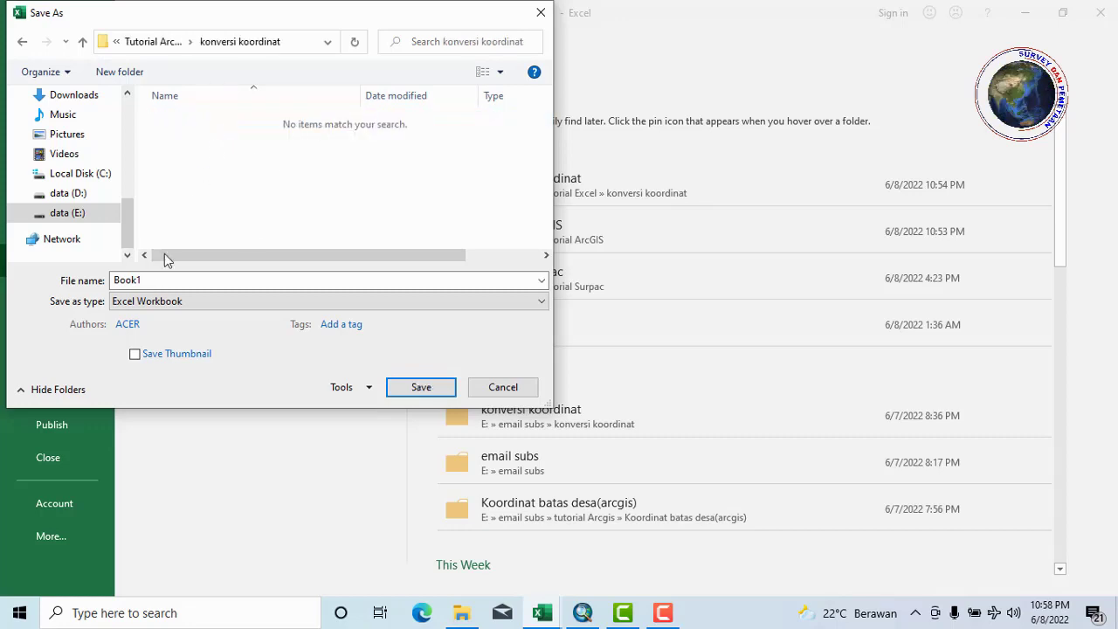
# - Save the workbook as koordinat DD in Excel 97-2003 Workbook format
pyautogui.doubleClick(156, 279)
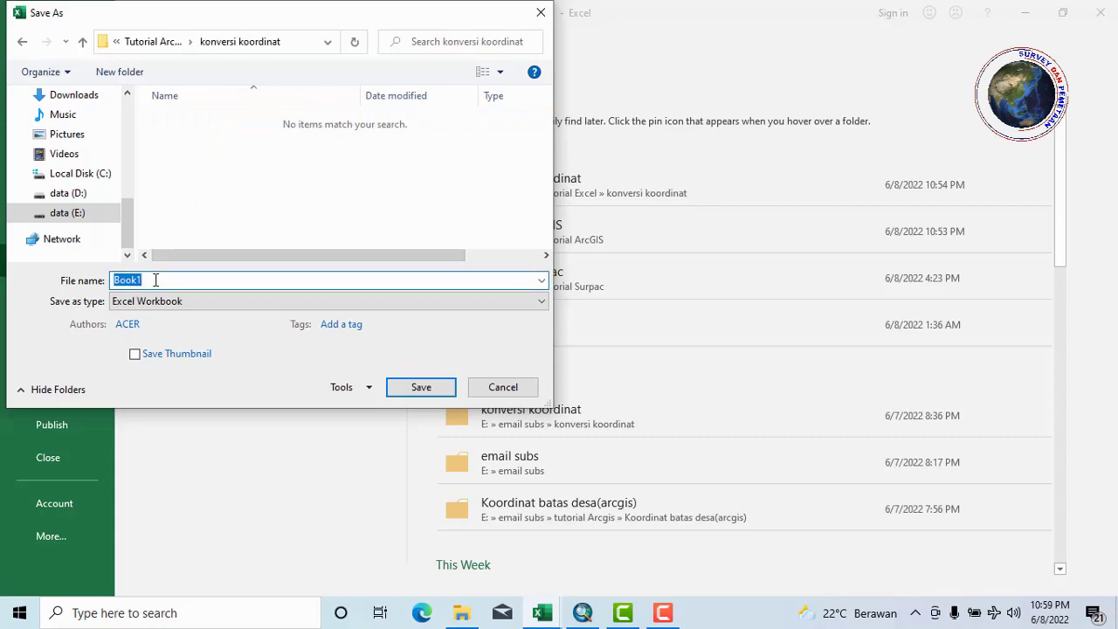
pyautogui.write('koordinat DD')
pyautogui.press('Tab')
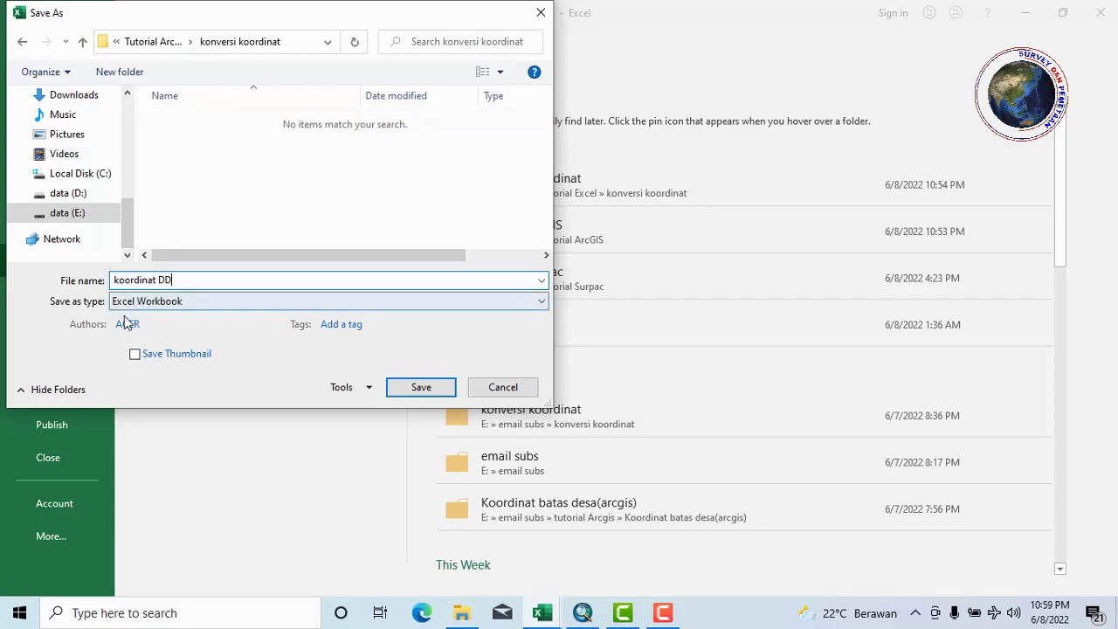
pyautogui.click(181, 303)
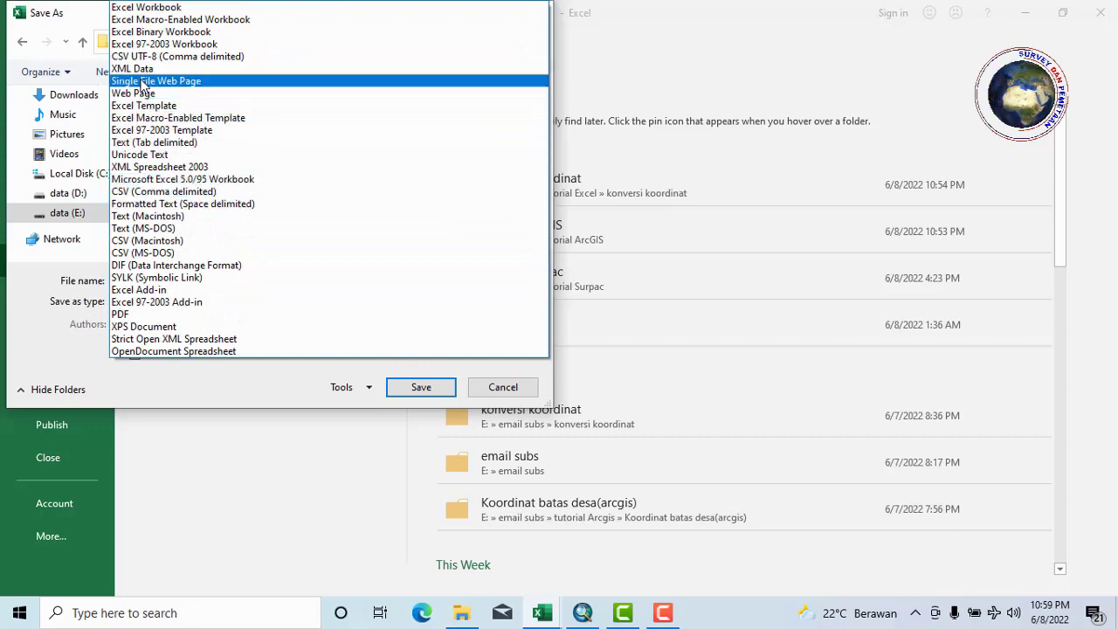
pyautogui.click(198, 47)
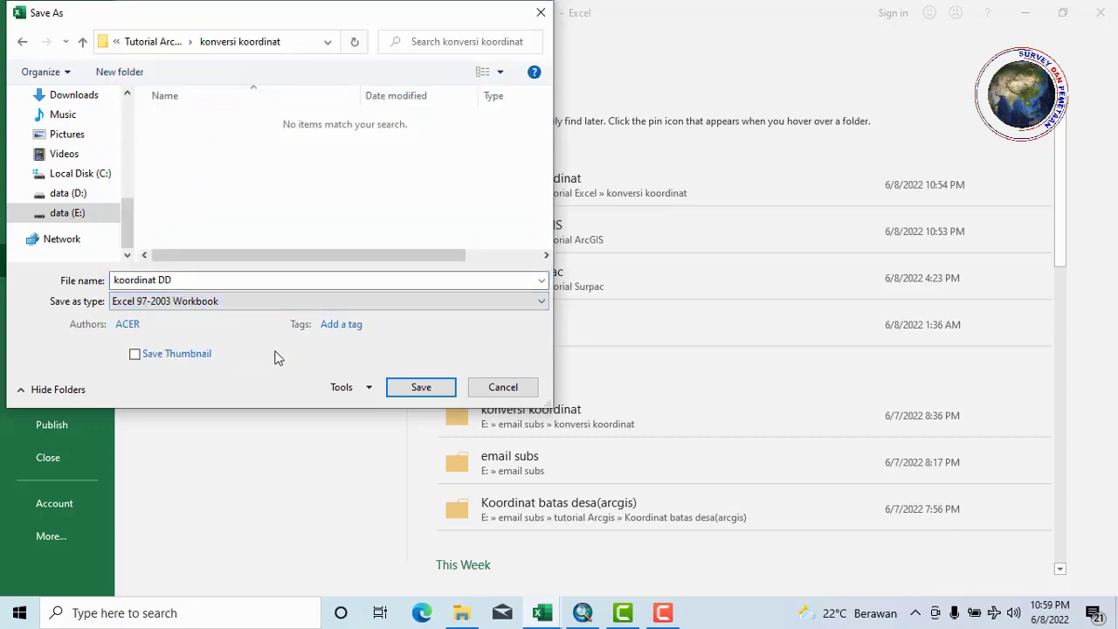
pyautogui.click(423, 392)
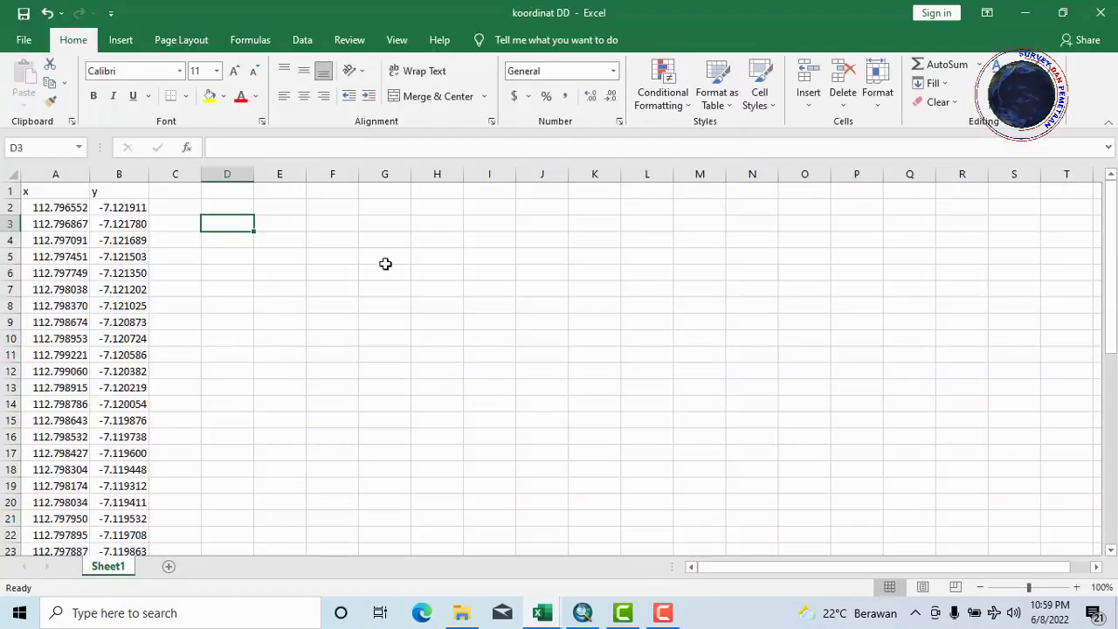
pyautogui.click(385, 261)
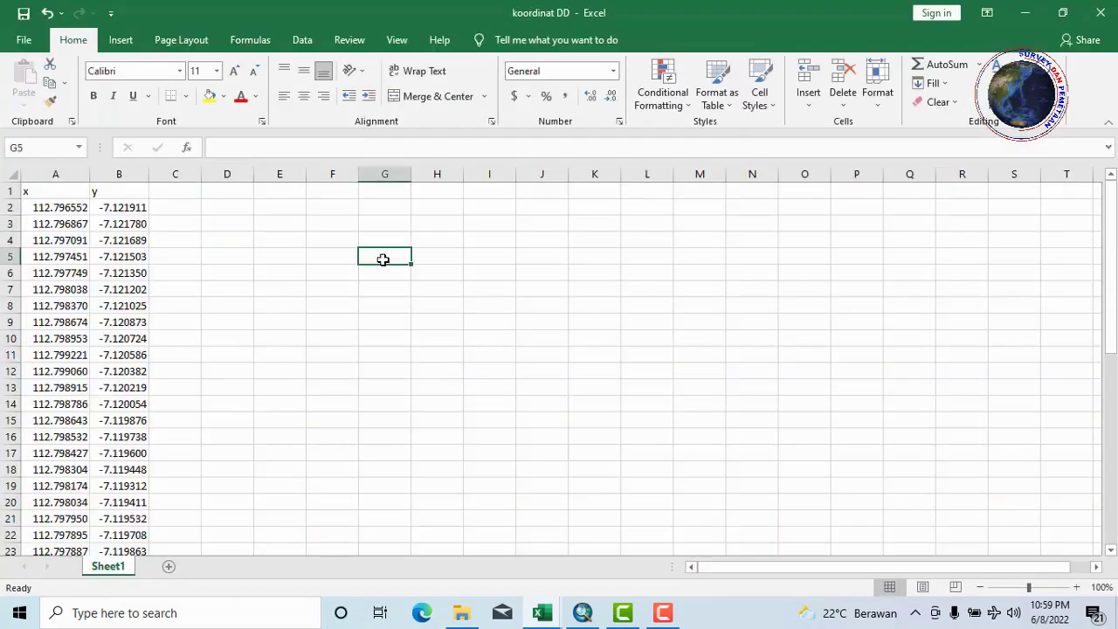
# - Close the koordinat DD workbook, minimize the KOORDINAT D,M,S workbook and switch to ArcMap
pyautogui.click(1100, 16)
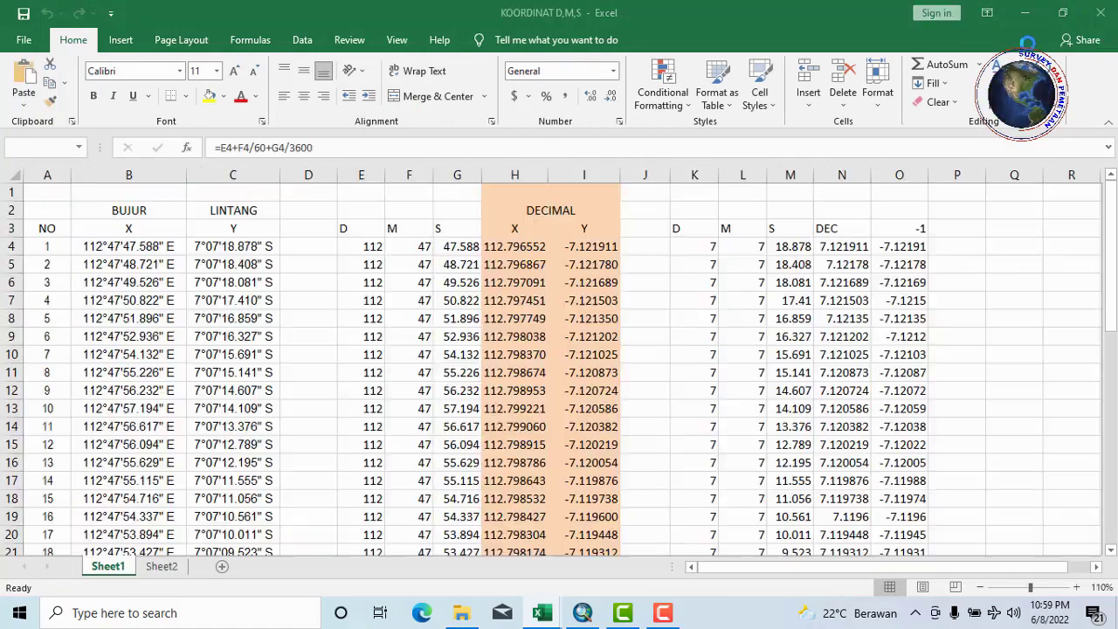
pyautogui.click(695, 318)
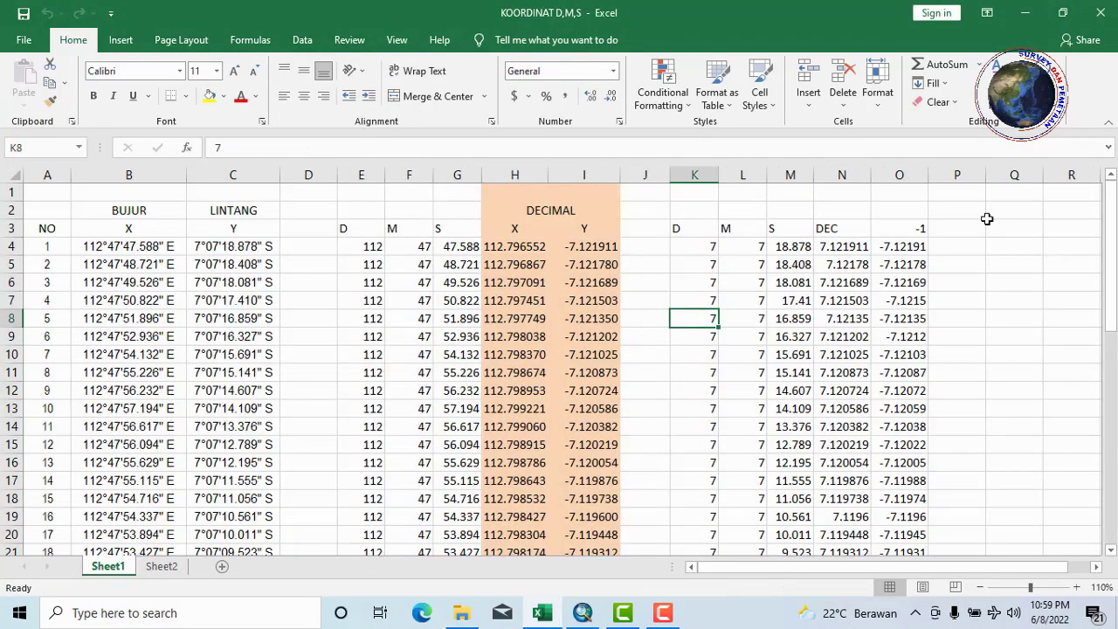
pyautogui.click(1026, 13)
pyautogui.click(582, 613)
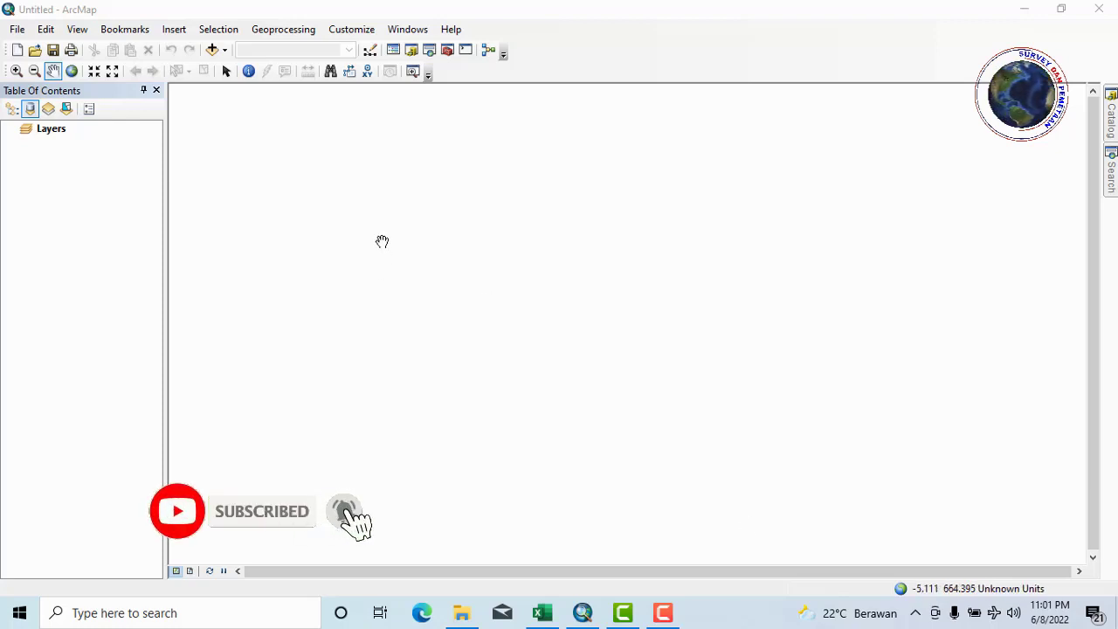
# - Start adding data to the map and connect to the folder E:\tutorial\Tutorial ArcGIS\konversi koordinat
pyautogui.click(212, 49)
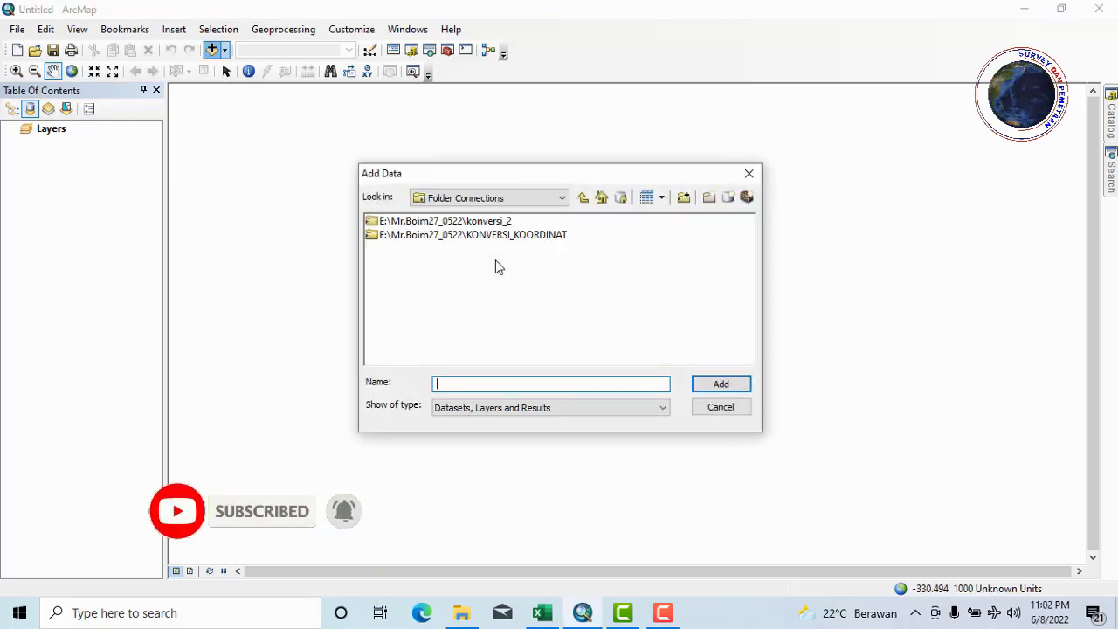
pyautogui.click(680, 196)
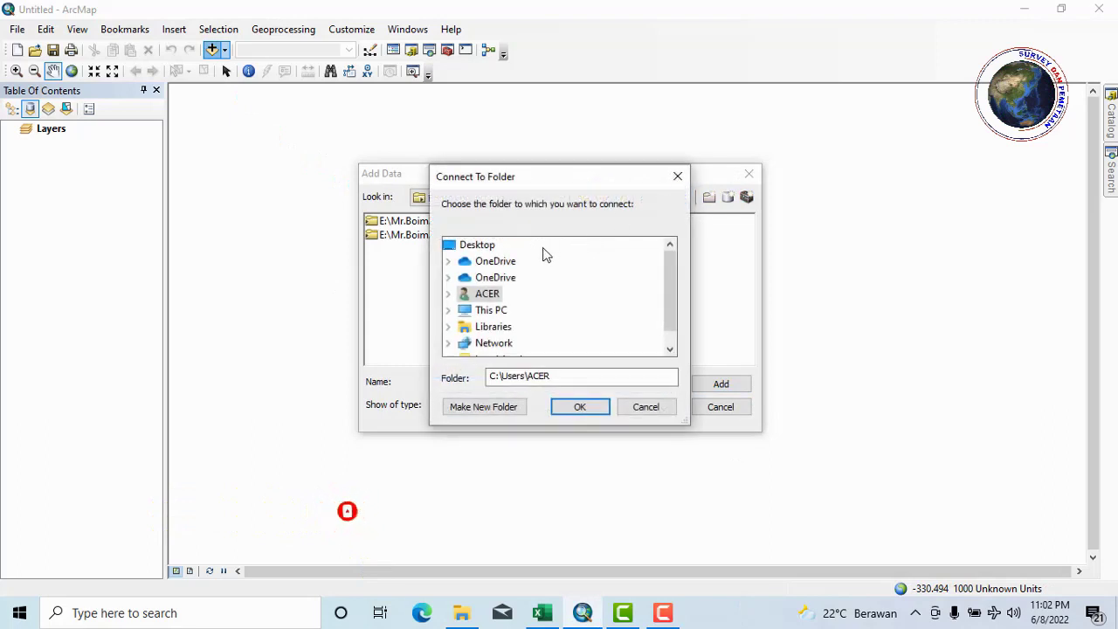
pyautogui.click(447, 310)
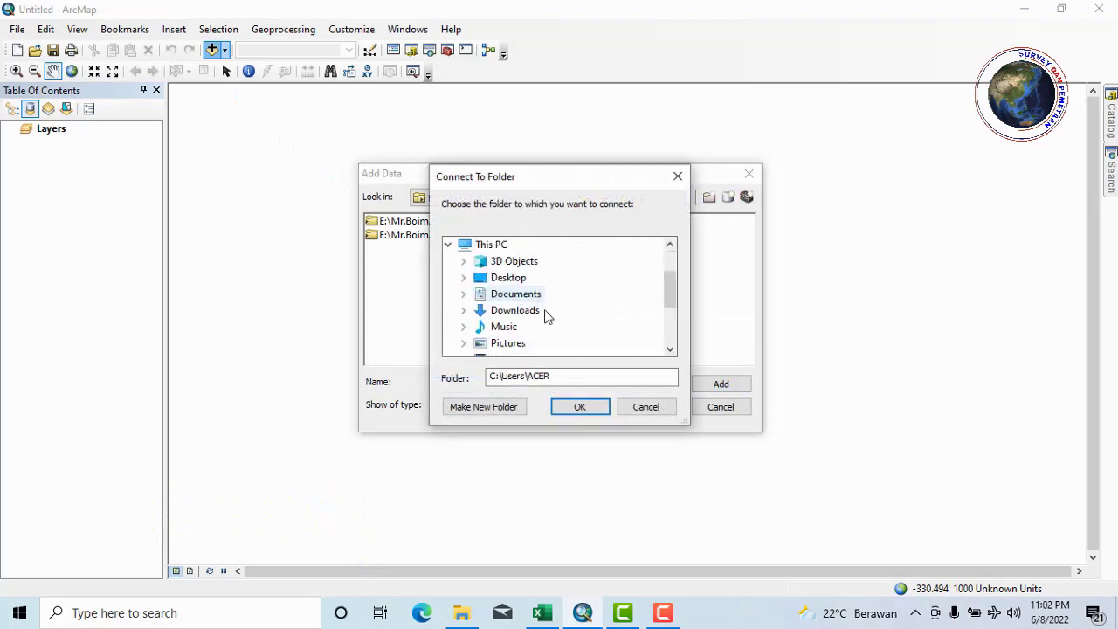
pyautogui.scroll(-2, 546, 310)
pyautogui.click(519, 312)
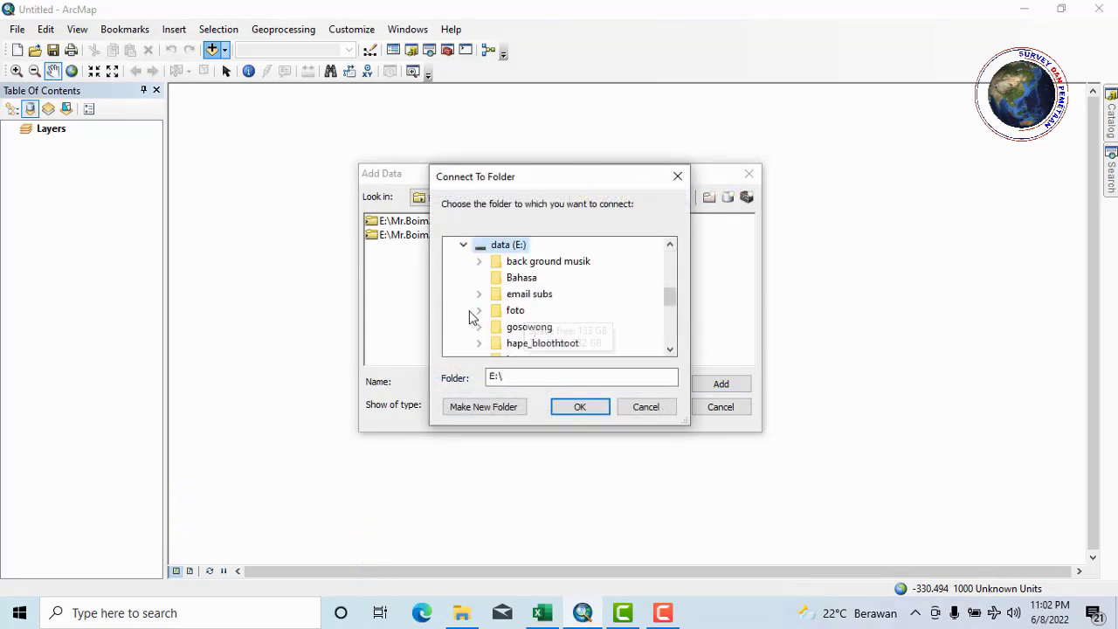
pyautogui.scroll(-5, 572, 299)
pyautogui.click(522, 295)
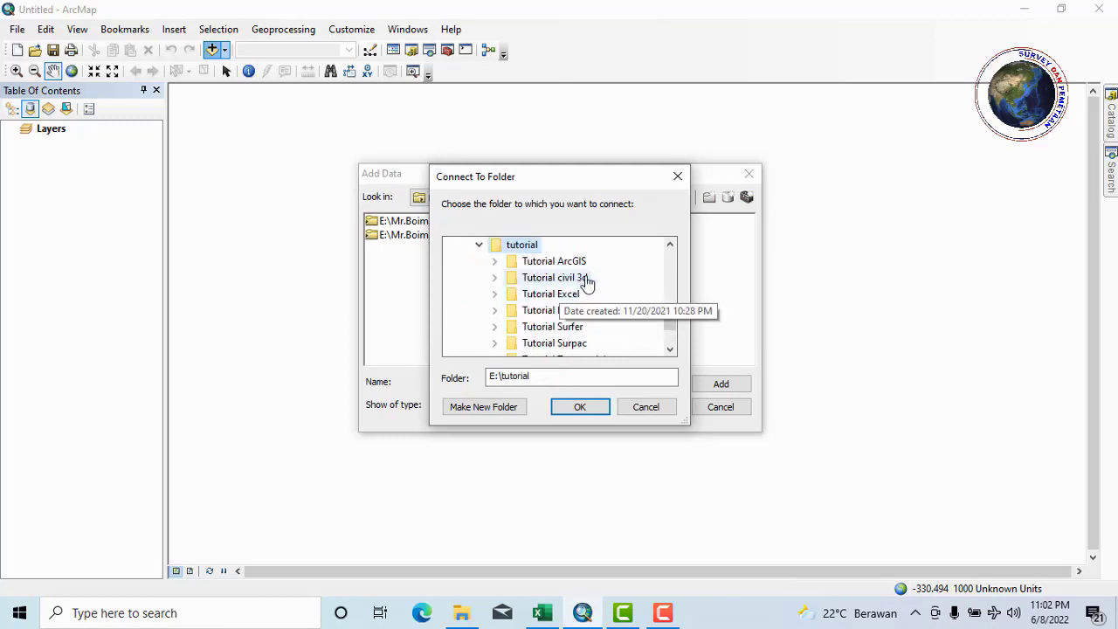
pyautogui.scroll(-1, 571, 259)
pyautogui.scroll(1, 582, 275)
pyautogui.click(568, 261)
pyautogui.scroll(2, 556, 284)
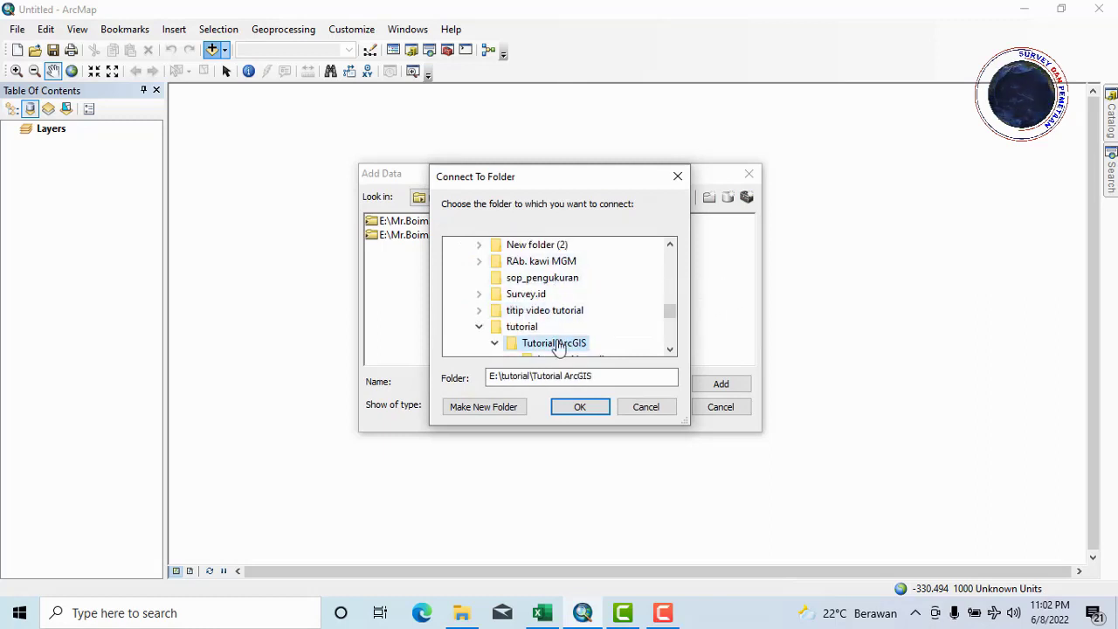
pyautogui.scroll(-1, 576, 336)
pyautogui.click(577, 315)
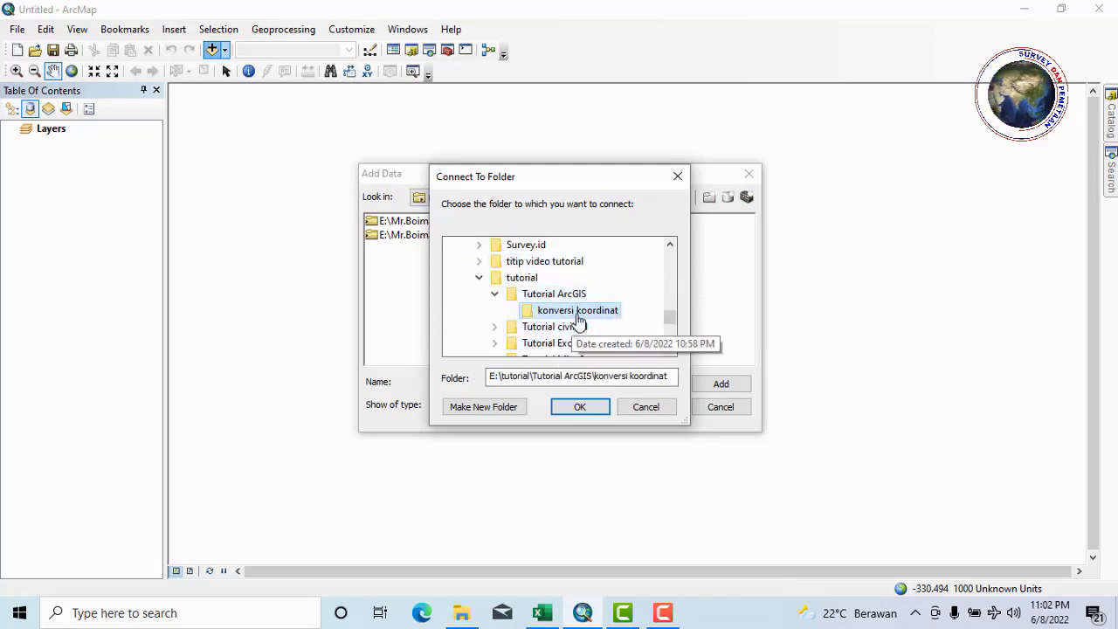
pyautogui.click(580, 407)
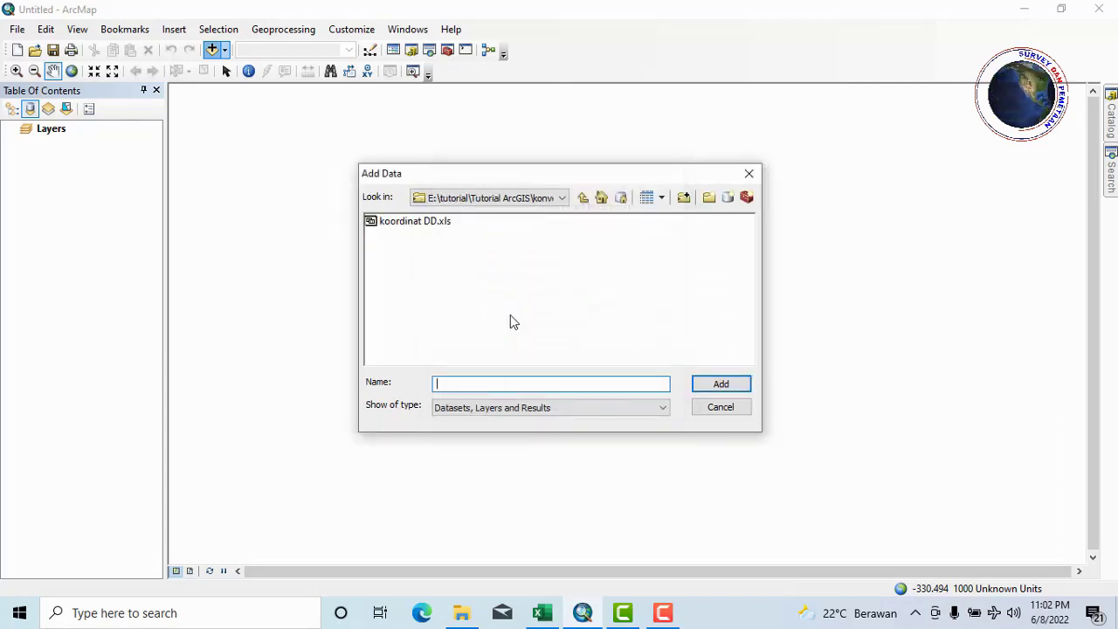
# - Add Sheet1$ from koordinat DD.xls to the map and start displaying its XY data with x as the X field
pyautogui.doubleClick(419, 222)
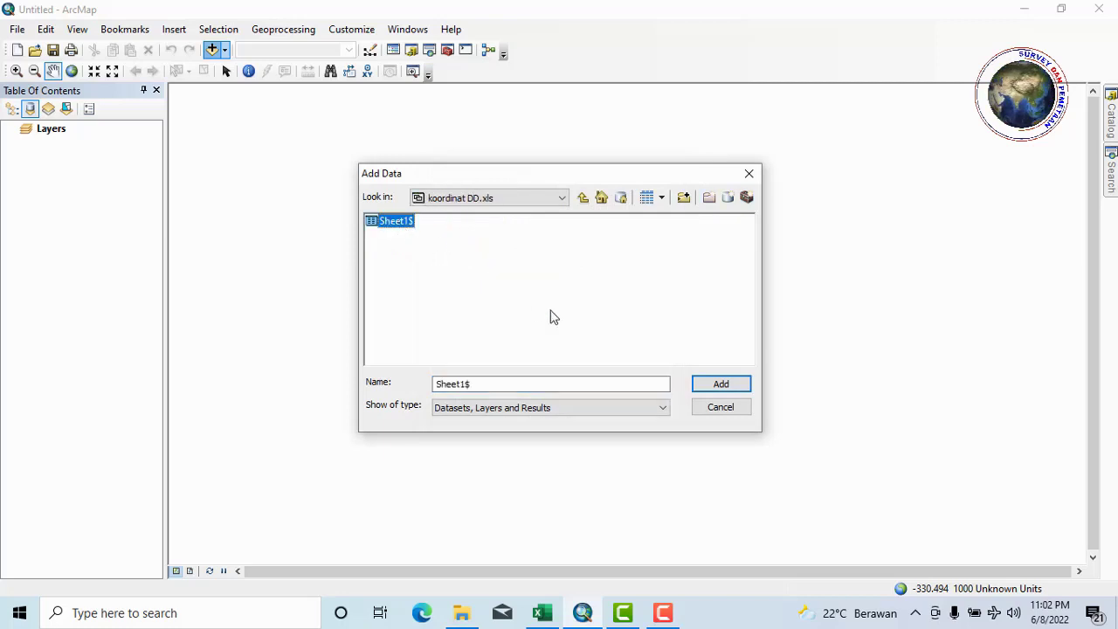
pyautogui.click(719, 387)
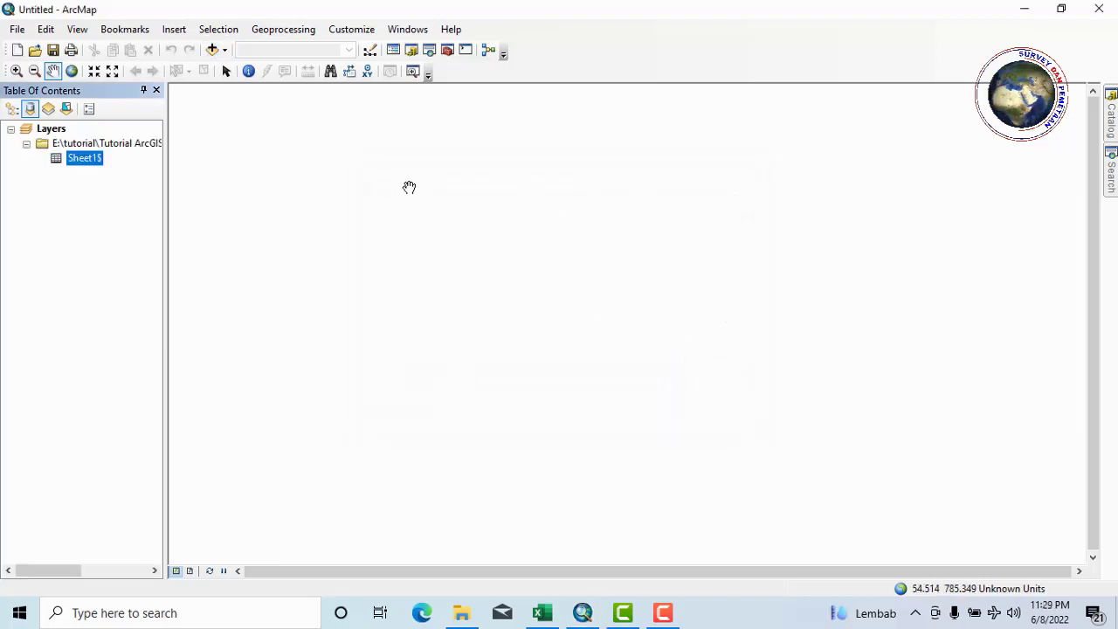
pyautogui.rightClick(84, 162)
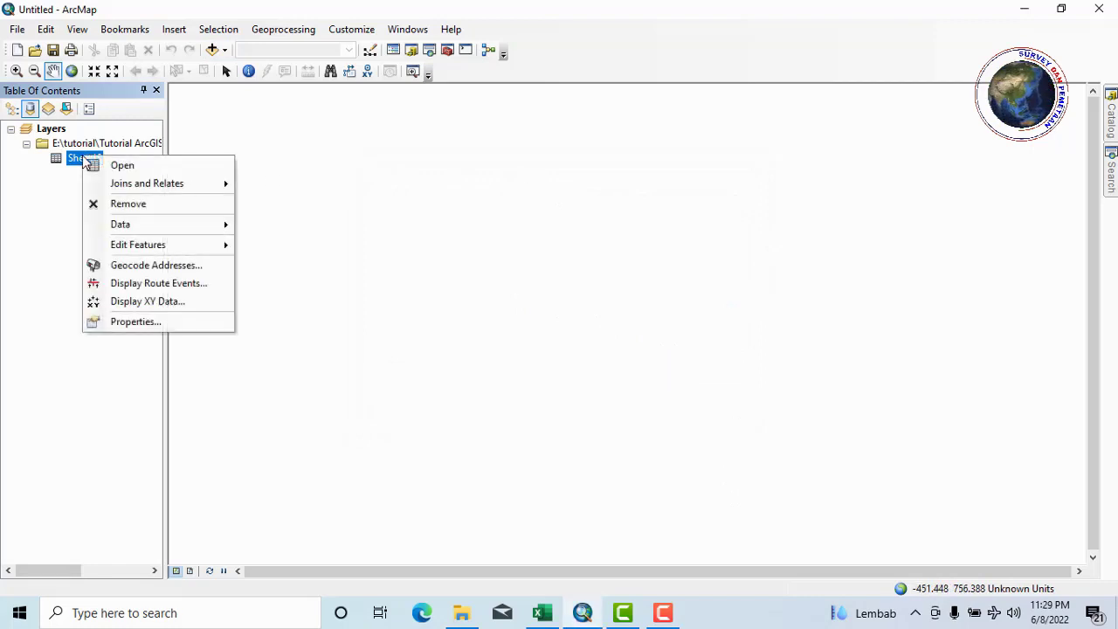
pyautogui.click(188, 302)
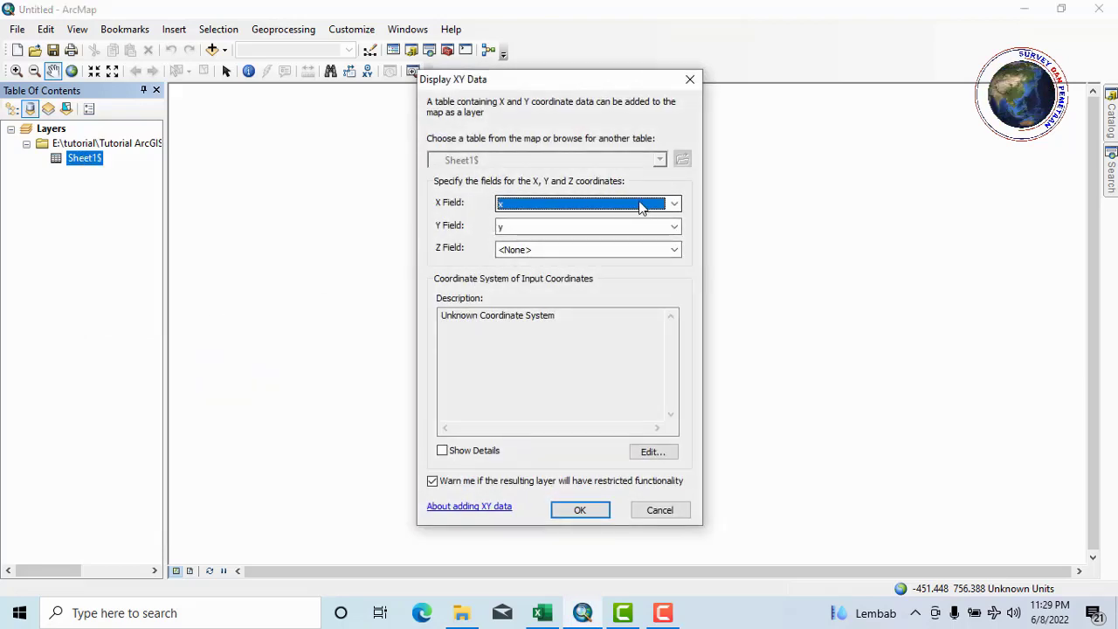
pyautogui.click(674, 206)
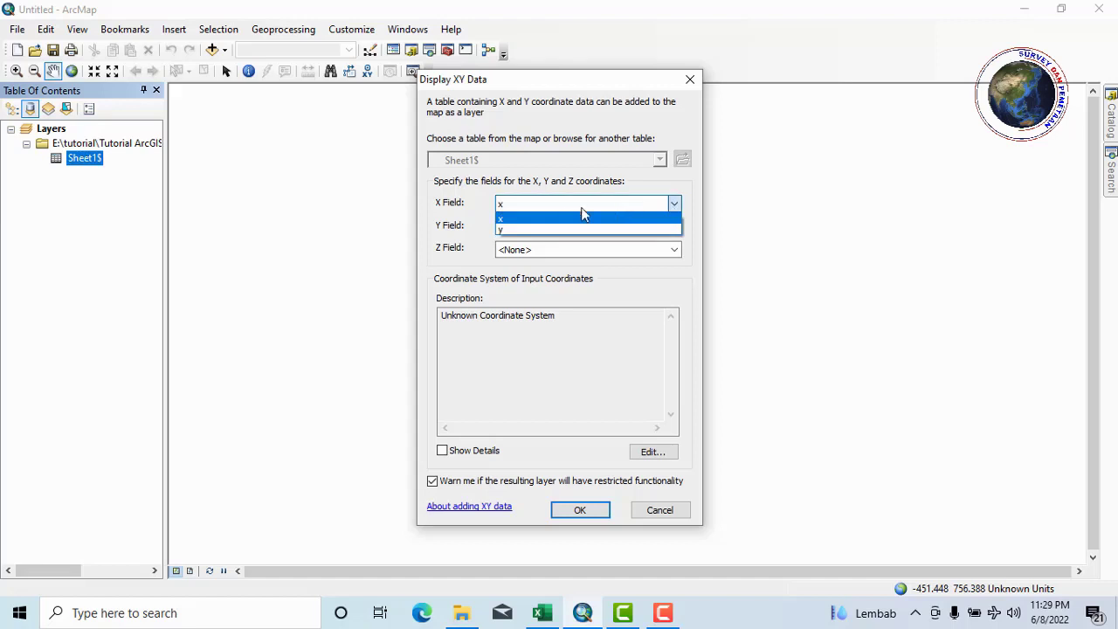
pyautogui.click(520, 216)
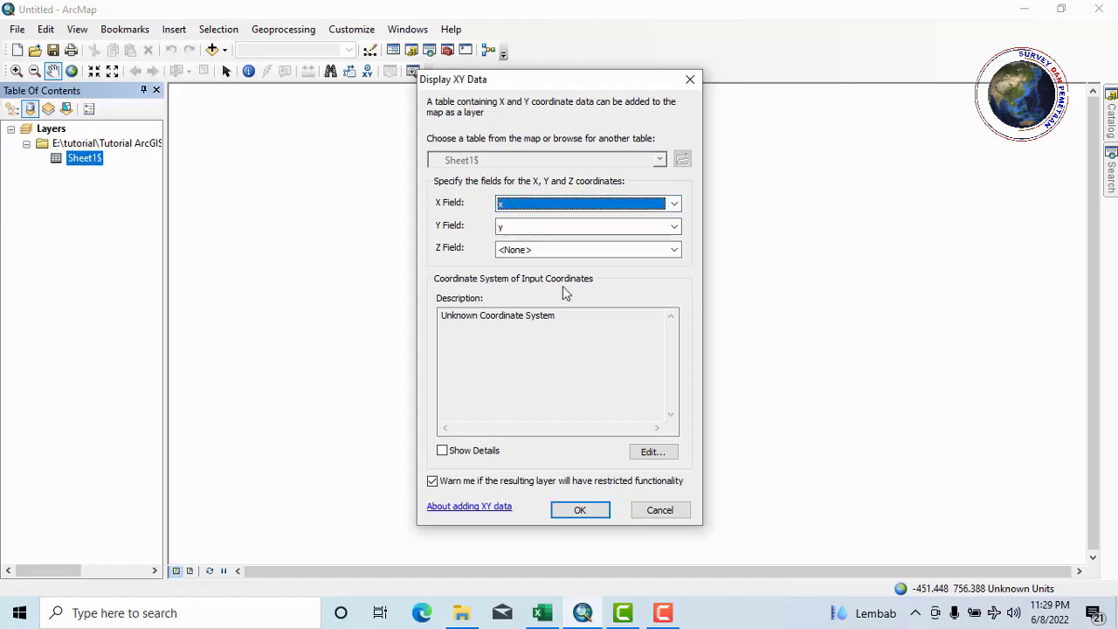
# - Assign the World geographic coordinate system WGS 1984 to the XY data and create the point events layer
pyautogui.click(656, 453)
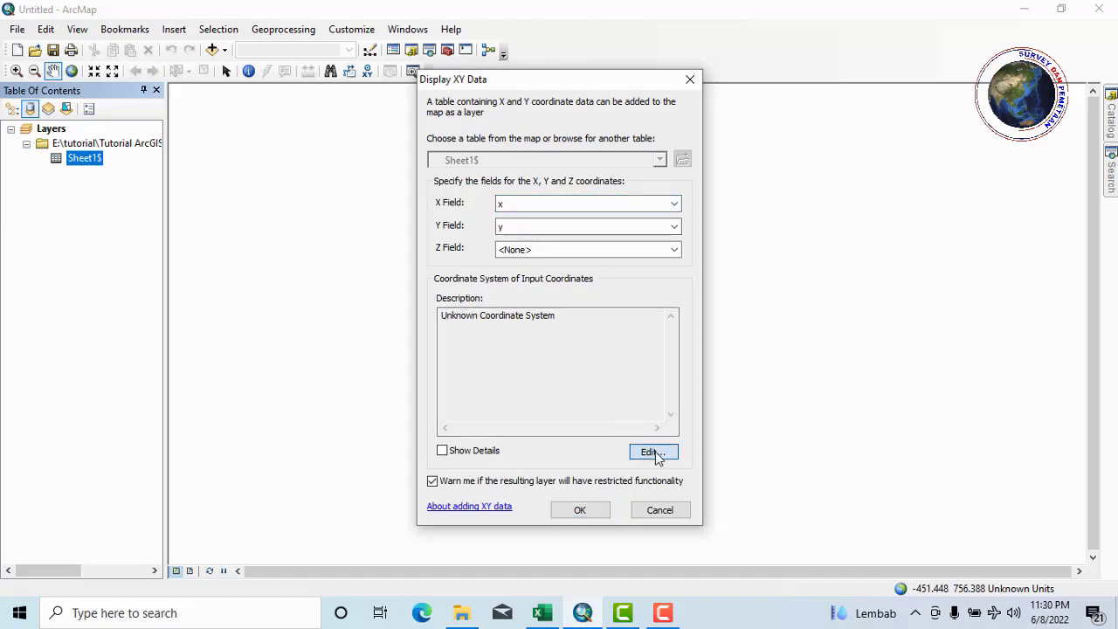
pyautogui.click(462, 179)
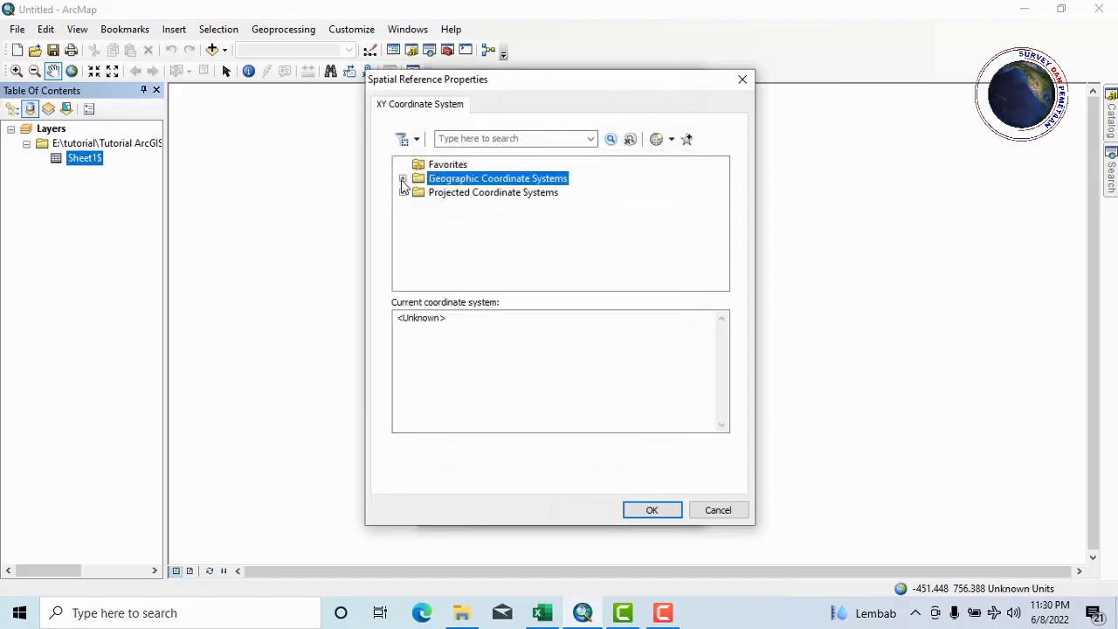
pyautogui.click(403, 178)
pyautogui.scroll(-3, 493, 231)
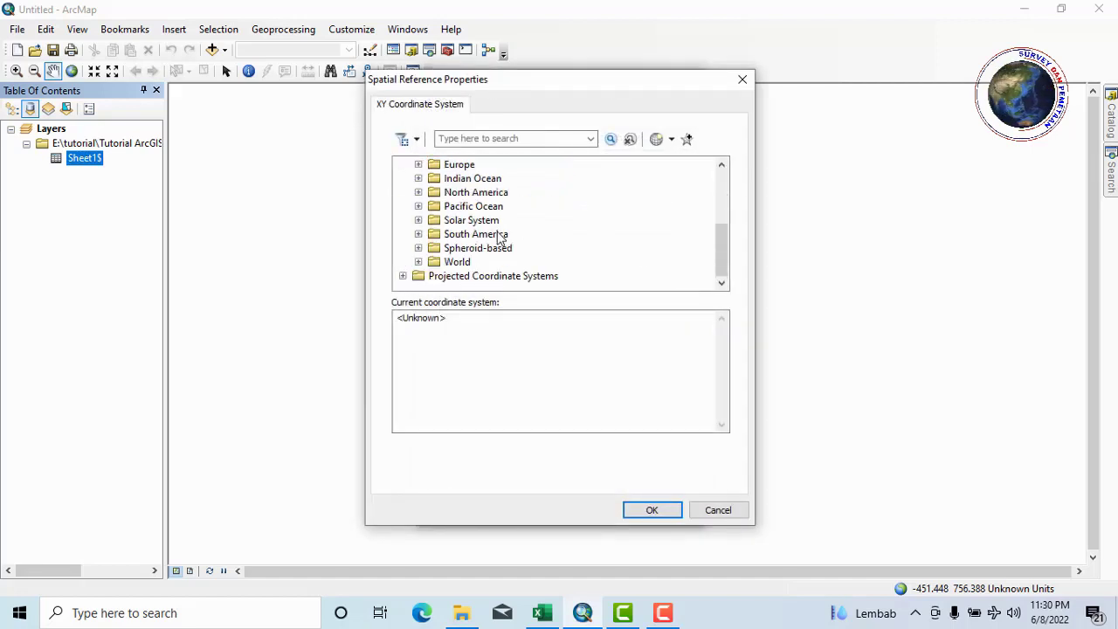
pyautogui.click(454, 264)
pyautogui.click(418, 262)
pyautogui.scroll(-3, 527, 236)
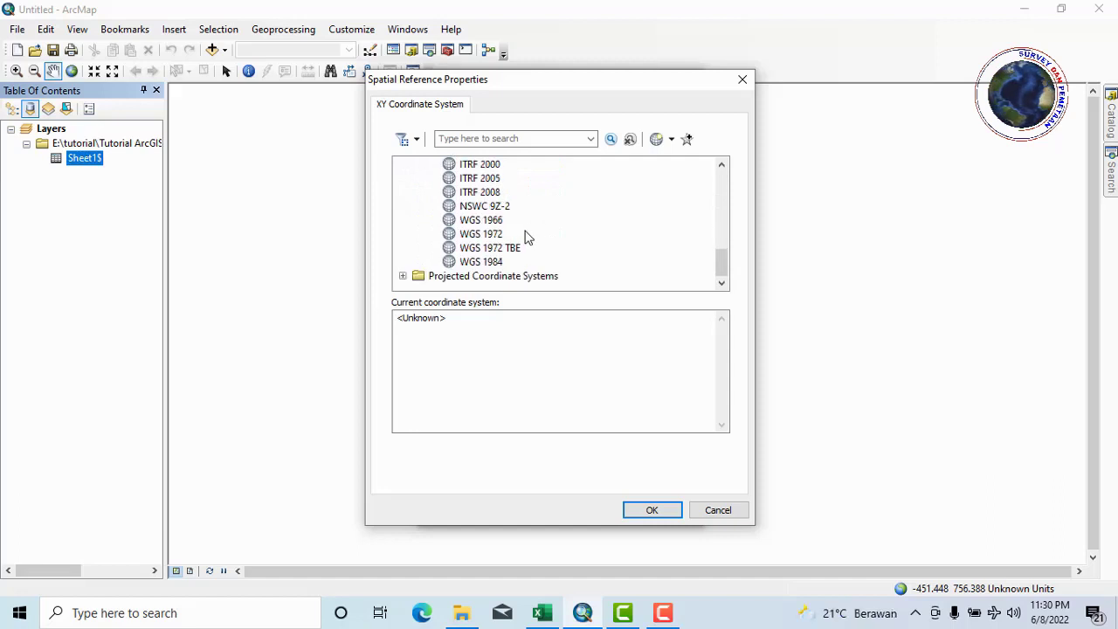
pyautogui.click(486, 263)
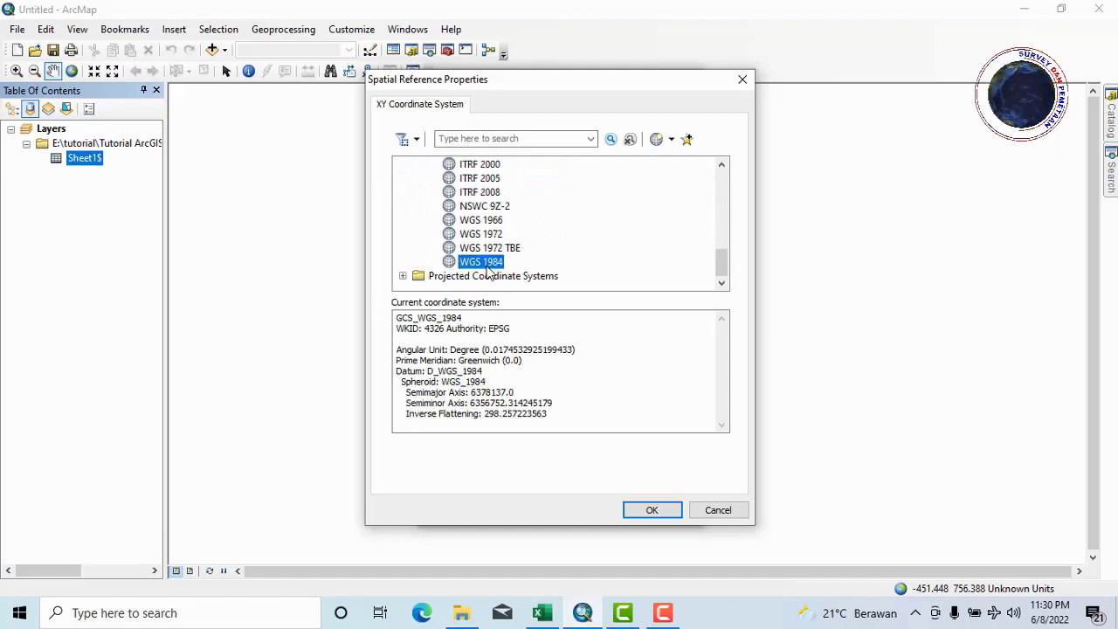
pyautogui.click(649, 512)
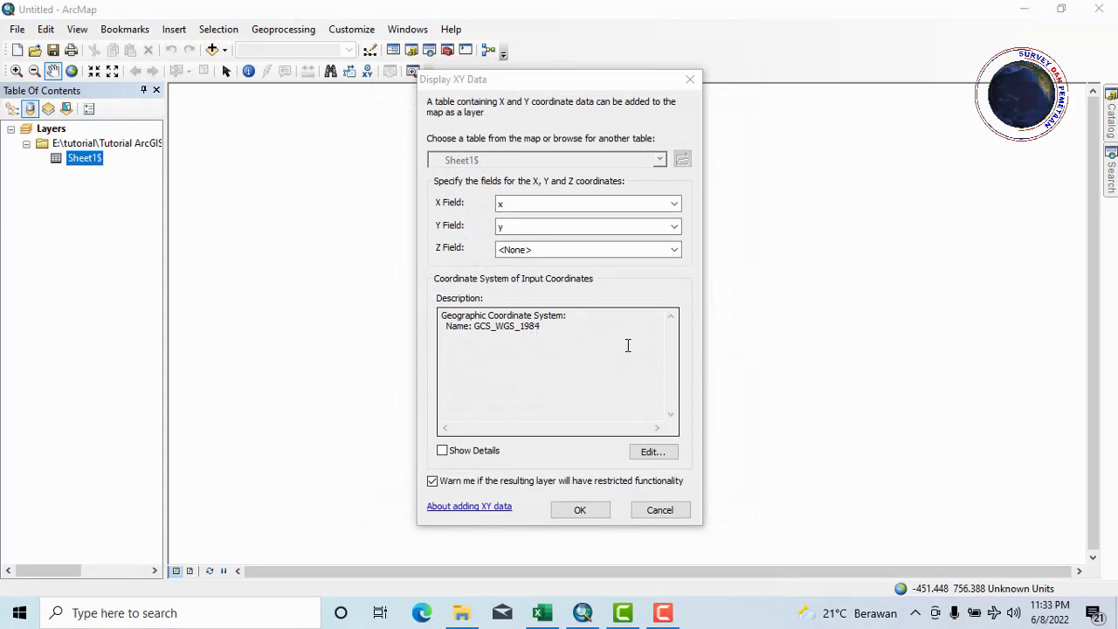
pyautogui.click(581, 511)
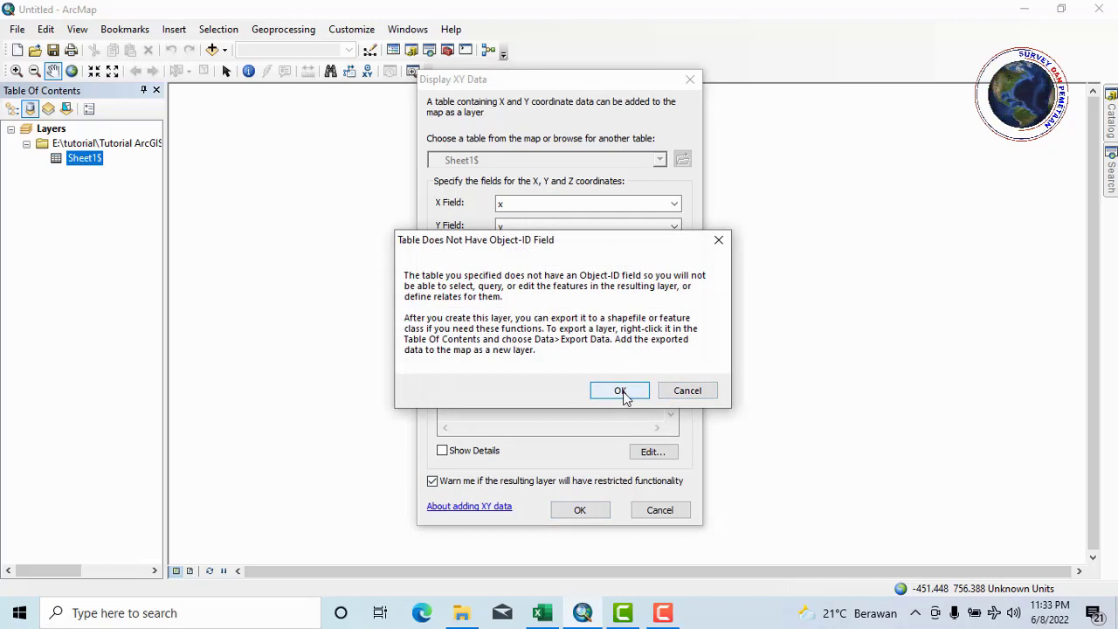
pyautogui.click(622, 393)
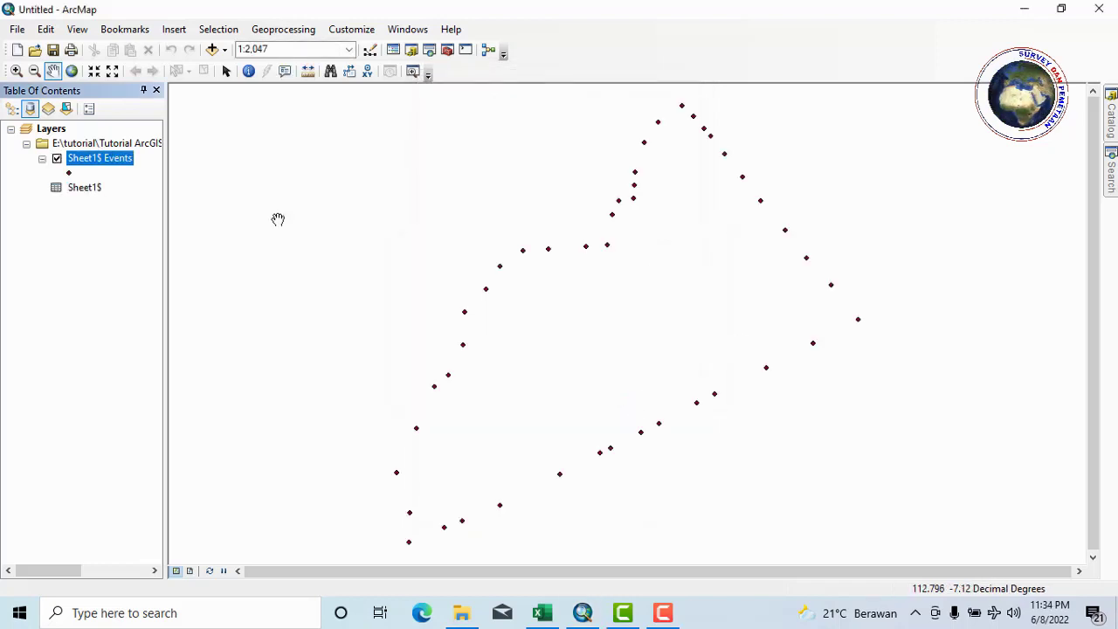
# - Start exporting the Sheet1$ Events layer's data and choose E:\tutorial\Tutorial ArcGIS\konversi koordinat as the output folder
pyautogui.rightClick(104, 160)
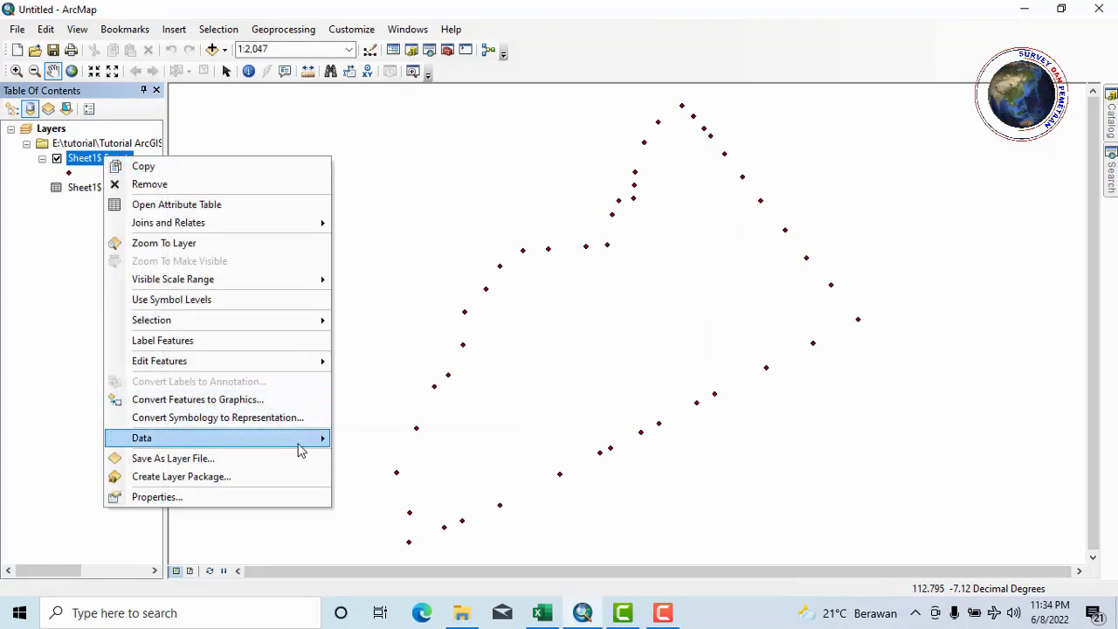
pyautogui.moveTo(298, 448)
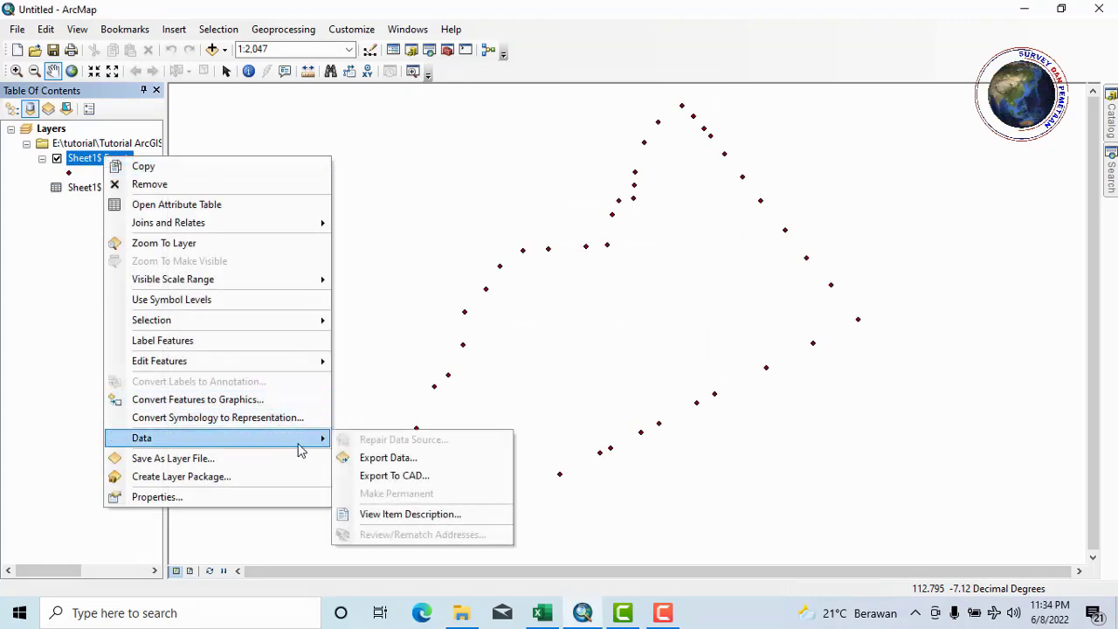
pyautogui.click(448, 463)
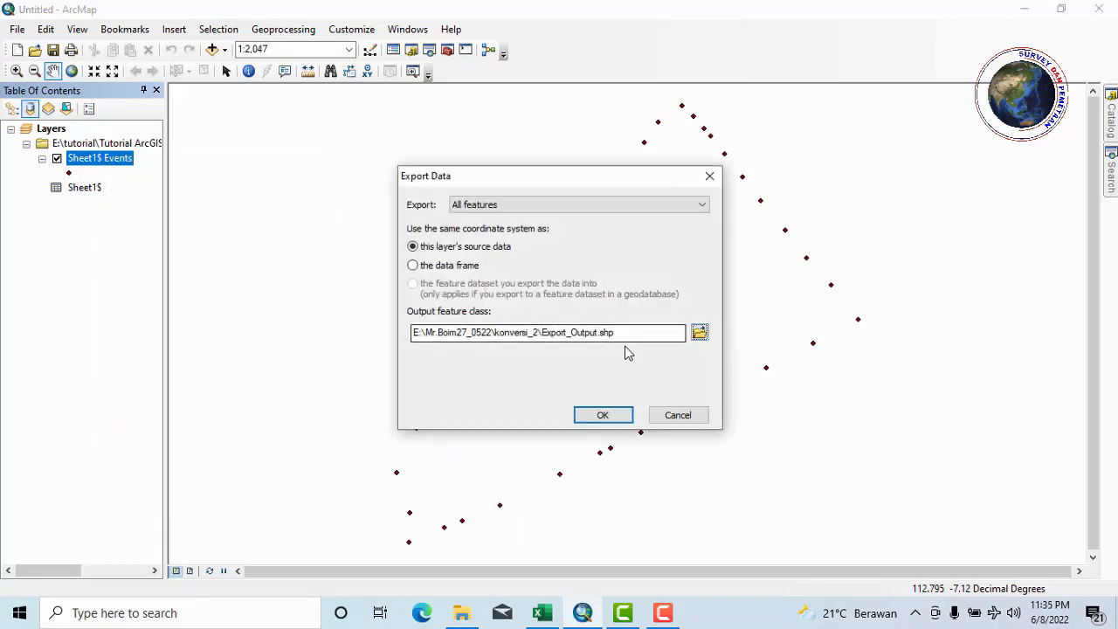
pyautogui.click(699, 333)
pyautogui.click(545, 199)
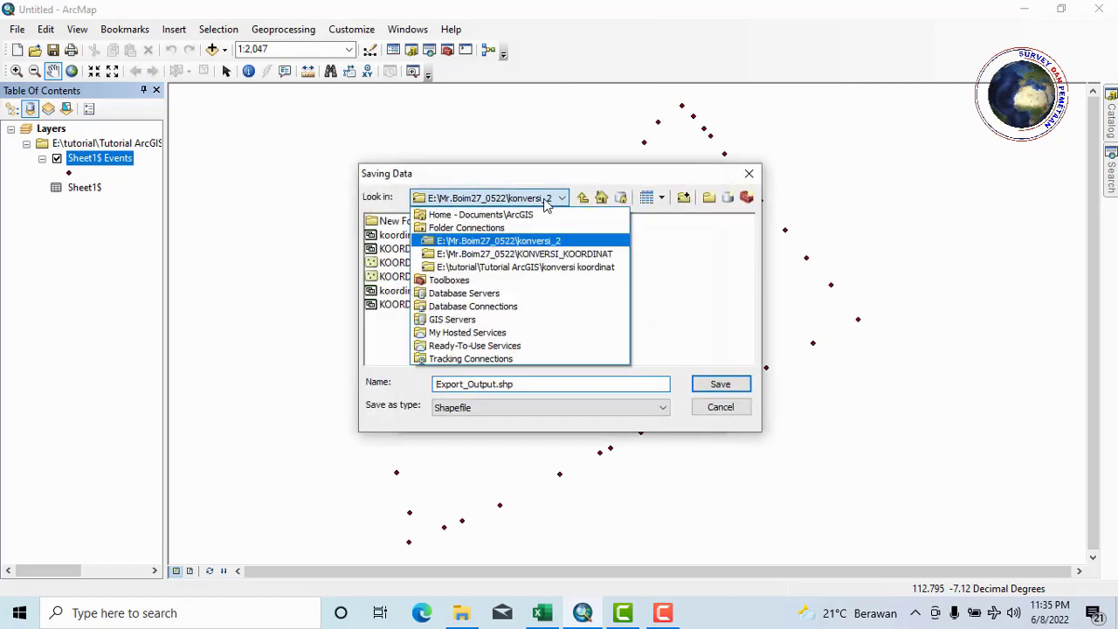
pyautogui.click(488, 268)
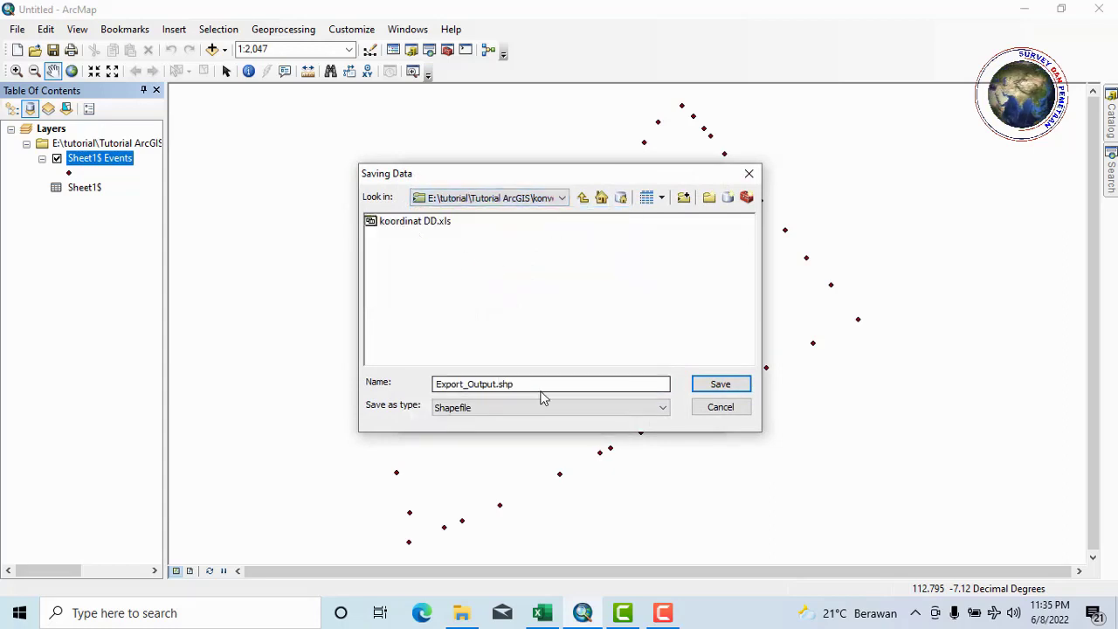
# - Export all features as a shapefile named konversi koordinat and add it to the map as a layer
pyautogui.moveTo(531, 383); pyautogui.dragTo(387, 388)
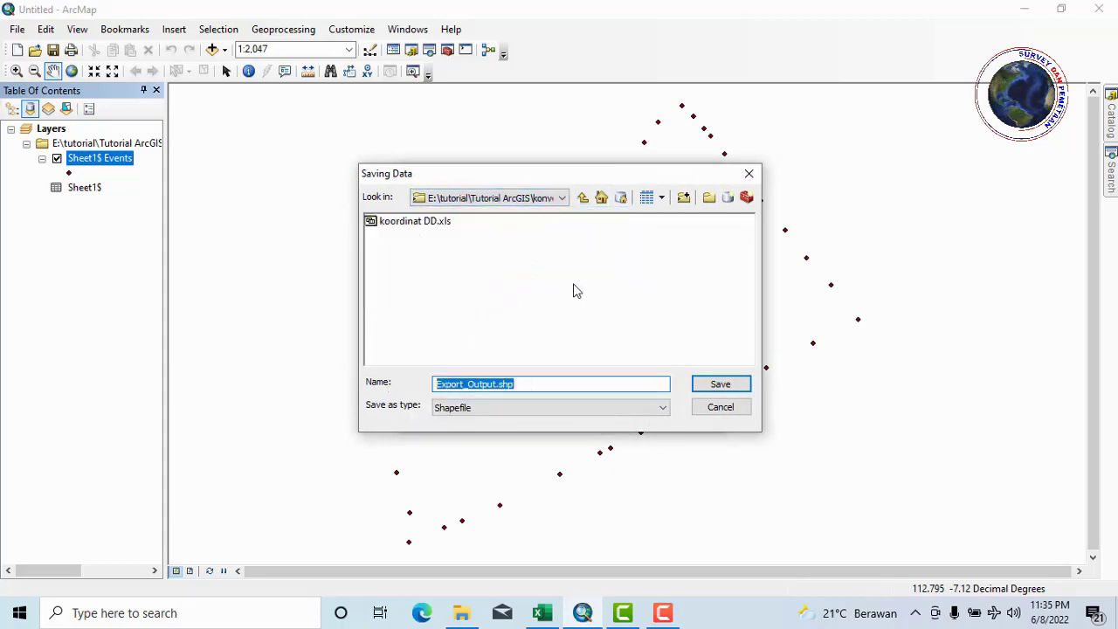
pyautogui.write('konversi koordinat')
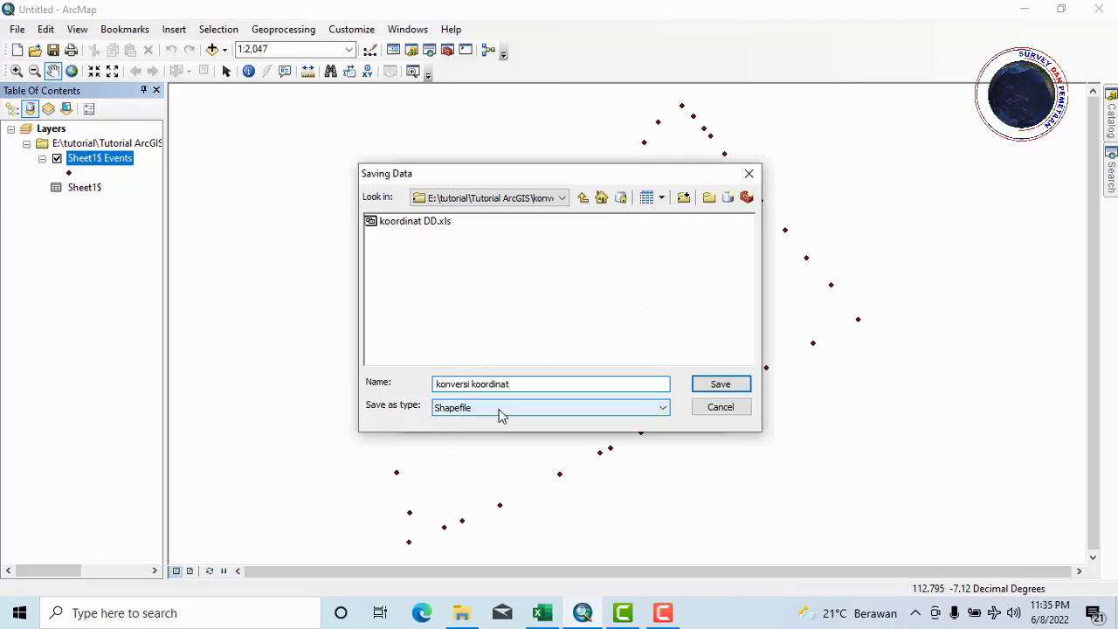
pyautogui.click(722, 385)
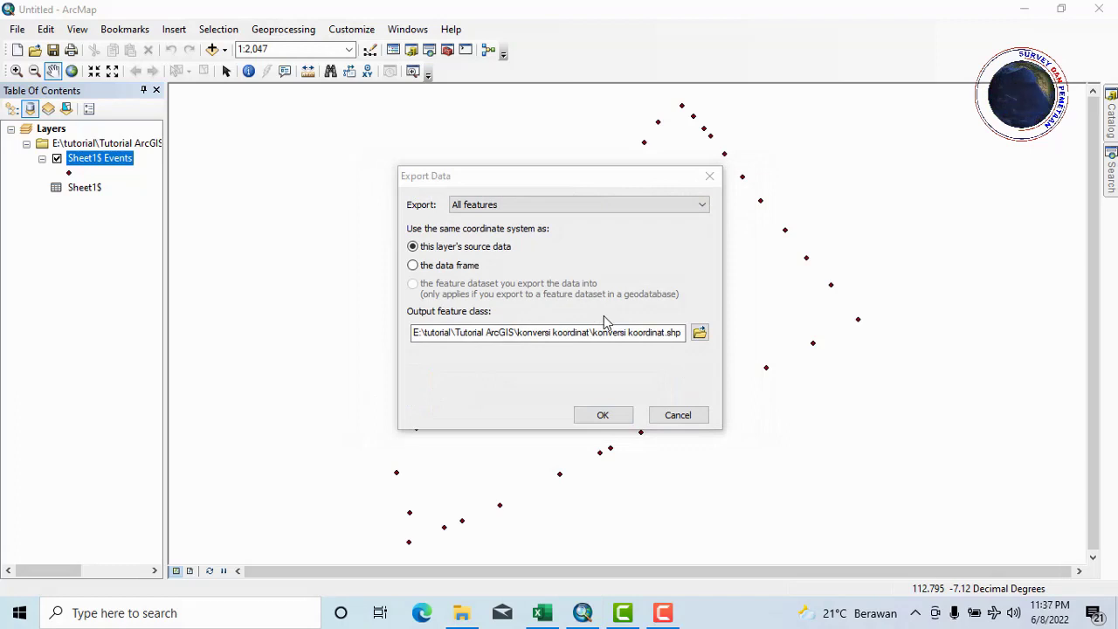
pyautogui.click(601, 415)
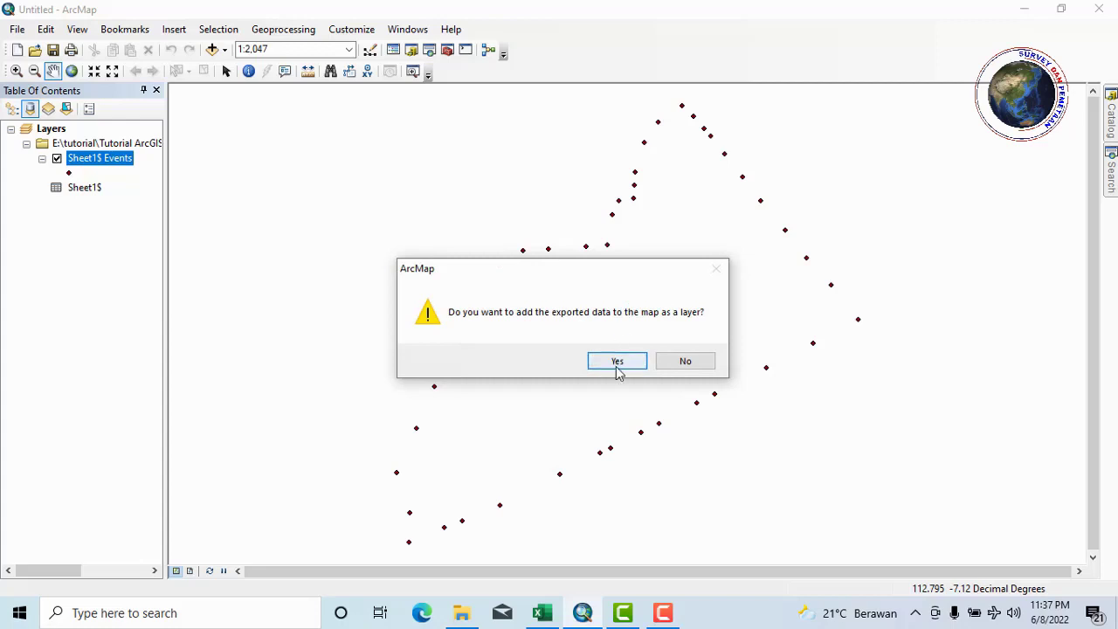
pyautogui.click(618, 369)
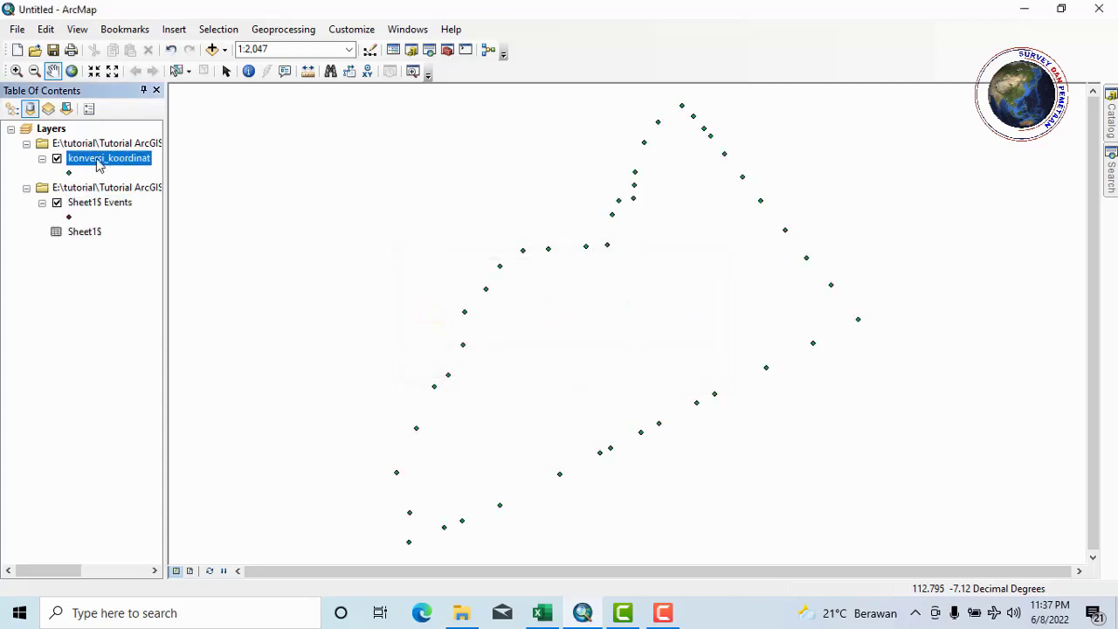
# - Remove the Sheet1$ table and the Sheet1$ Events layer from the map
pyautogui.click(84, 232)
pyautogui.rightClick(92, 236)
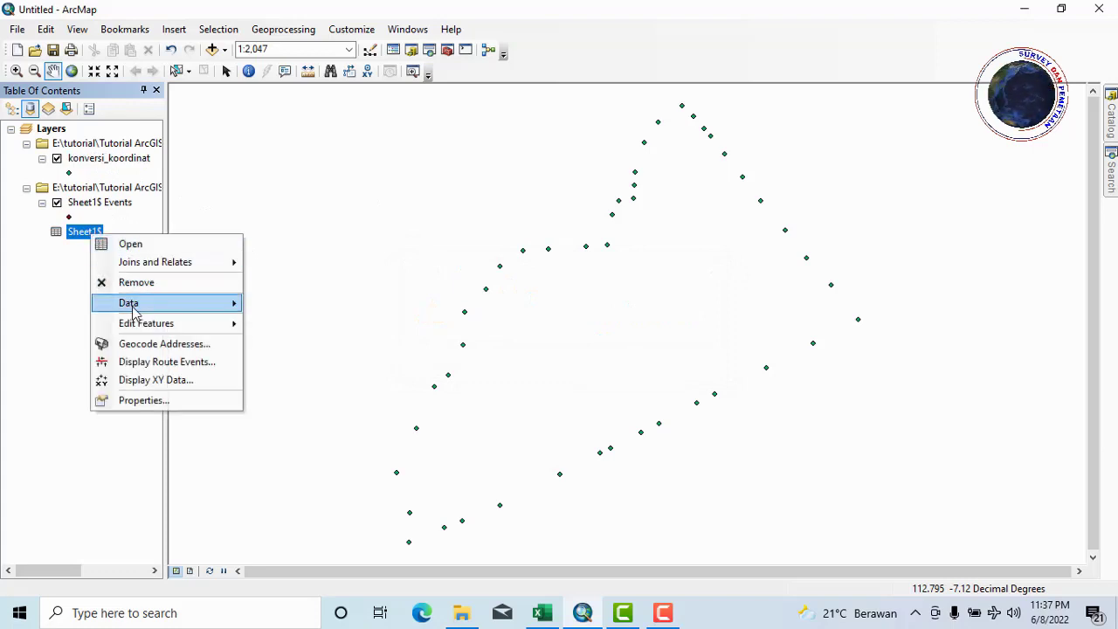
pyautogui.click(137, 282)
pyautogui.click(96, 202)
pyautogui.rightClick(94, 204)
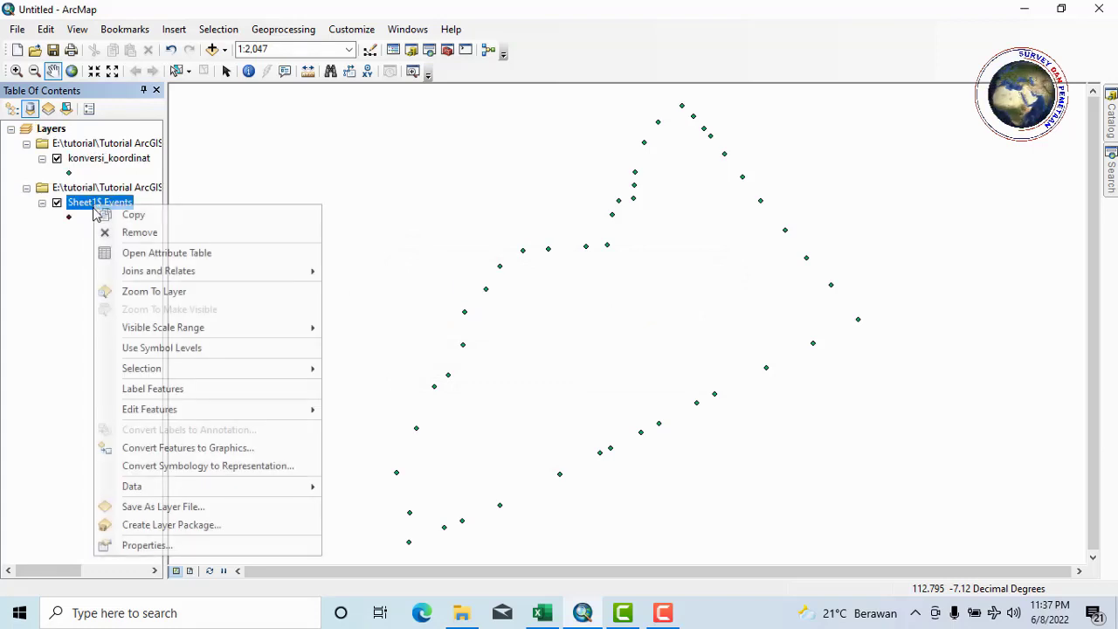
pyautogui.click(148, 234)
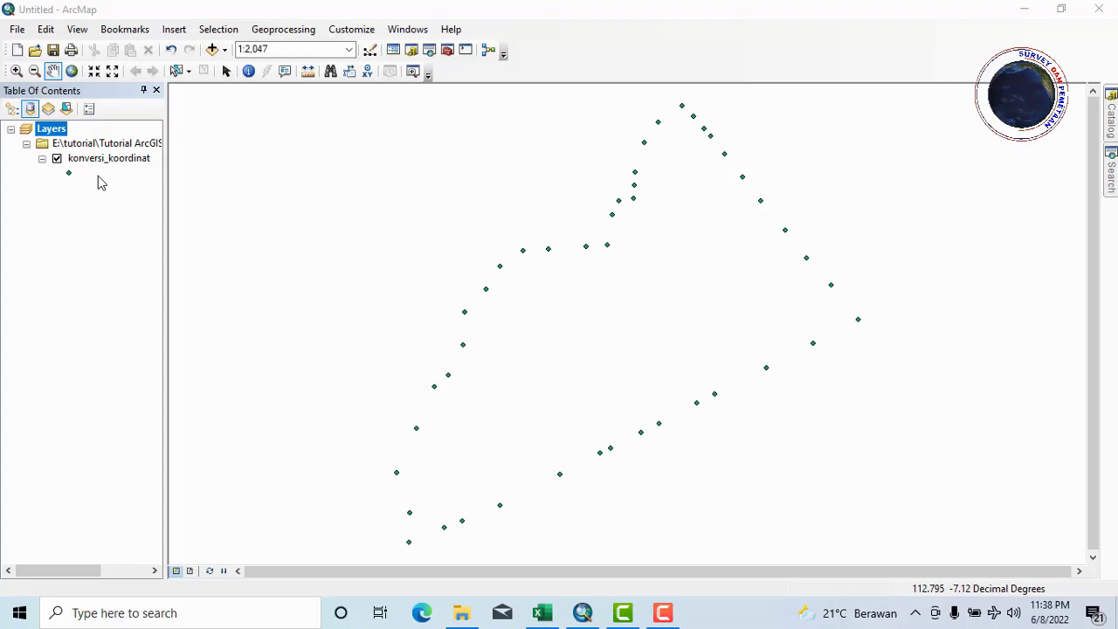
# - Run the Add XY Coordinates tool from the Data Management Features toolset on the konversi_koordinat layer
pyautogui.click(448, 50)
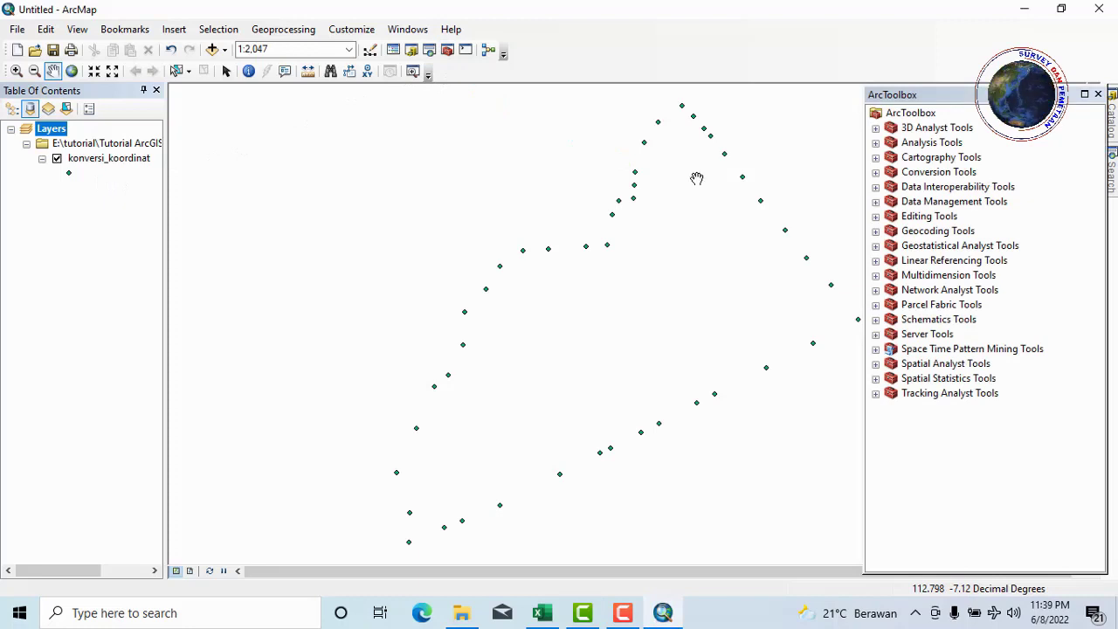
pyautogui.click(926, 202)
pyautogui.click(877, 202)
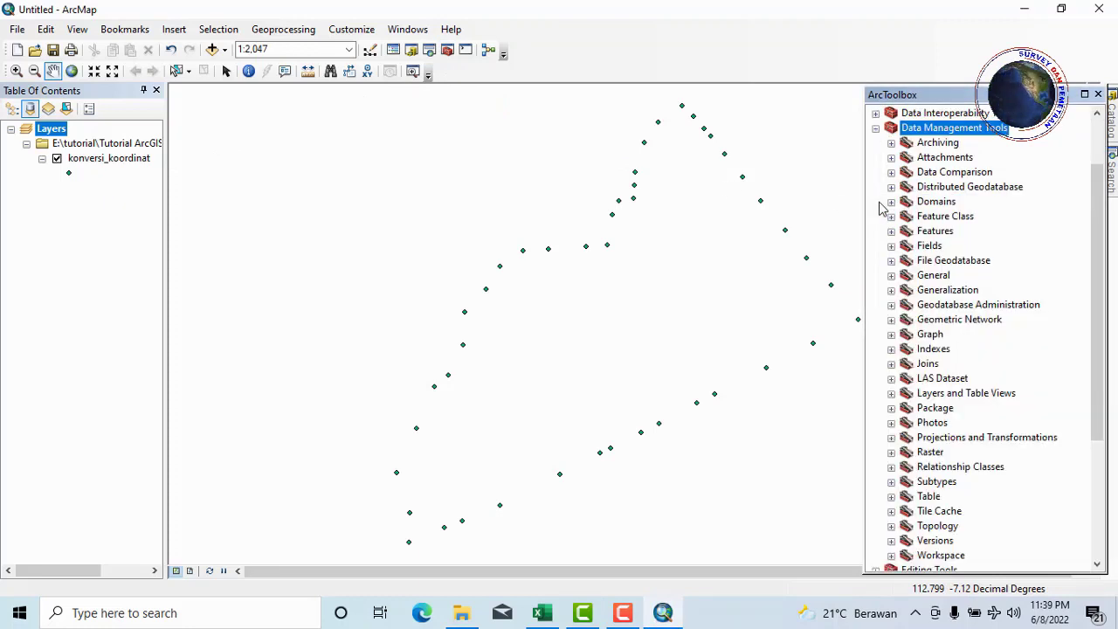
pyautogui.click(943, 232)
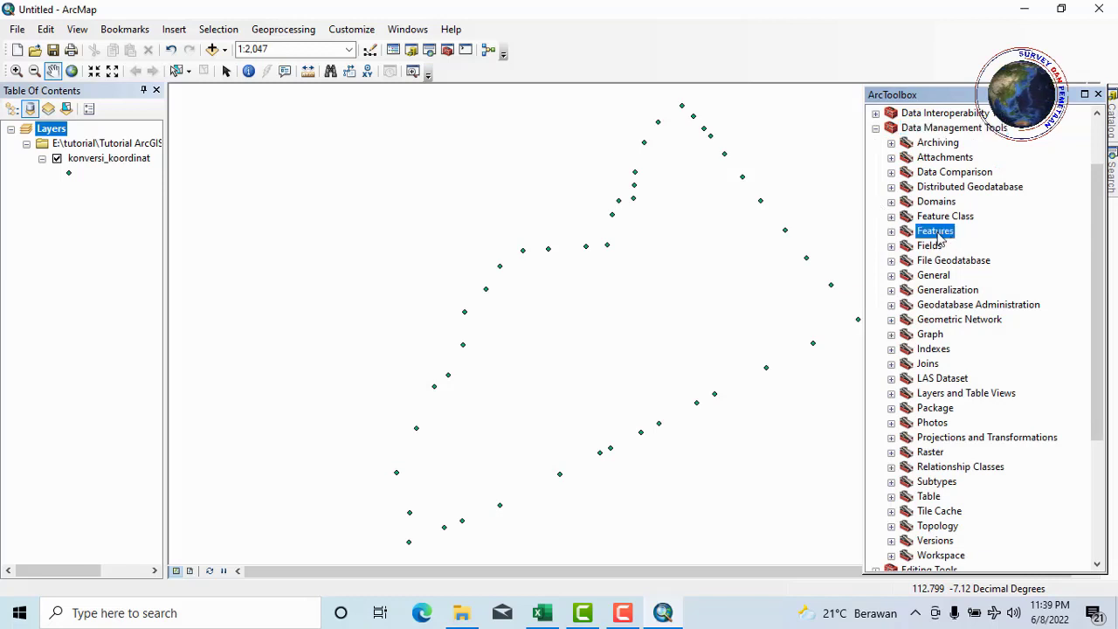
pyautogui.click(892, 231)
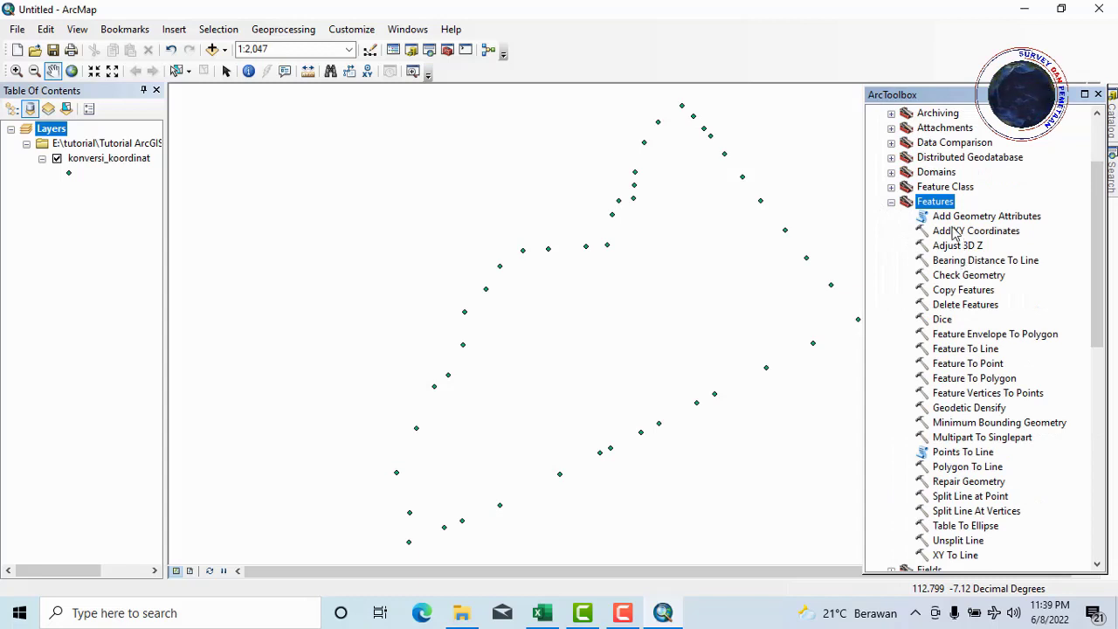
pyautogui.click(957, 232)
pyautogui.doubleClick(956, 231)
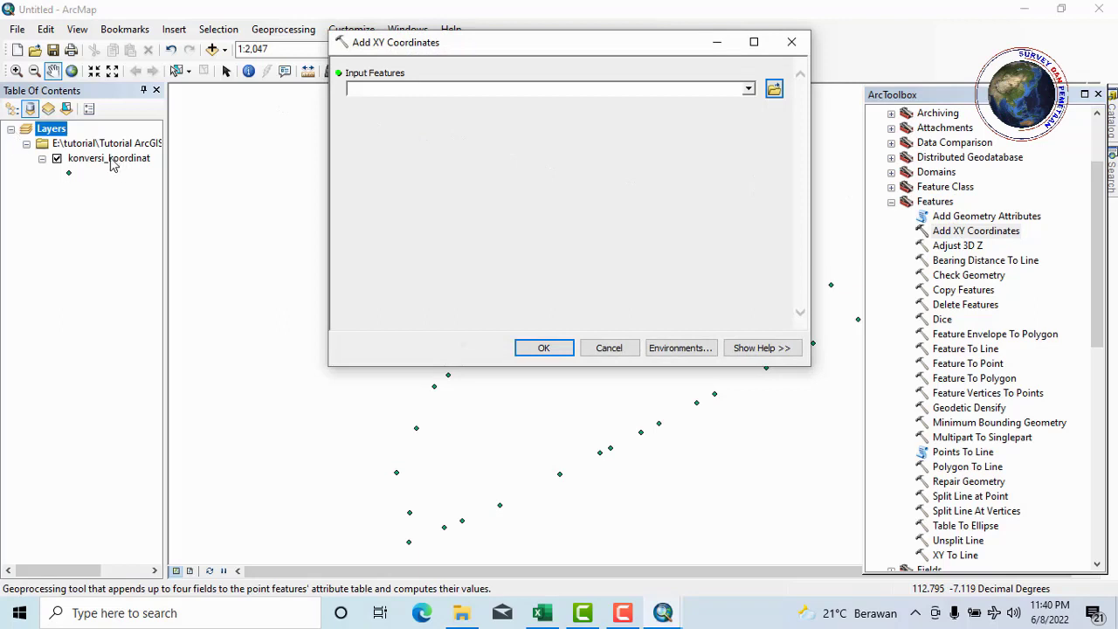
pyautogui.moveTo(110, 164); pyautogui.dragTo(401, 88)
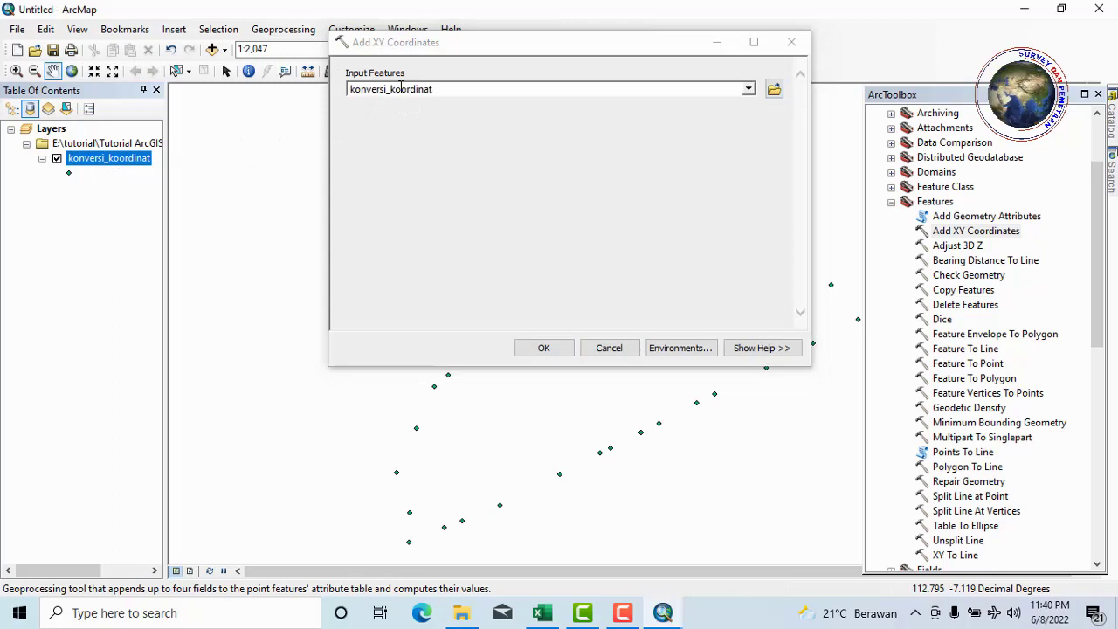
pyautogui.click(546, 347)
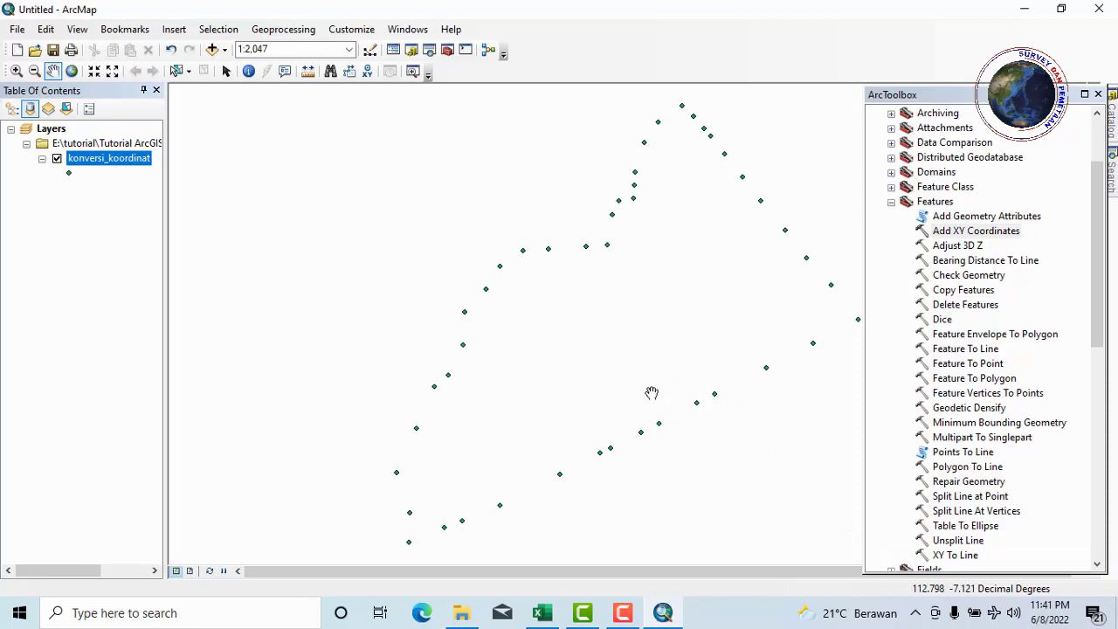
# - Open the attribute table of the konversi_koordinat layer and delete its POINT_X and POINT_Y fields
pyautogui.rightClick(118, 160)
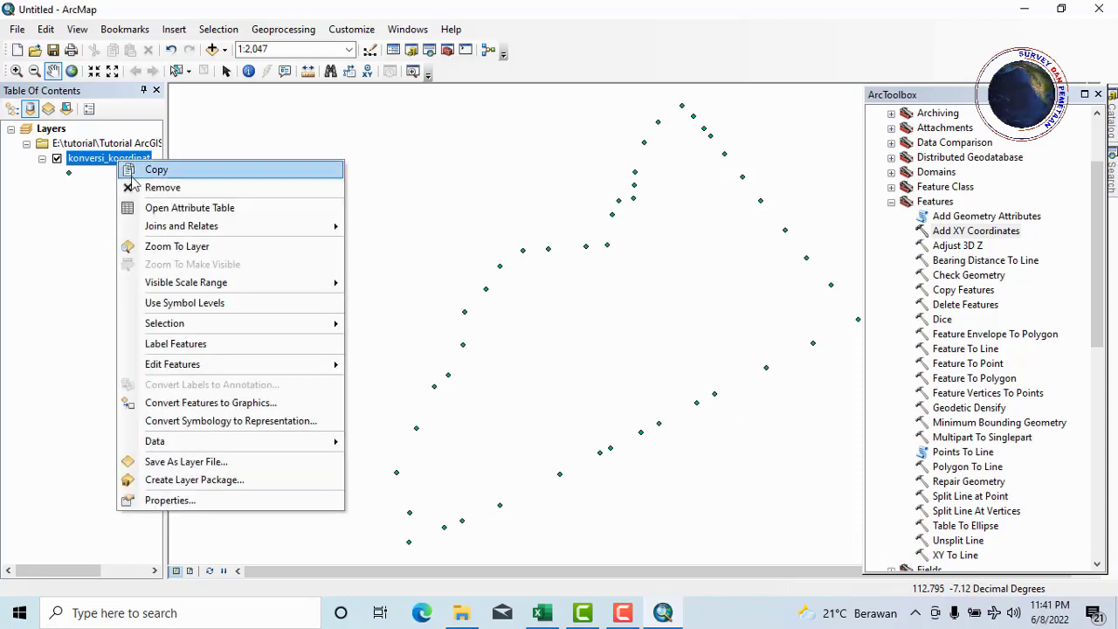
pyautogui.click(251, 209)
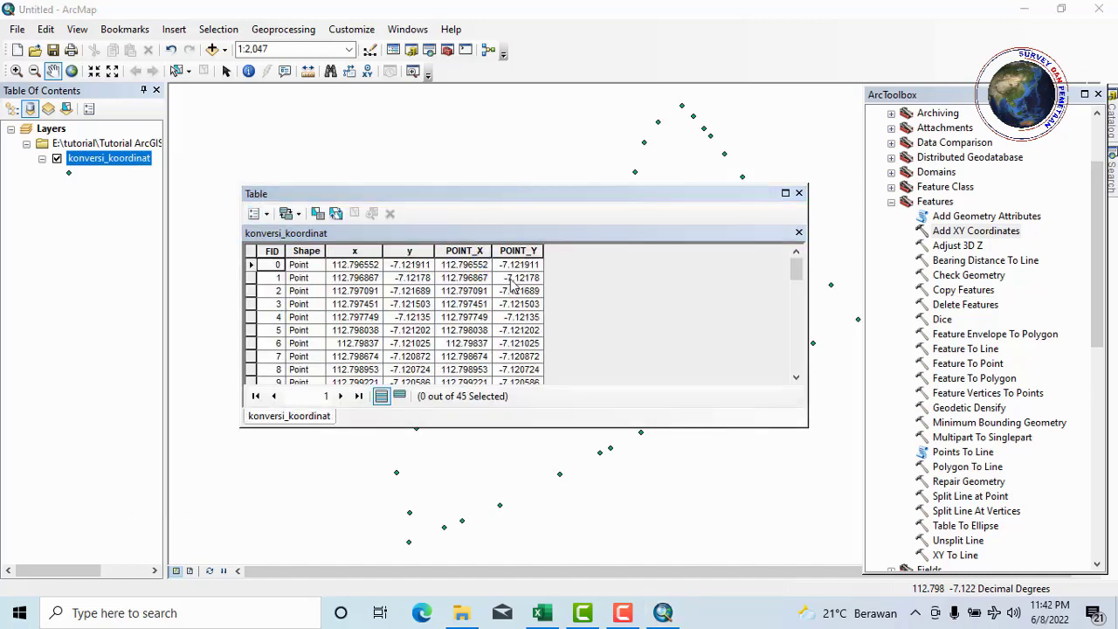
pyautogui.click(469, 251)
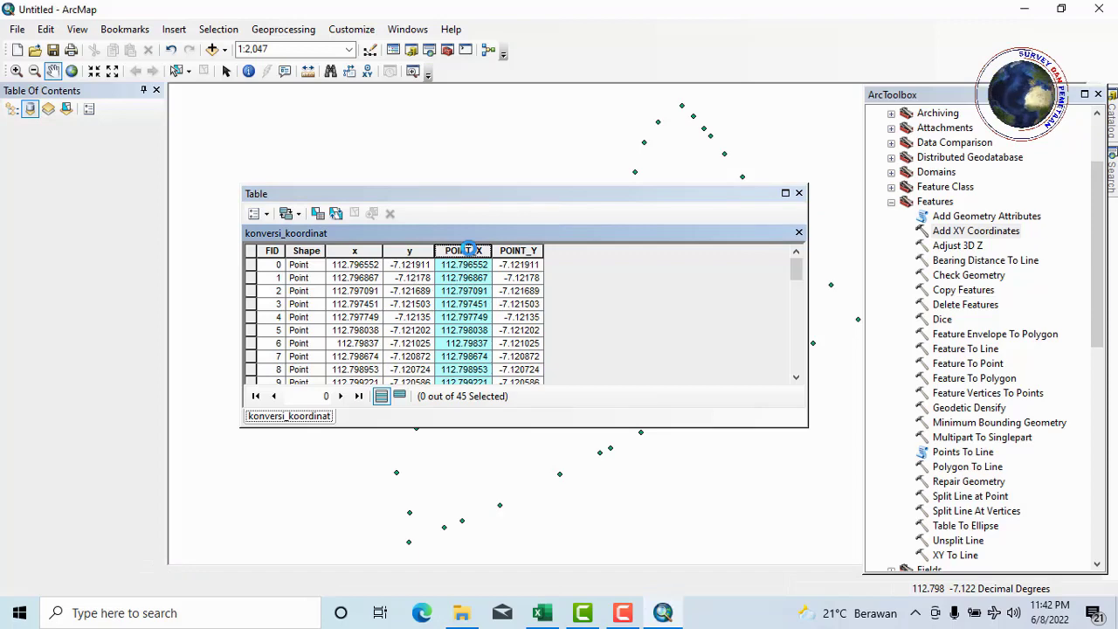
pyautogui.rightClick(469, 251)
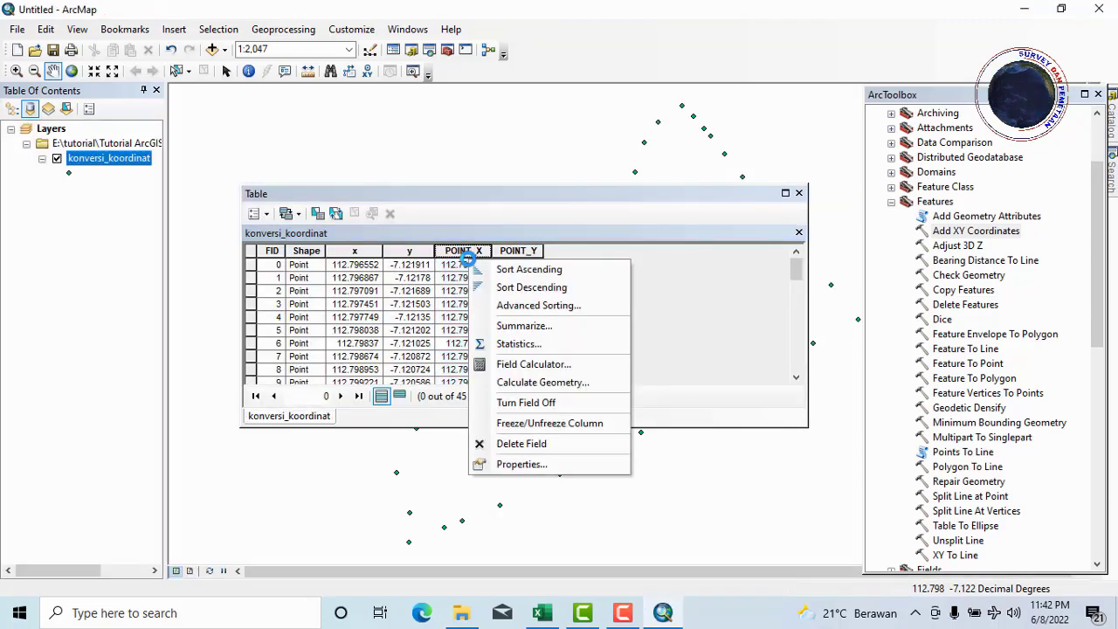
pyautogui.click(533, 443)
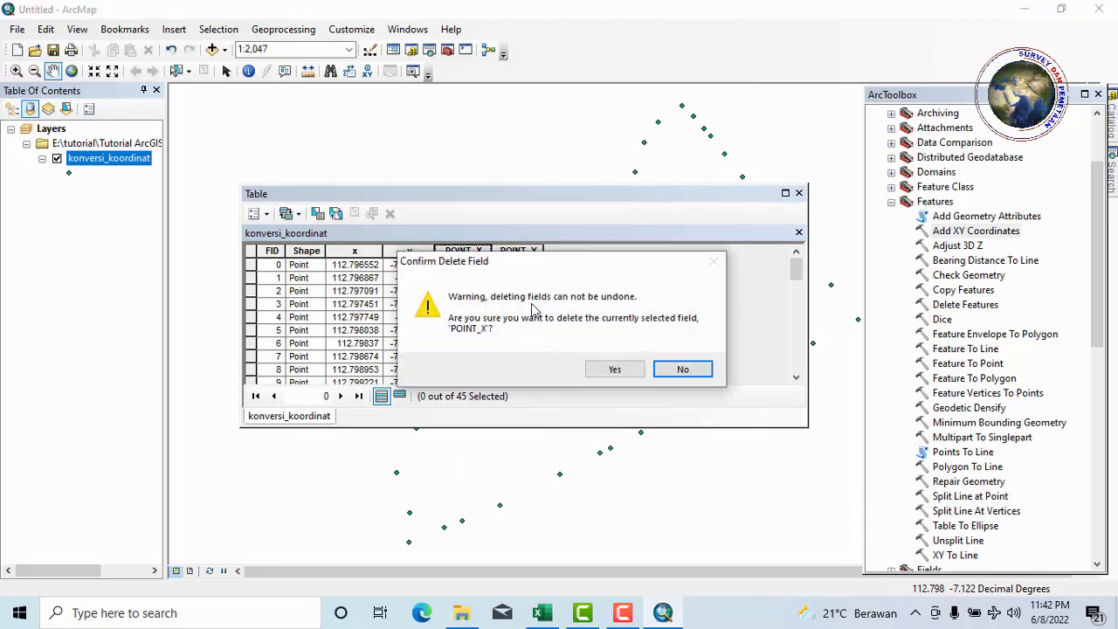
pyautogui.click(614, 369)
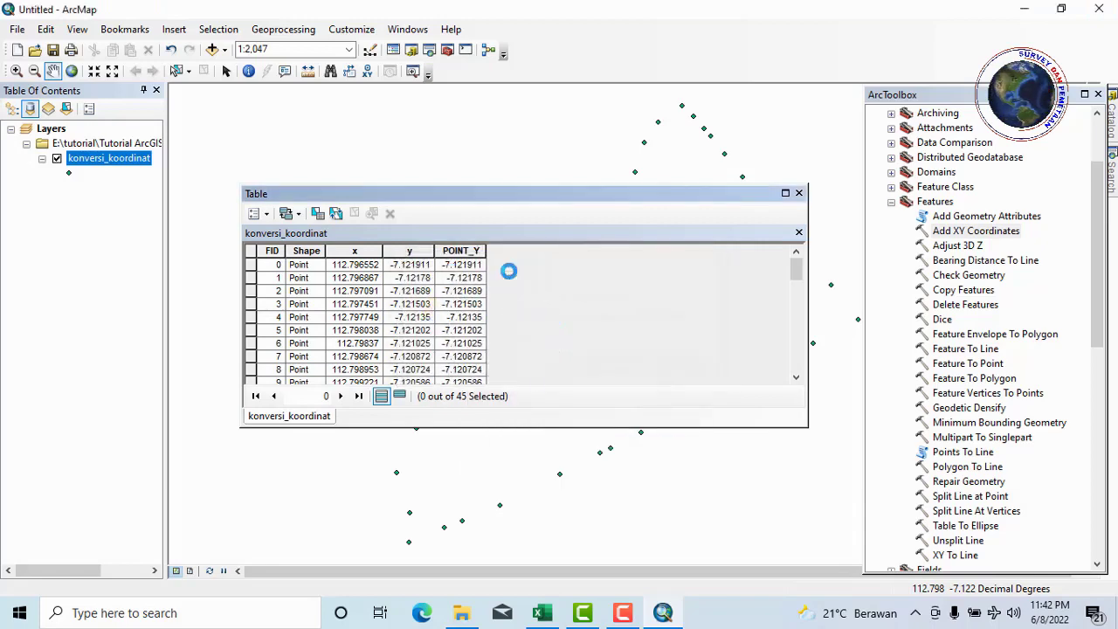
pyautogui.click(469, 253)
pyautogui.rightClick(469, 253)
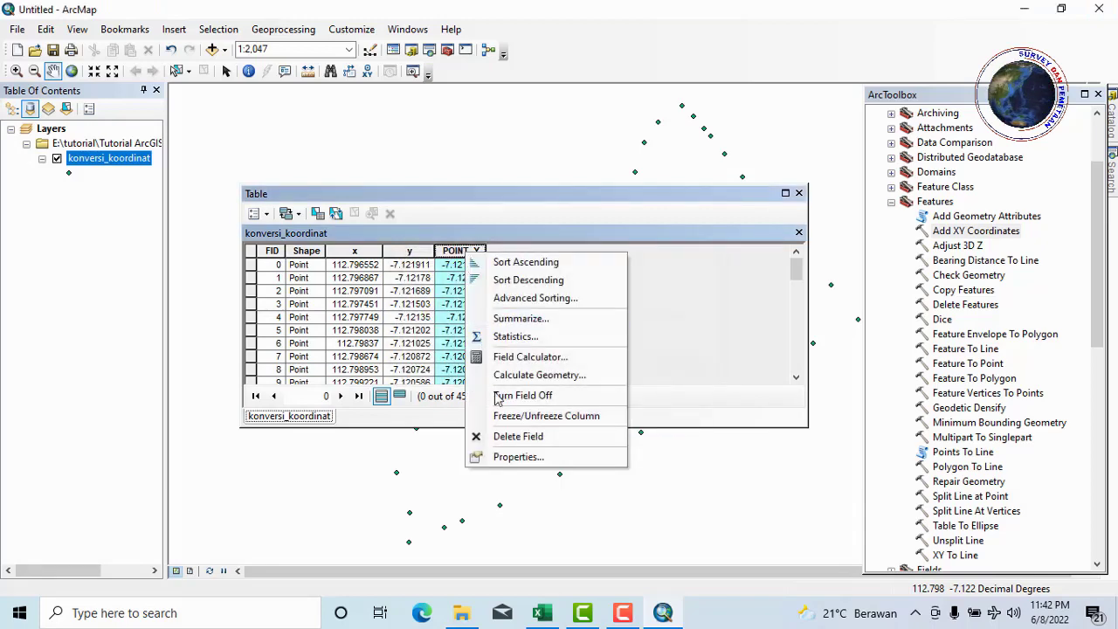
pyautogui.click(532, 437)
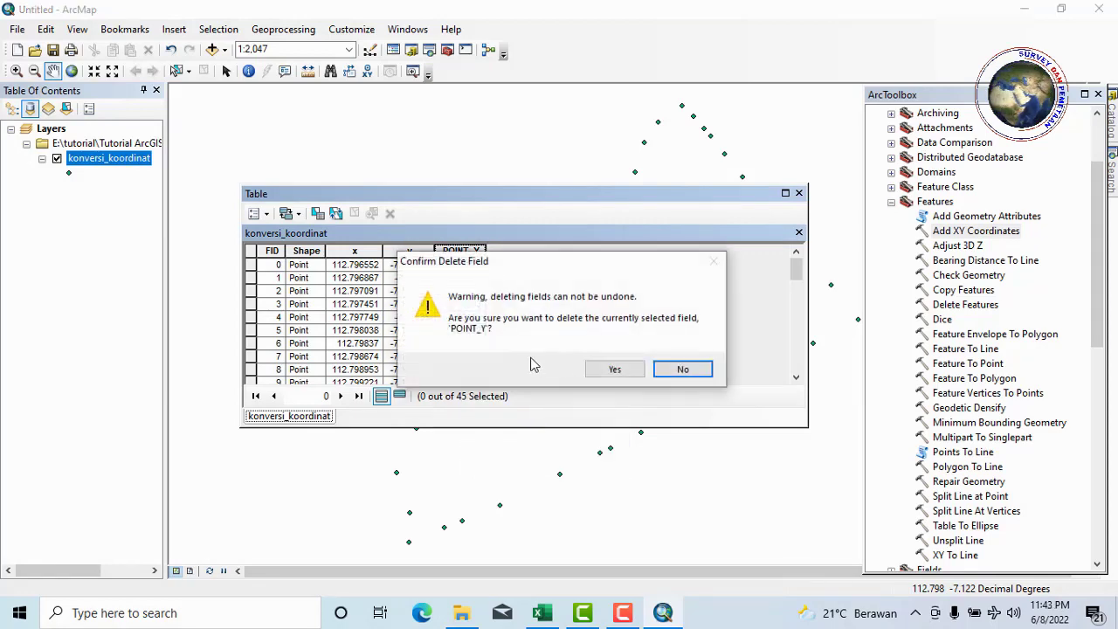
pyautogui.click(616, 370)
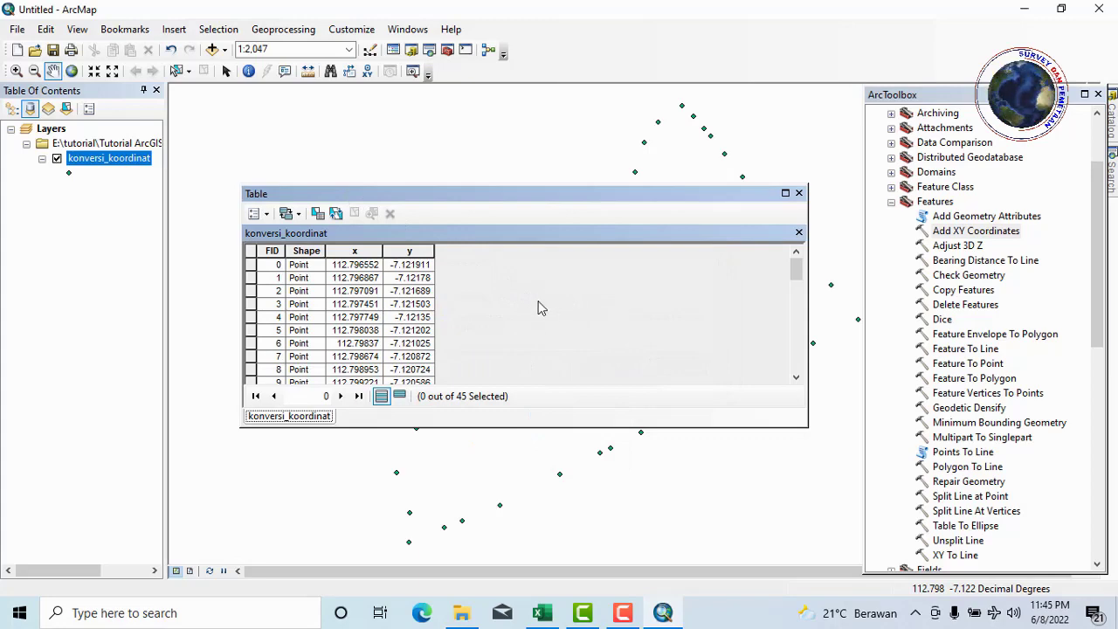
# - Add a Text field of length 50 to the attribute table, entering KOORD X and accepting the name KOORD_X
pyautogui.click(257, 215)
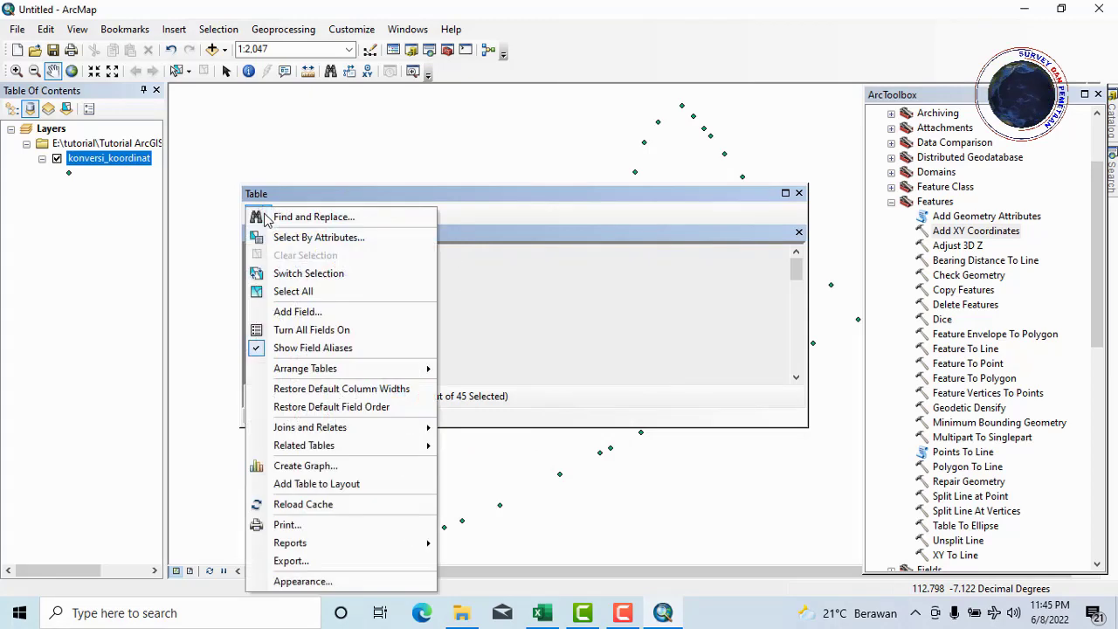
pyautogui.click(297, 312)
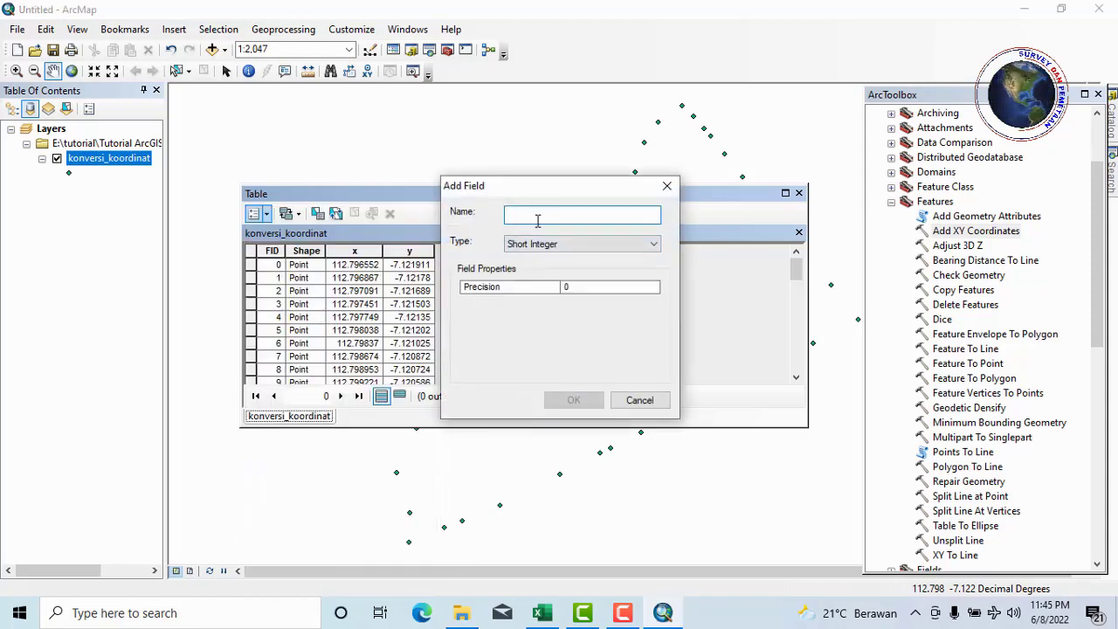
pyautogui.write('KOORD X')
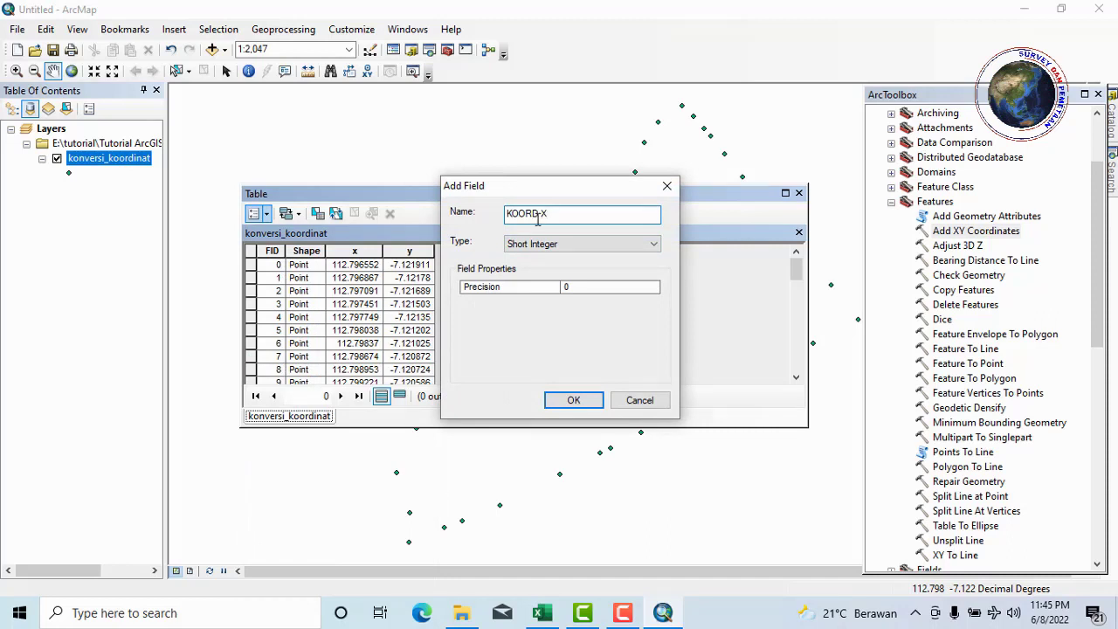
pyautogui.click(578, 246)
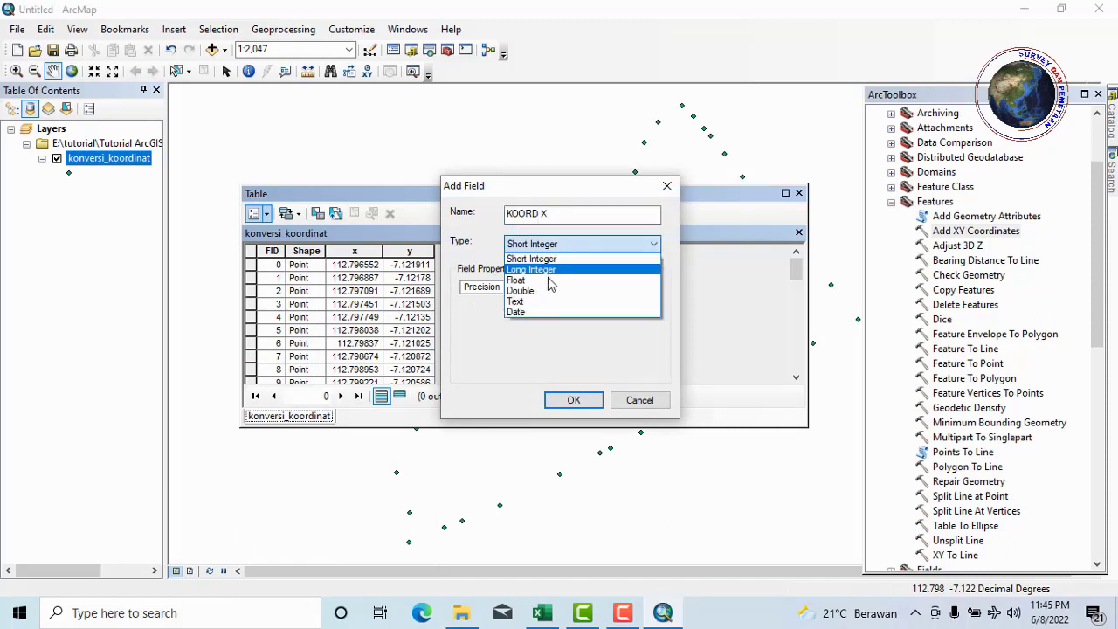
pyautogui.click(517, 301)
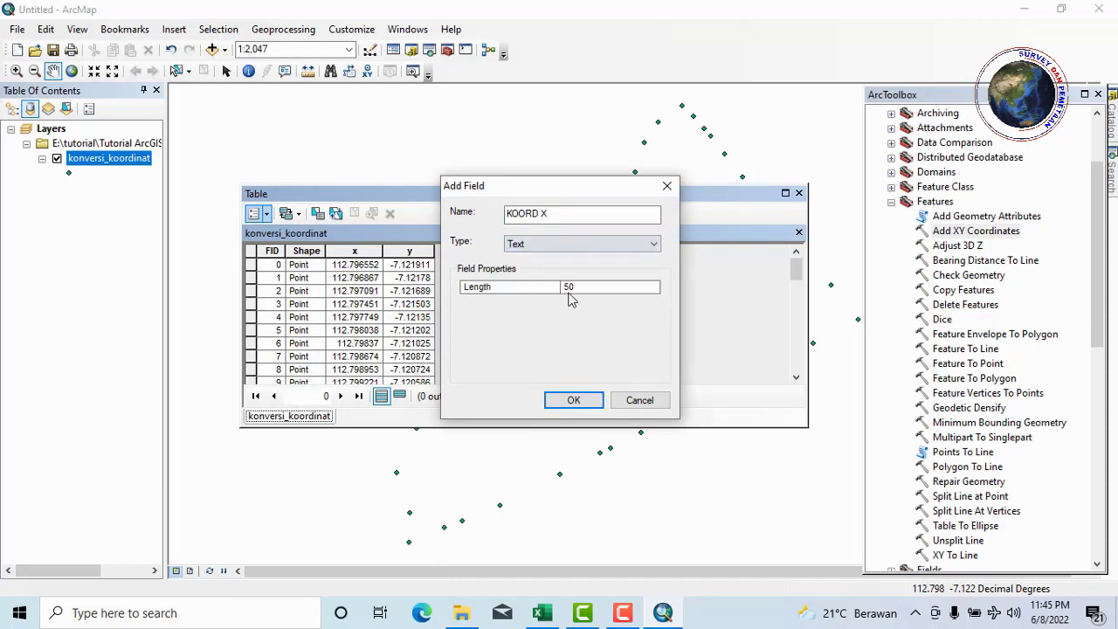
pyautogui.click(574, 401)
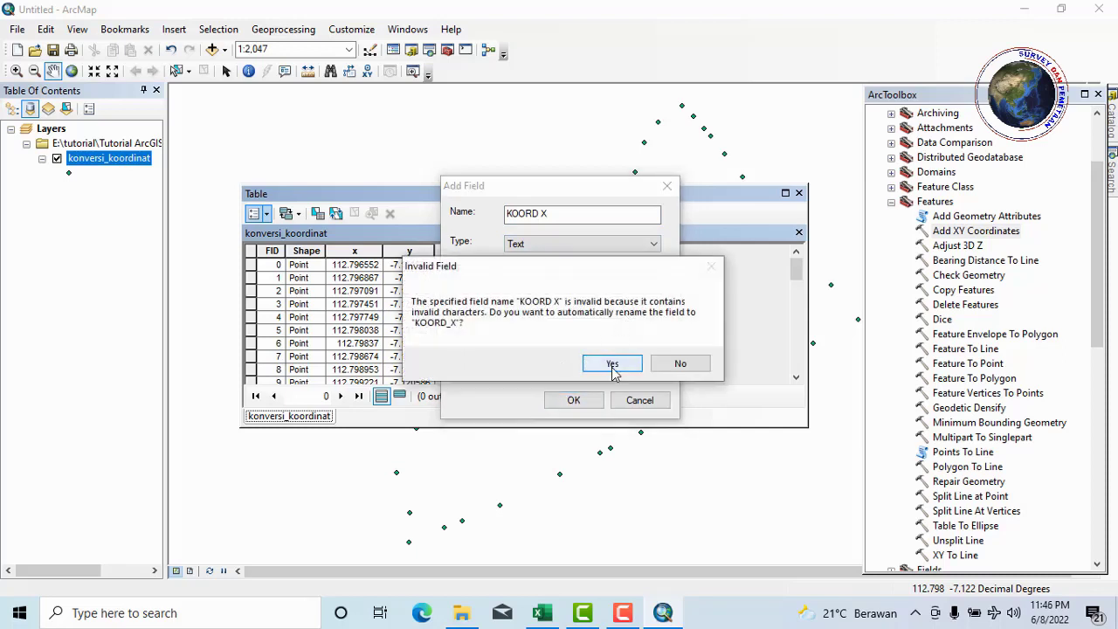
pyautogui.press('Return')
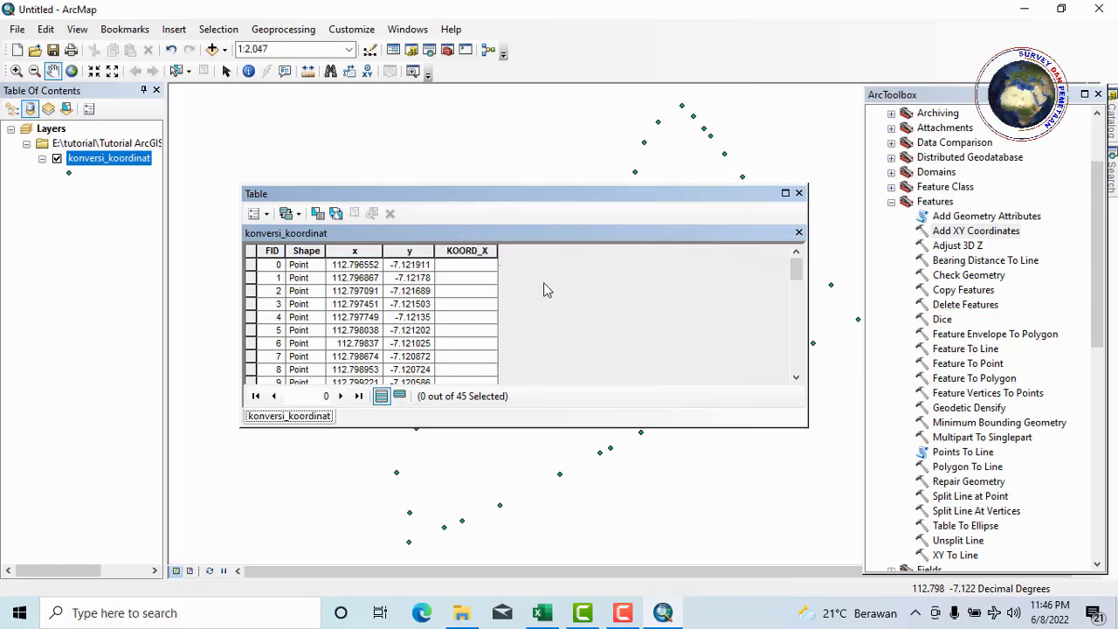
# - Add a Text field of length 50 named KOORD_Y to the attribute table and narrow its column
pyautogui.click(262, 215)
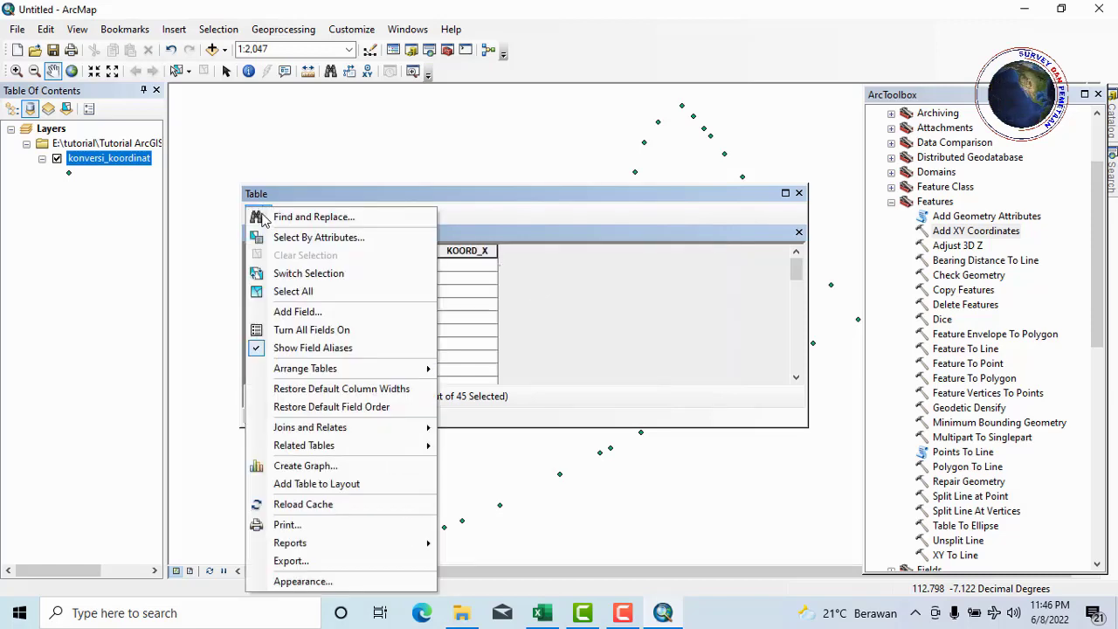
pyautogui.click(301, 312)
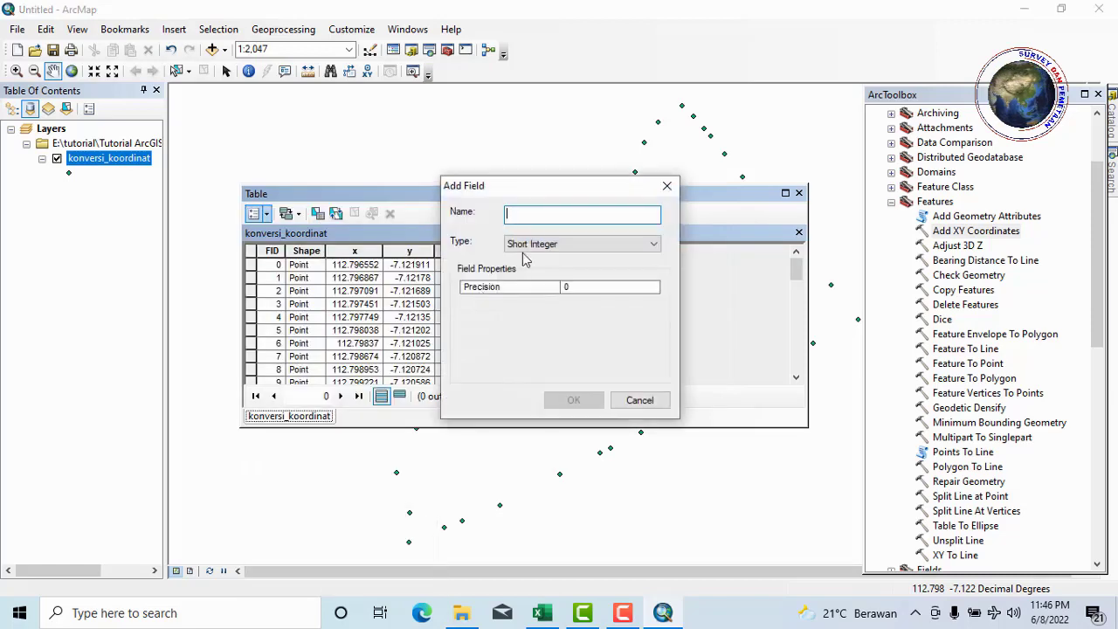
pyautogui.write('KOORD Y')
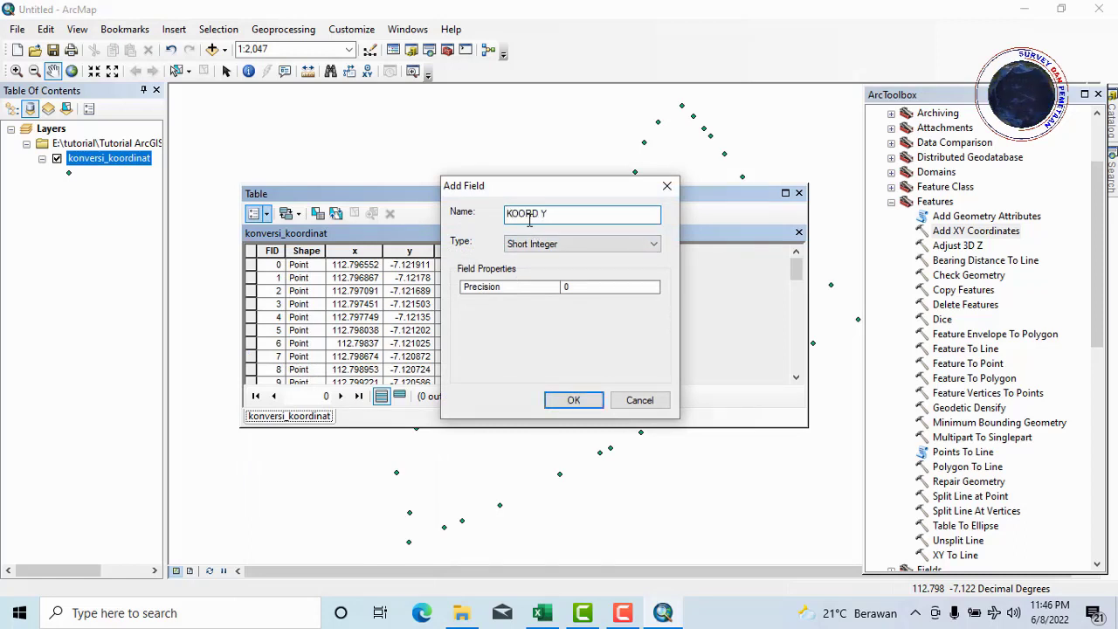
pyautogui.click(580, 247)
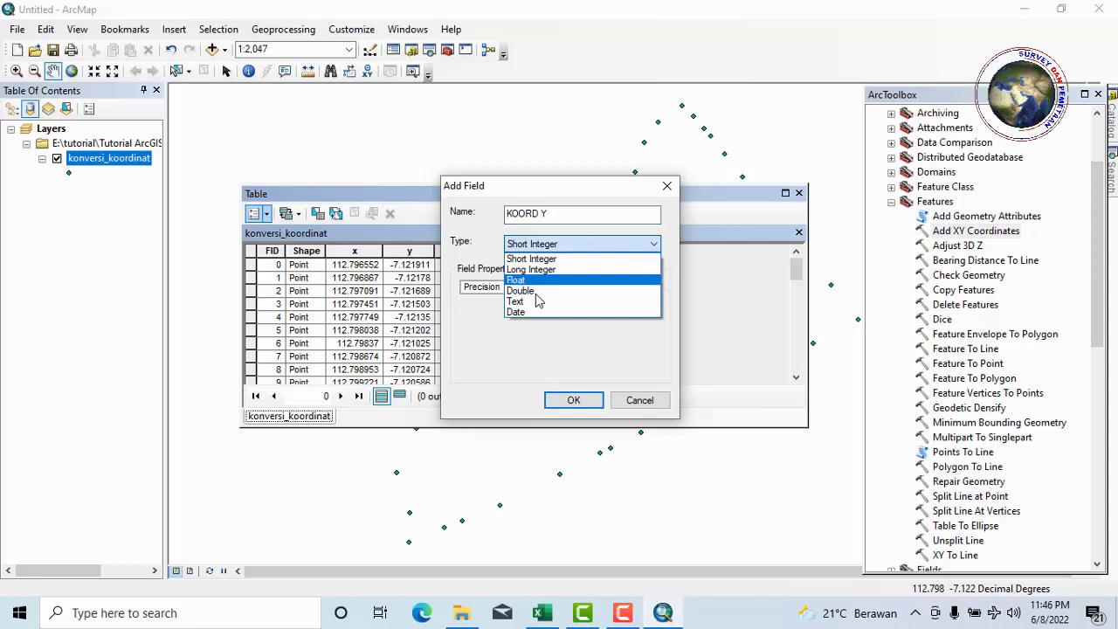
pyautogui.click(533, 303)
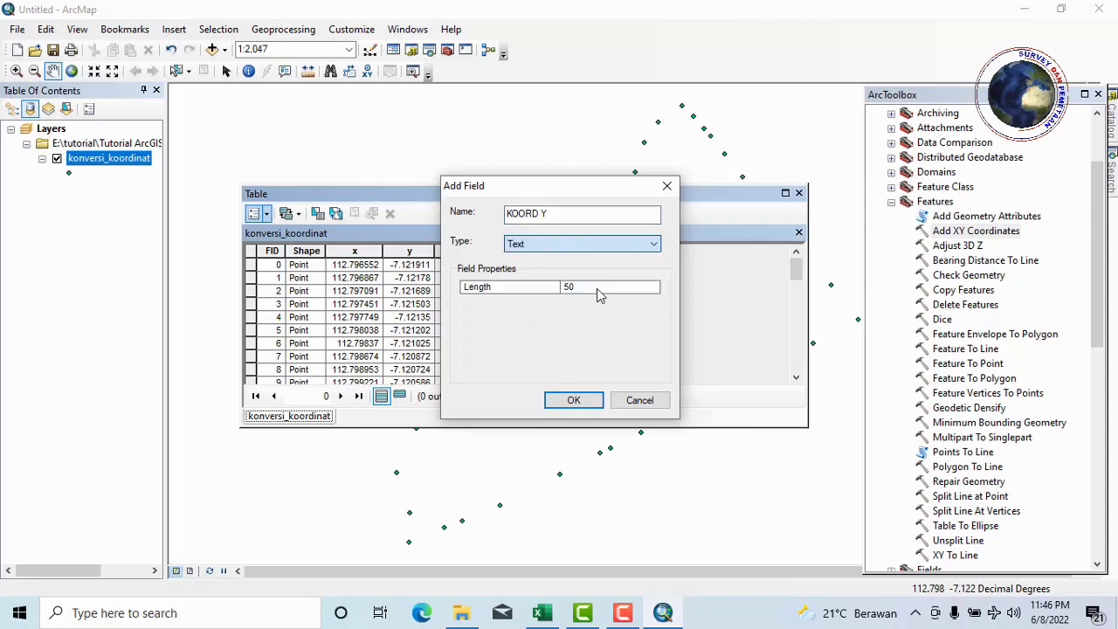
pyautogui.click(574, 400)
pyautogui.click(638, 360)
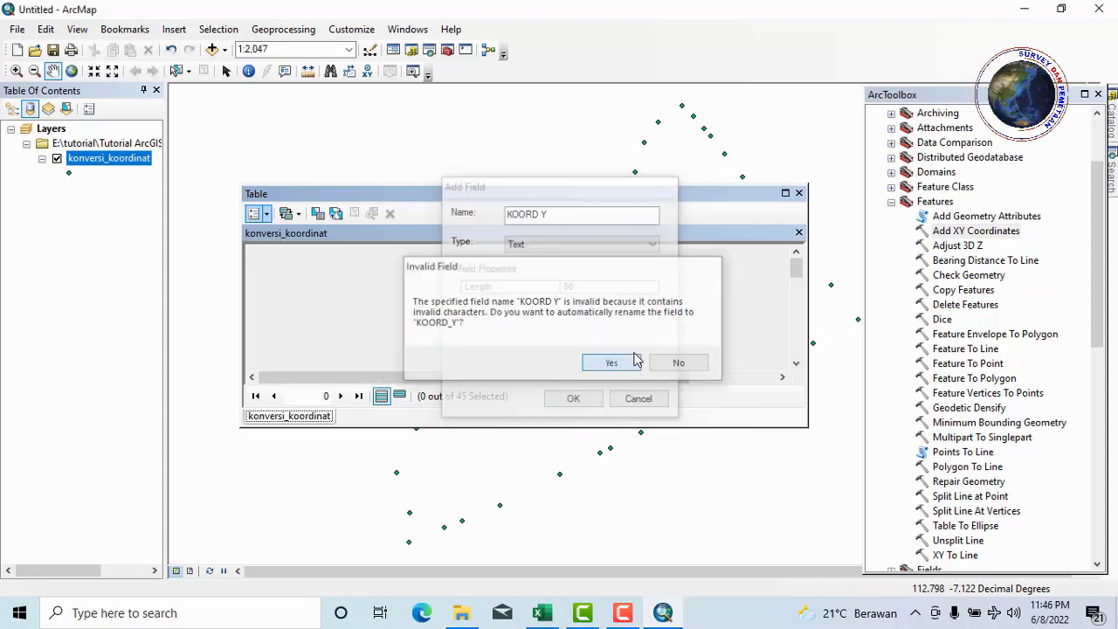
pyautogui.moveTo(603, 376); pyautogui.dragTo(681, 379)
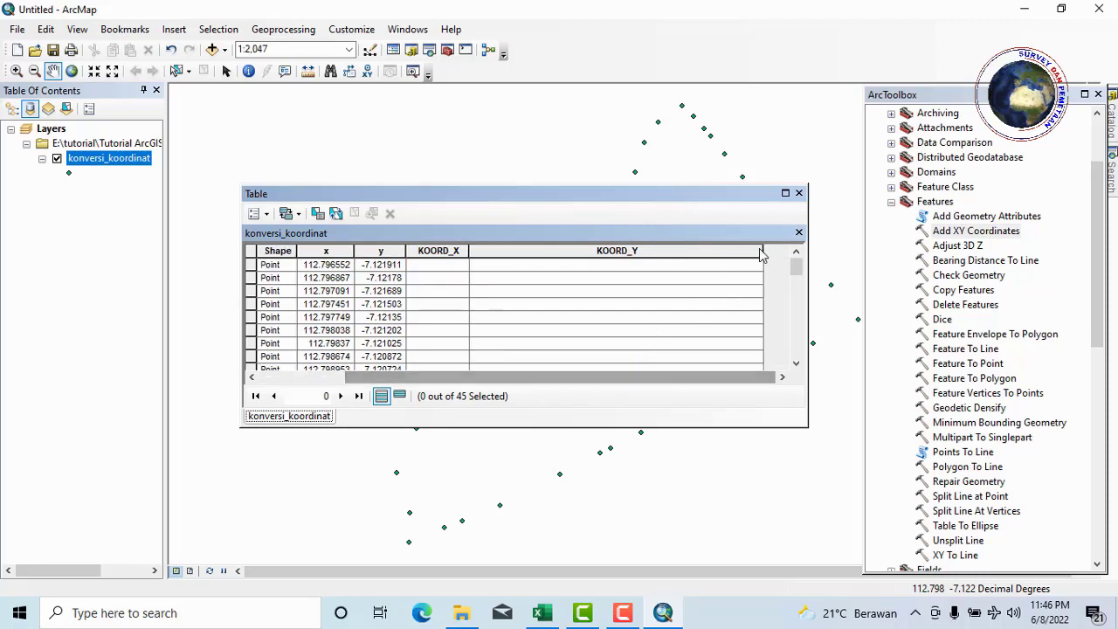
pyautogui.moveTo(764, 252); pyautogui.dragTo(551, 256)
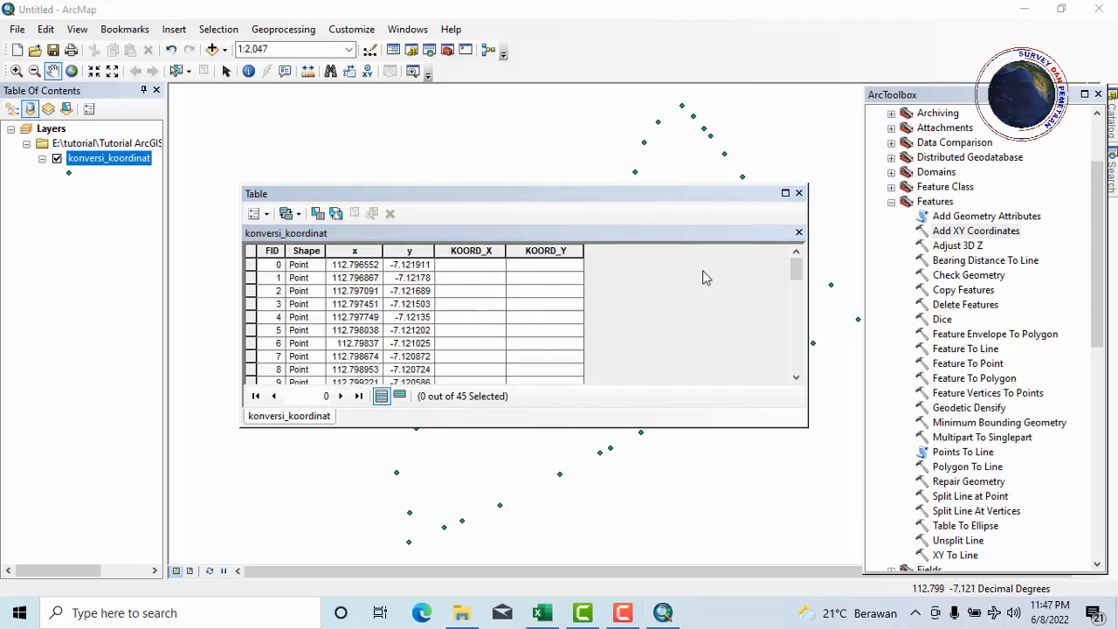
# - Calculate KOORD_X as the X Coordinate of Point, using the data frame's coordinate system and Degrees Minutes Seconds (DDD MM' SS.sss" [W|E]) units
pyautogui.click(480, 251)
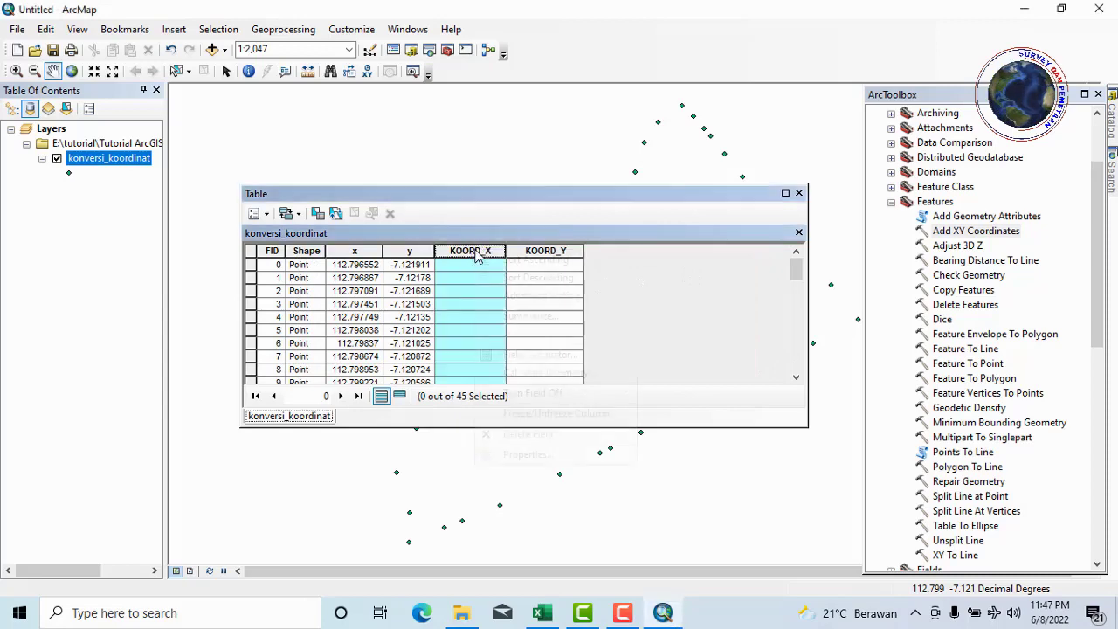
pyautogui.rightClick(479, 252)
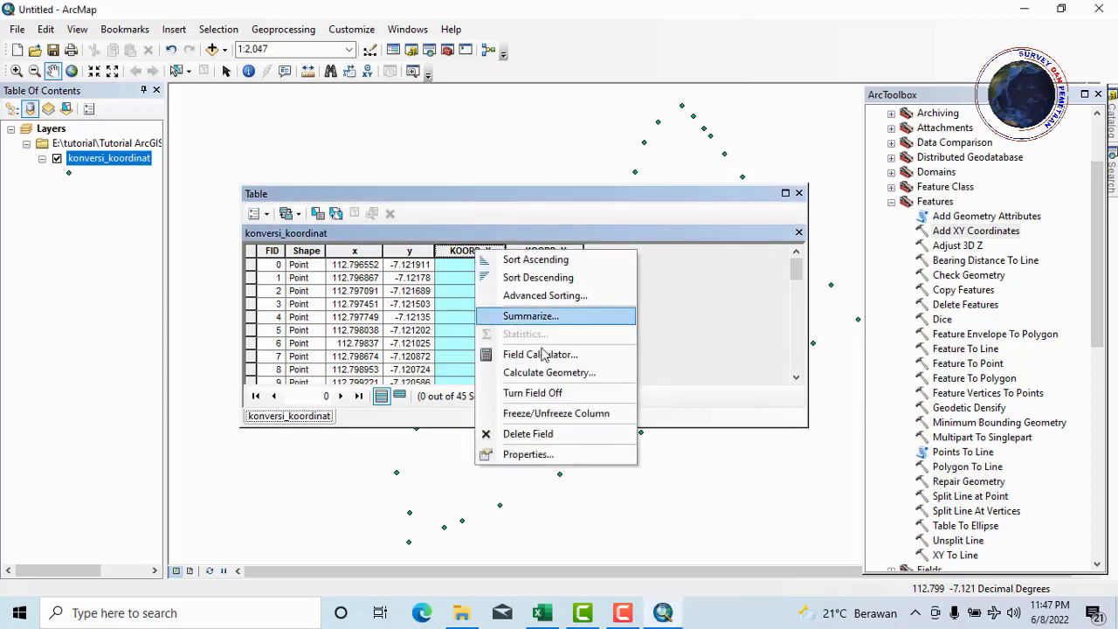
pyautogui.click(594, 374)
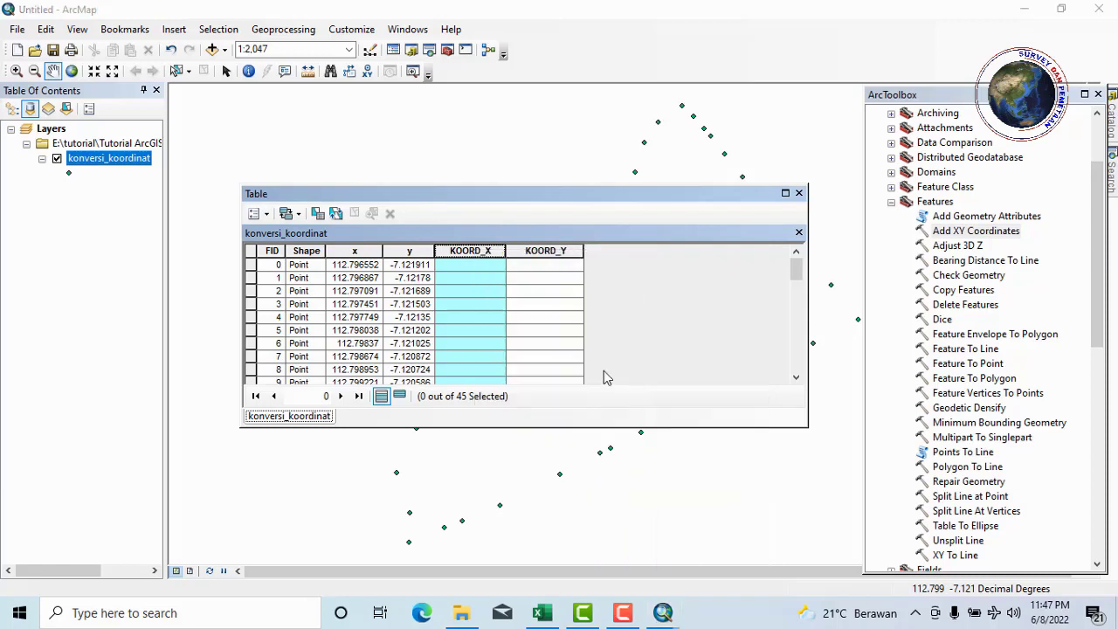
pyautogui.click(529, 344)
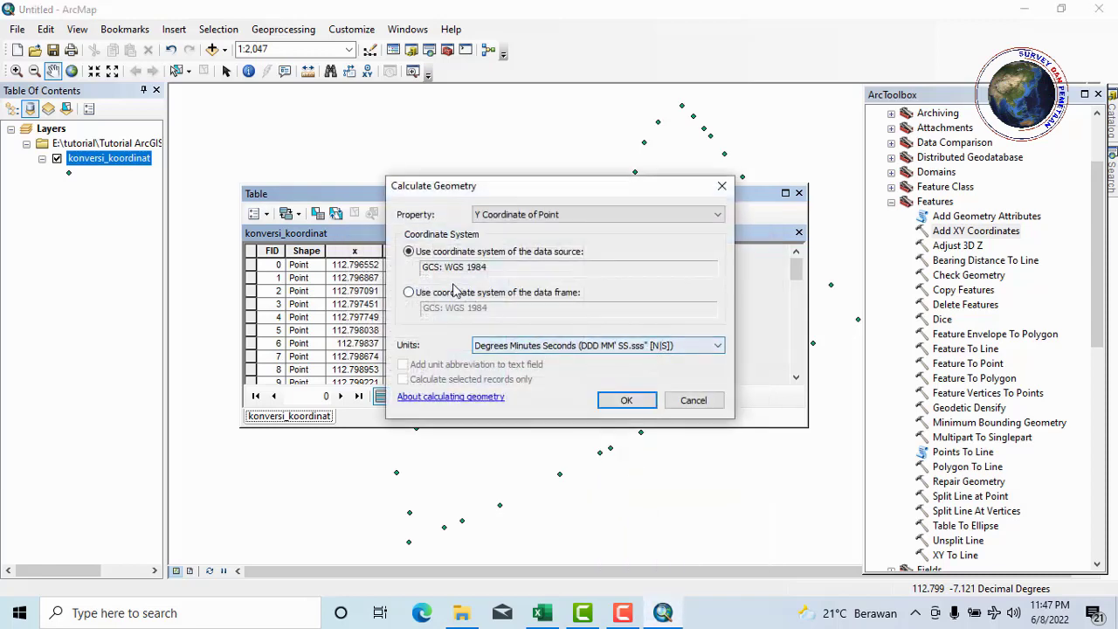
pyautogui.click(416, 294)
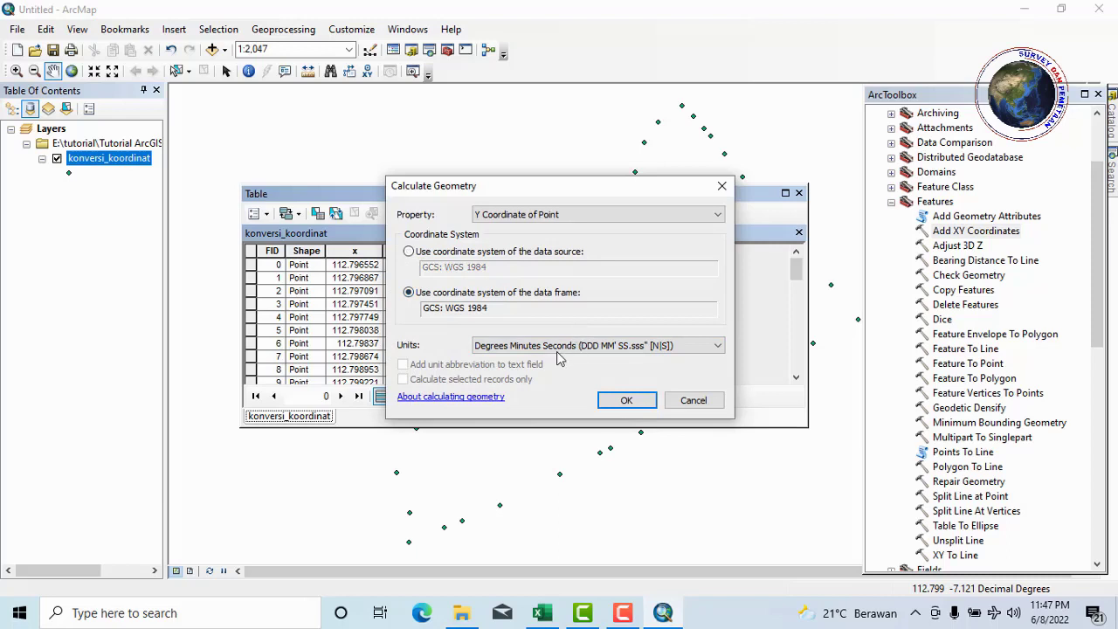
pyautogui.click(712, 346)
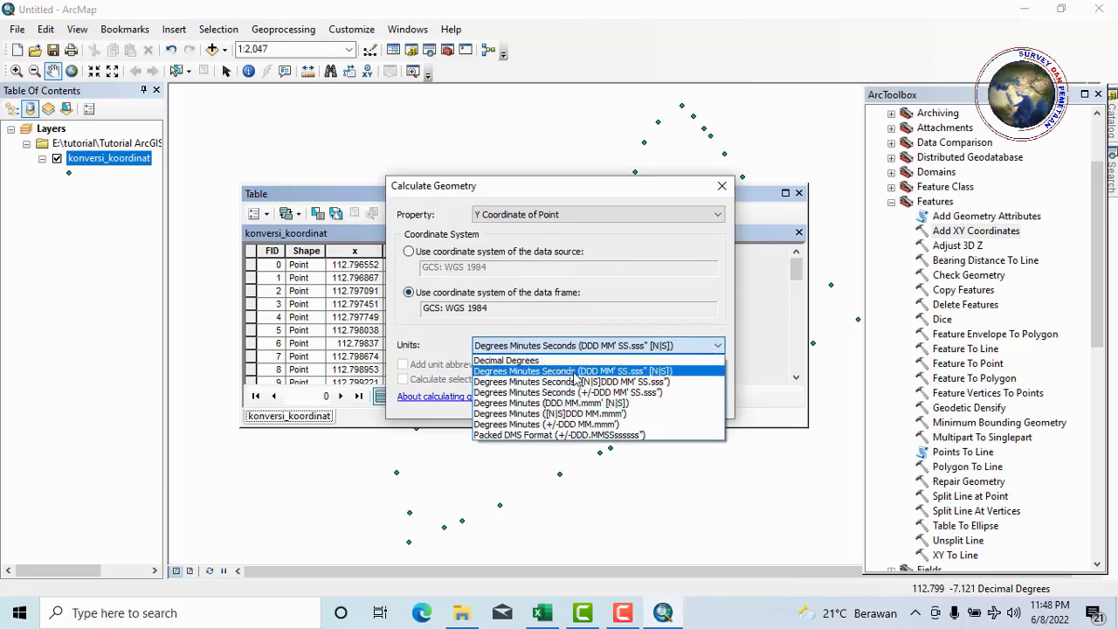
pyautogui.click(593, 372)
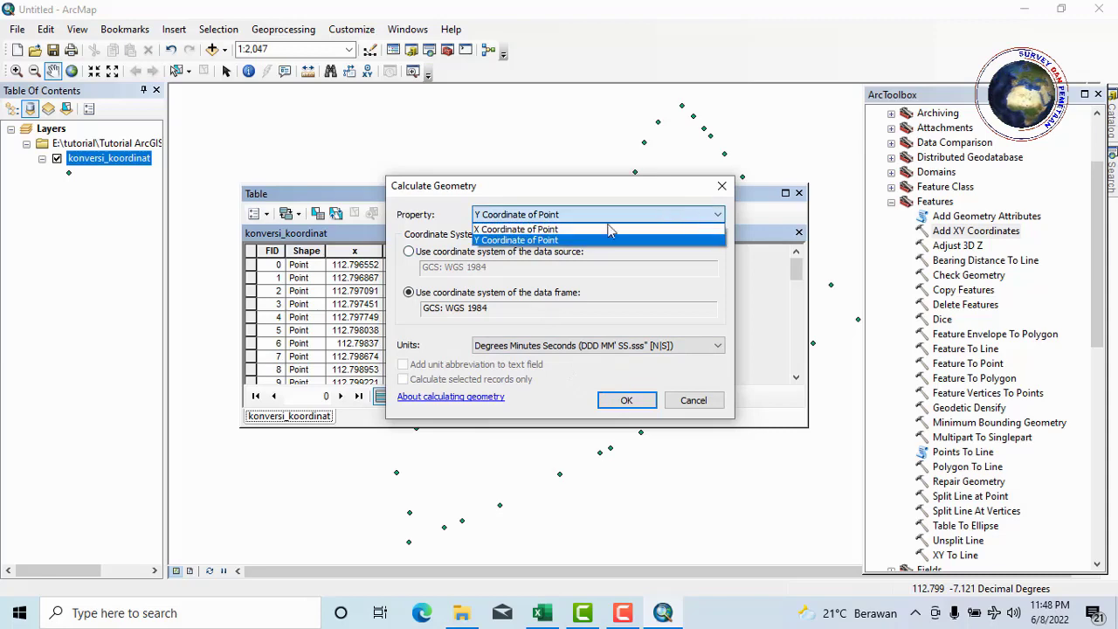
pyautogui.click(550, 233)
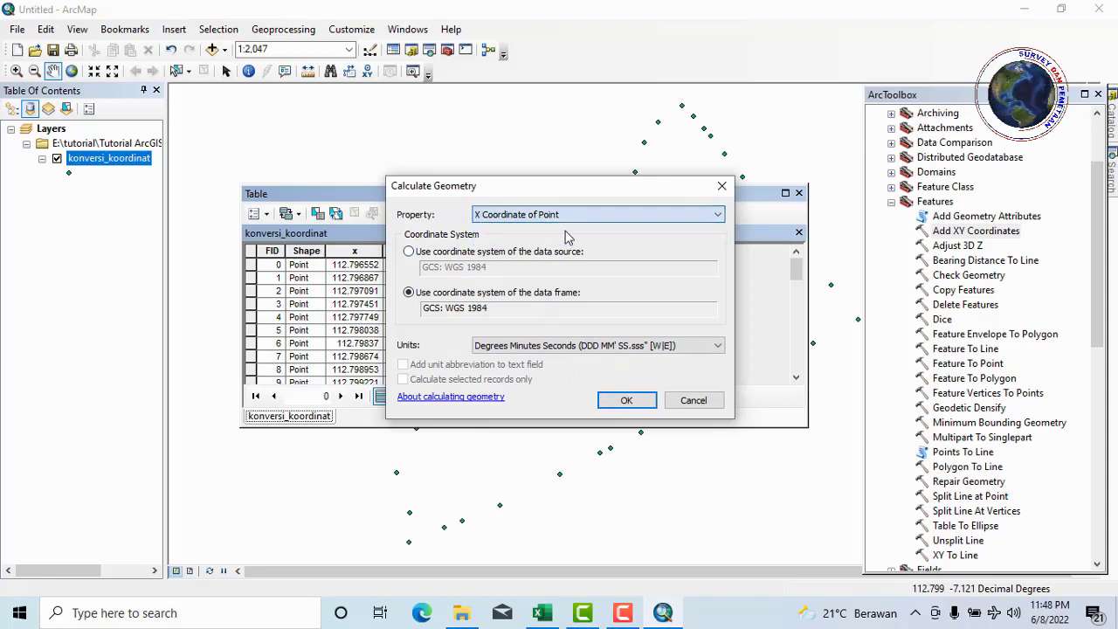
pyautogui.click(628, 400)
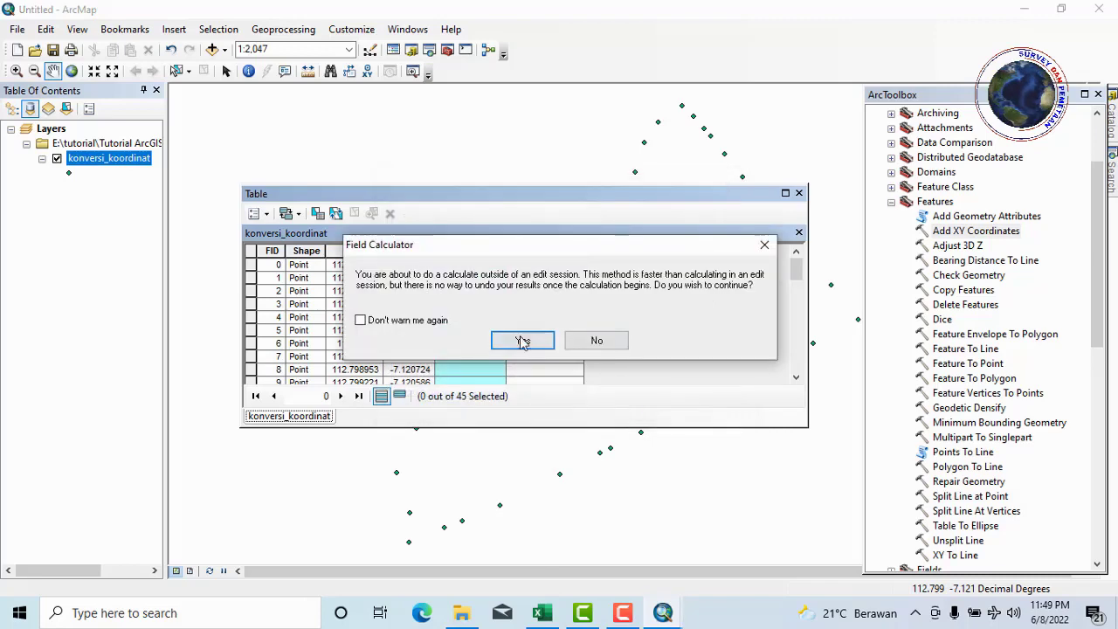
pyautogui.click(520, 338)
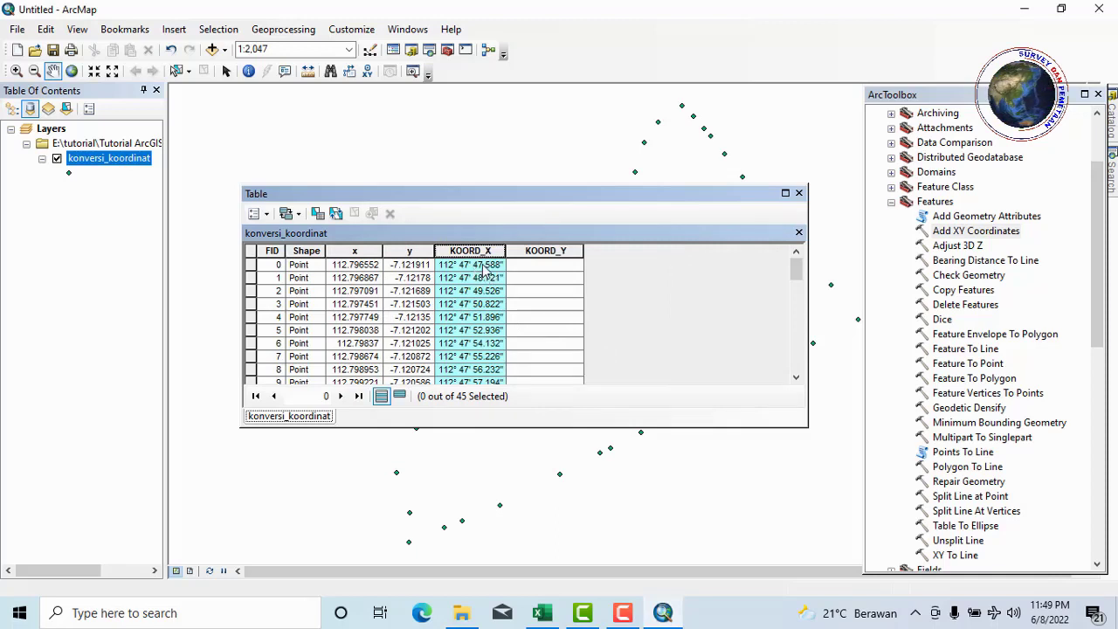
# - Calculate KOORD_Y as the Y Coordinate of Point in Degrees Minutes Seconds (DDD MM' SS.sss" [N|S]) from the data source's coordinate system, and close the table
pyautogui.click(560, 251)
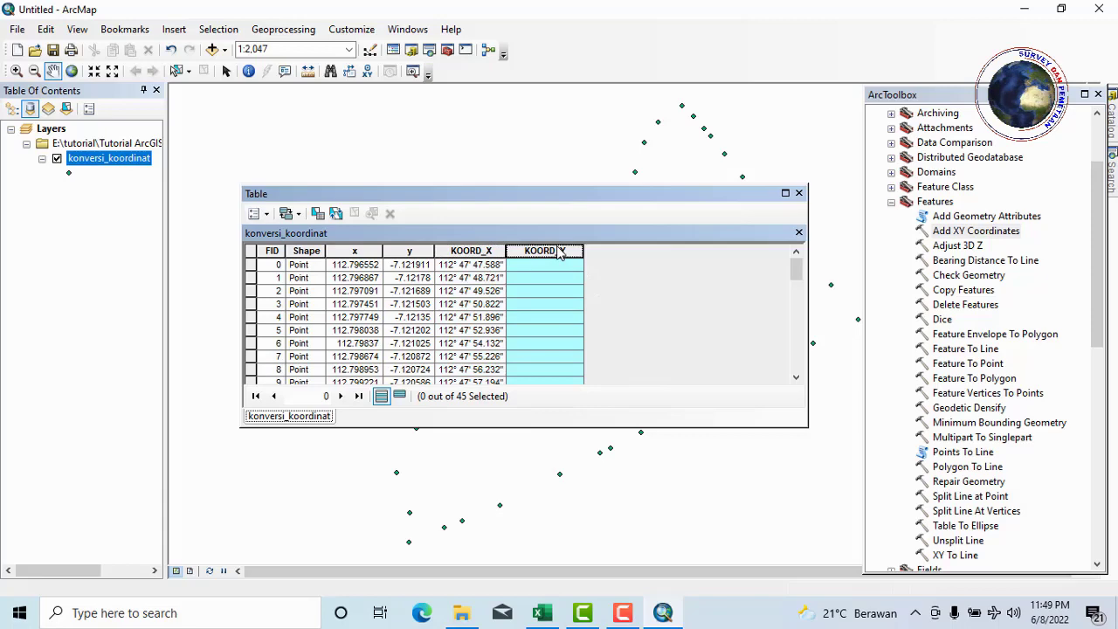
pyautogui.rightClick(560, 250)
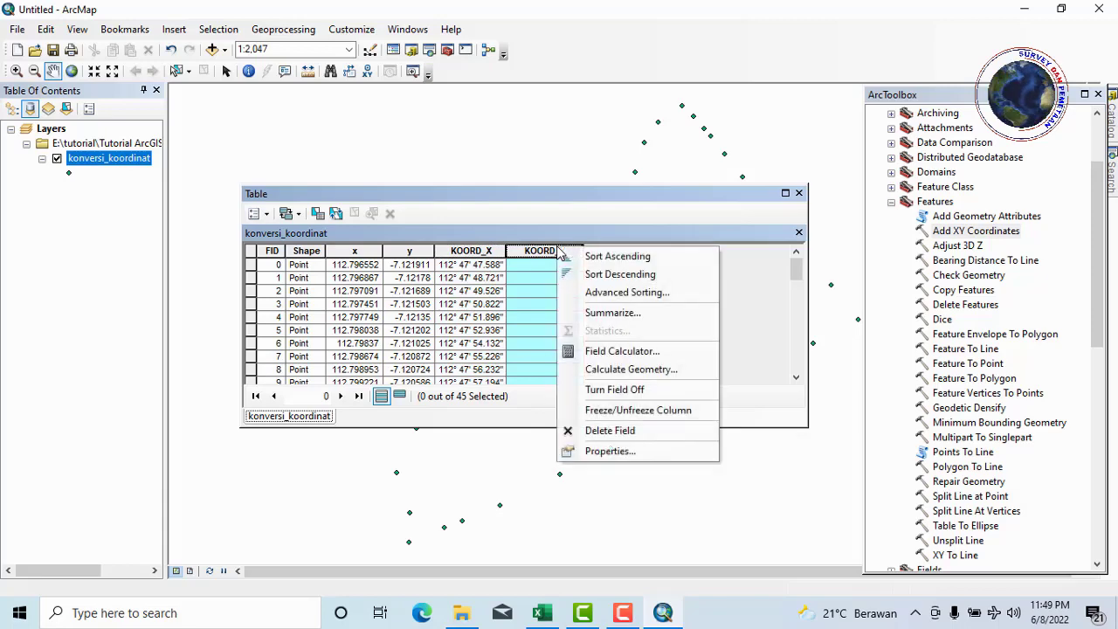
pyautogui.click(646, 371)
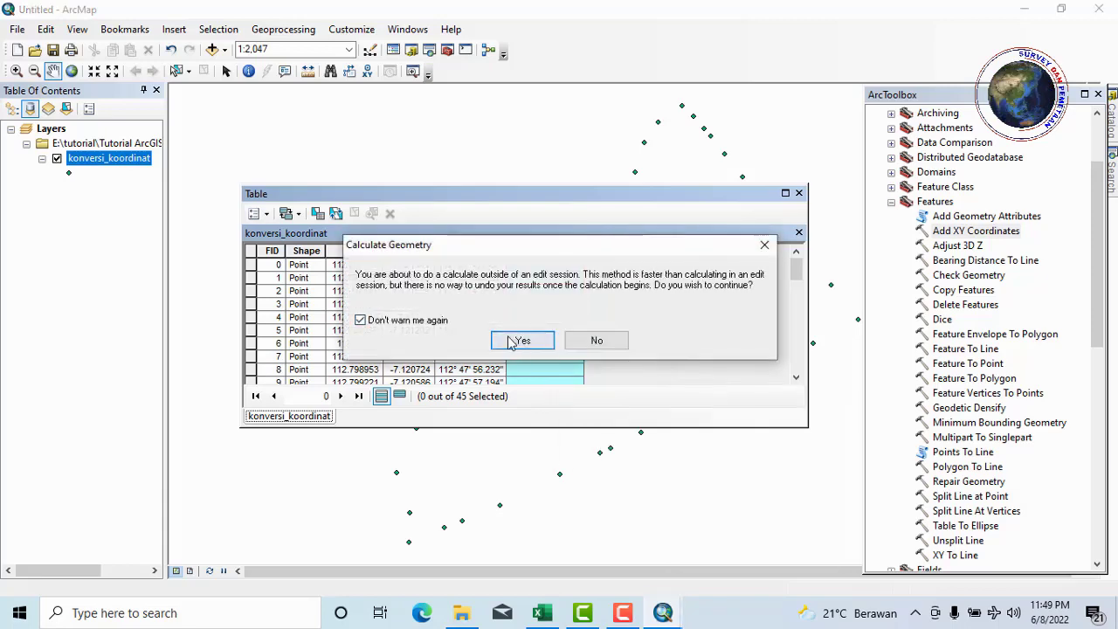
pyautogui.click(518, 341)
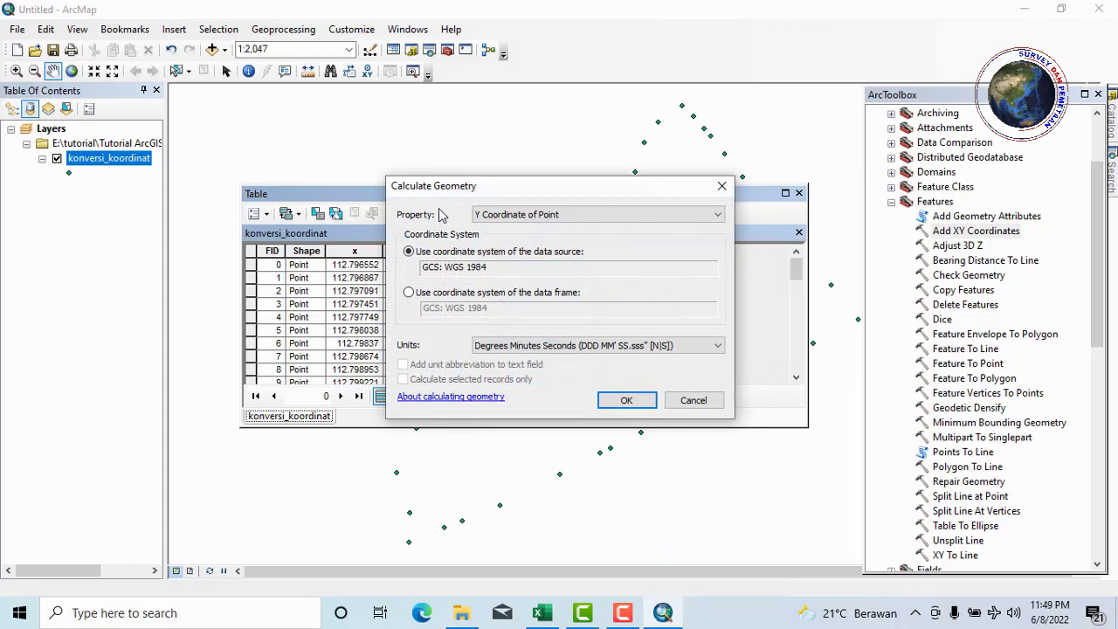
pyautogui.click(524, 215)
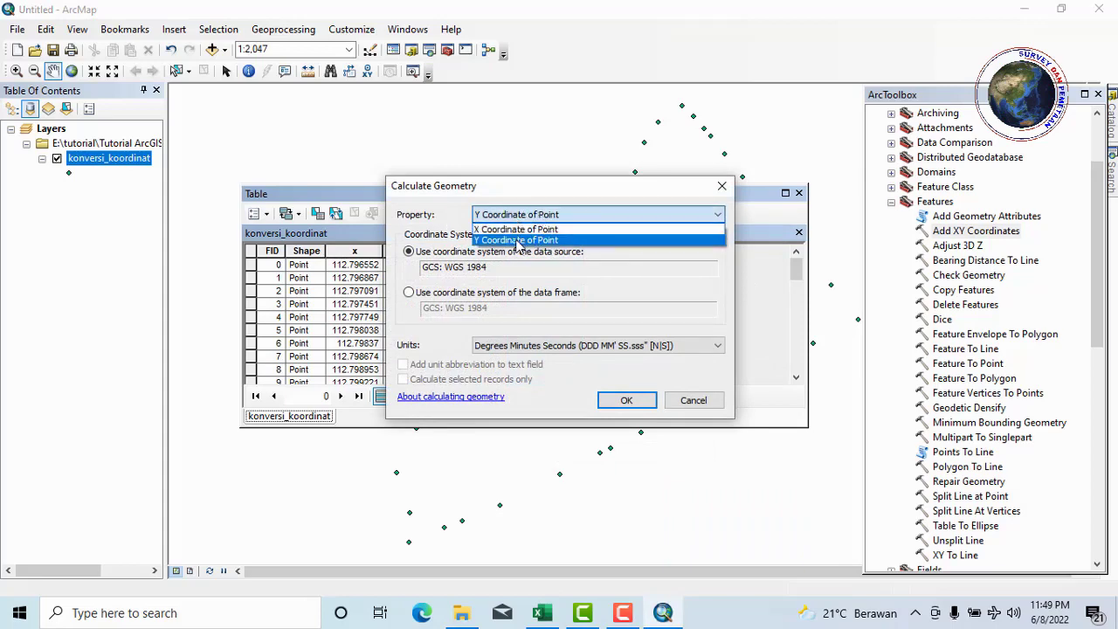
pyautogui.click(518, 240)
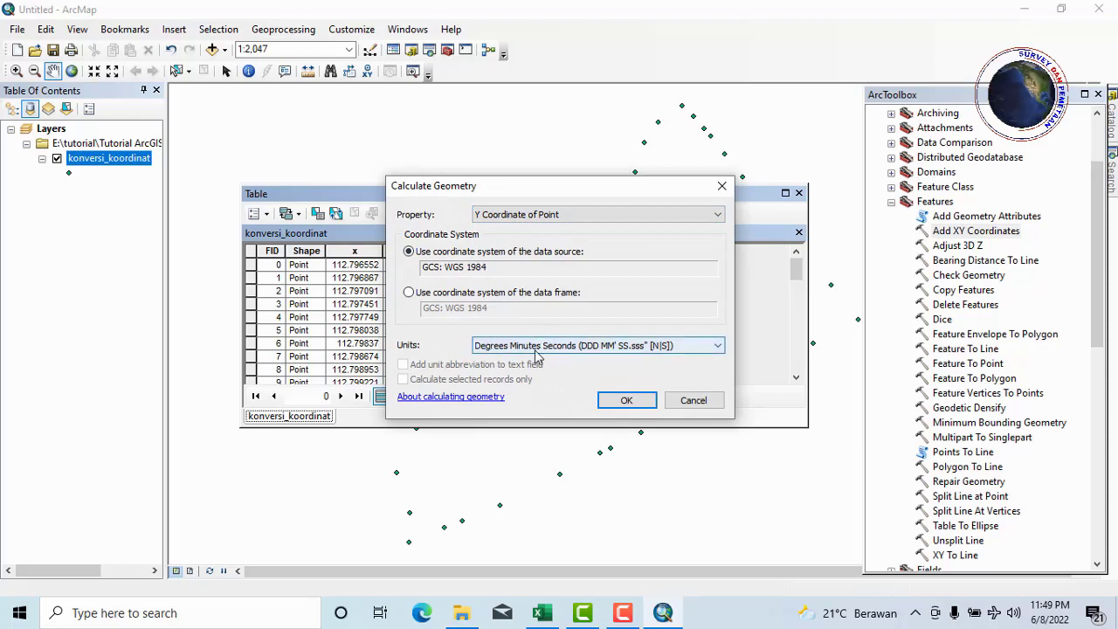
pyautogui.click(629, 401)
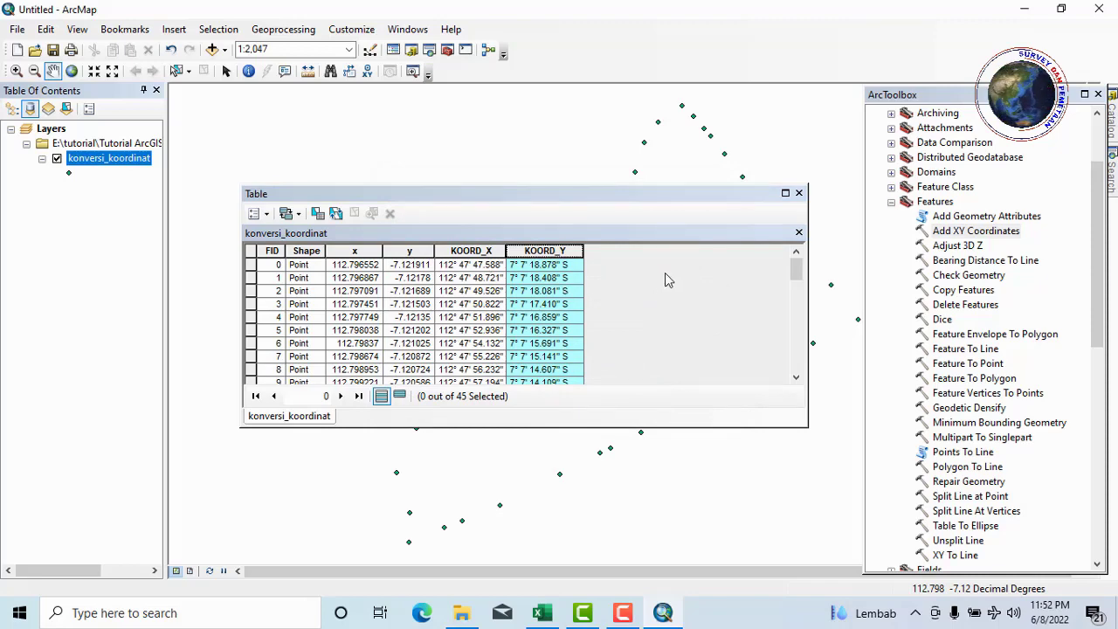
pyautogui.click(799, 194)
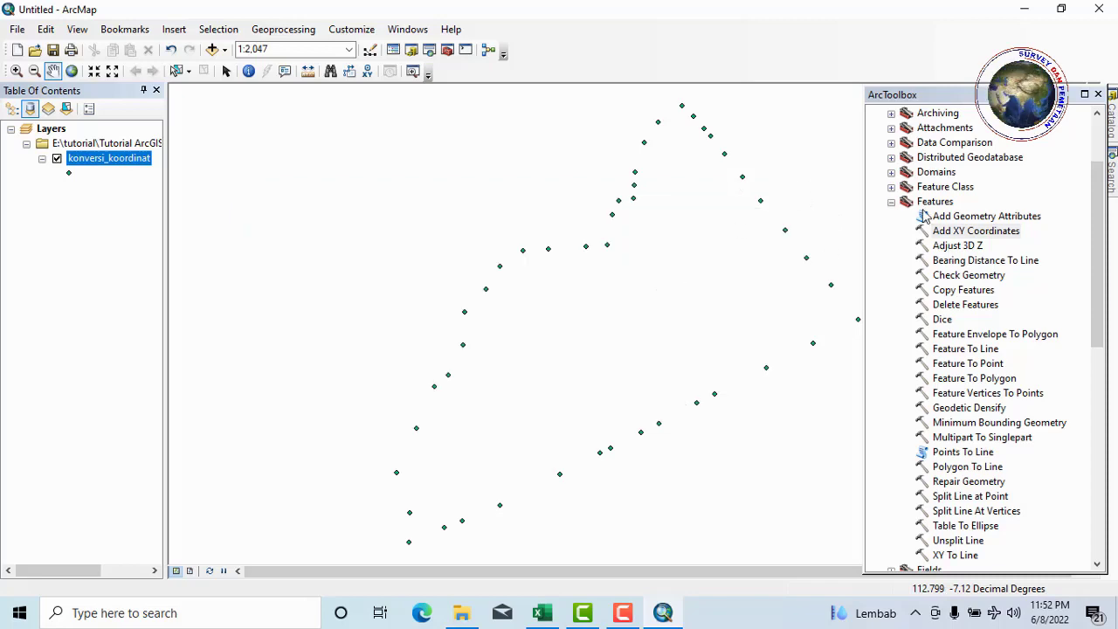
# - Collapse the Features toolset and open the Project tool from the Projections and Transformations toolset of Data Management Tools
pyautogui.click(891, 202)
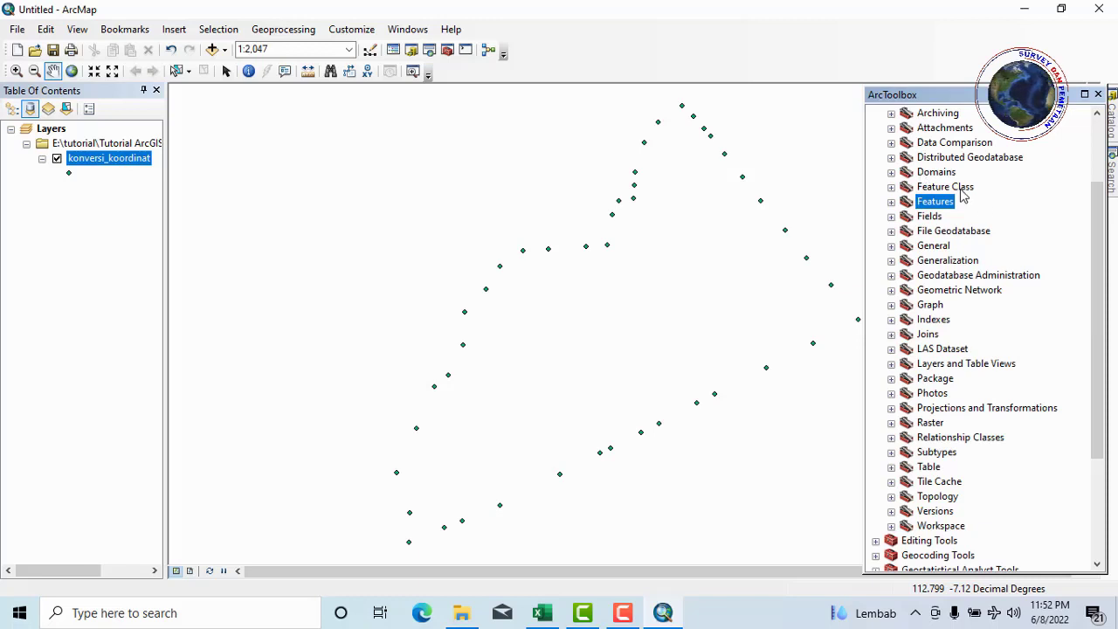
pyautogui.scroll(1, 963, 194)
pyautogui.click(876, 143)
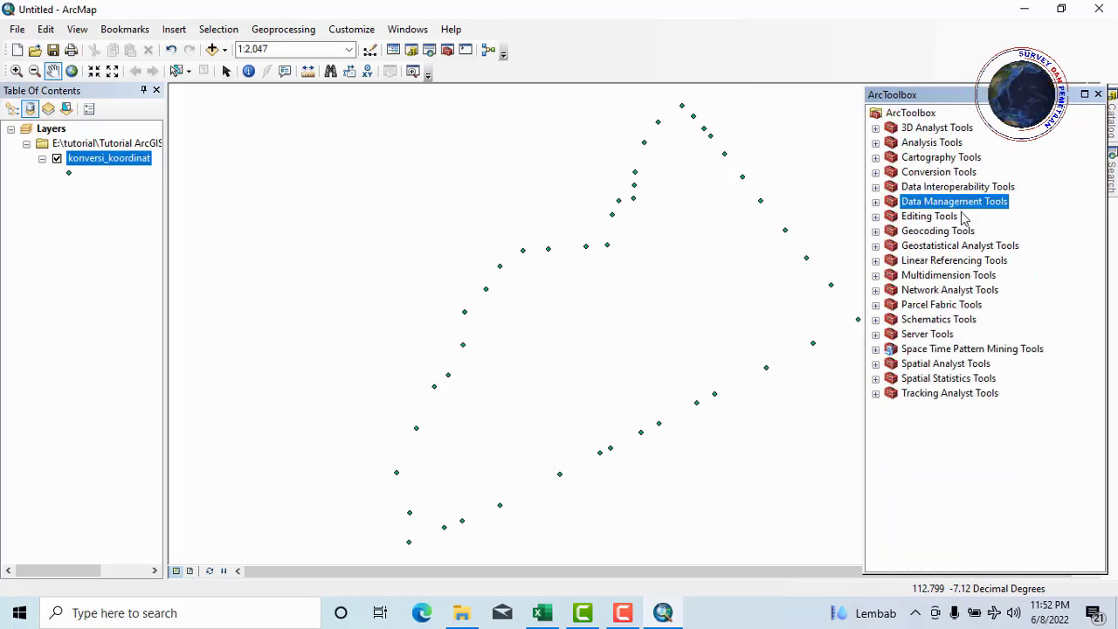
pyautogui.click(875, 201)
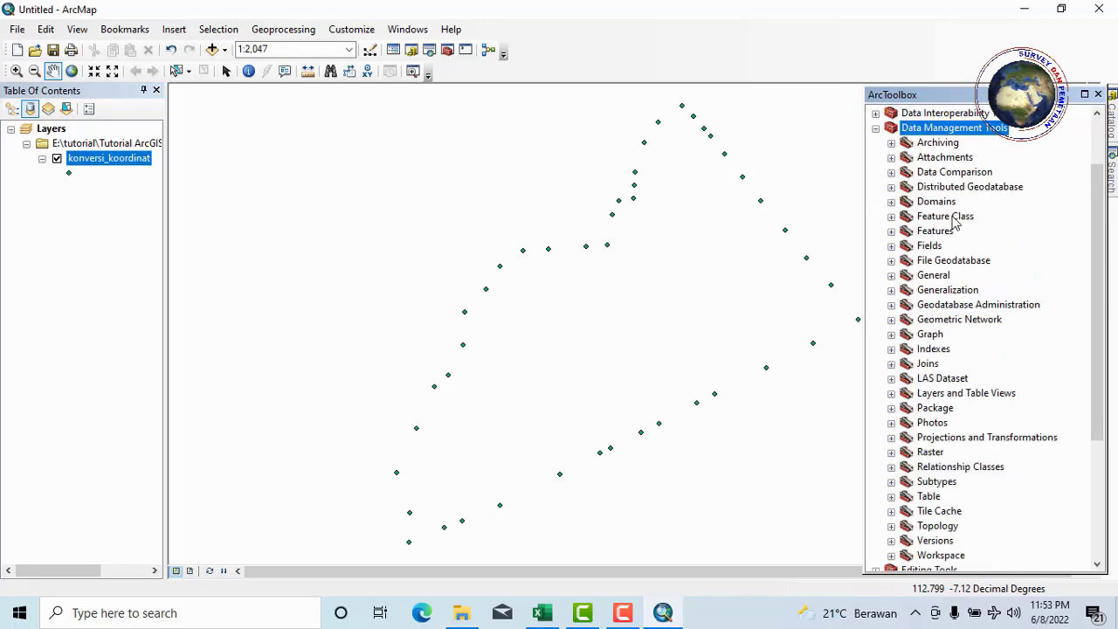
pyautogui.click(980, 441)
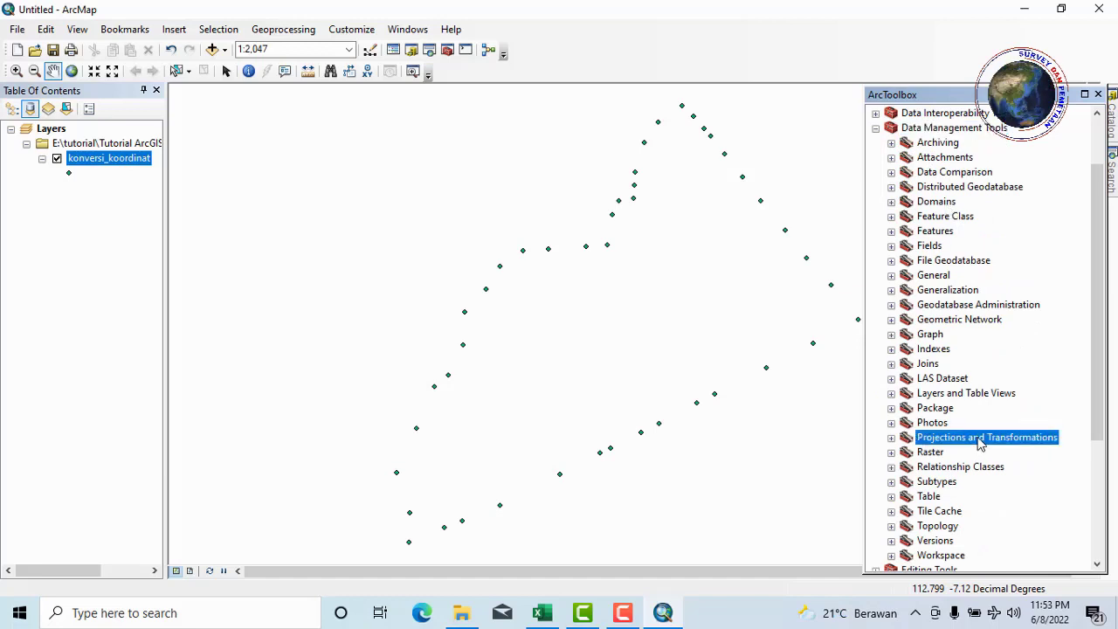
pyautogui.doubleClick(981, 443)
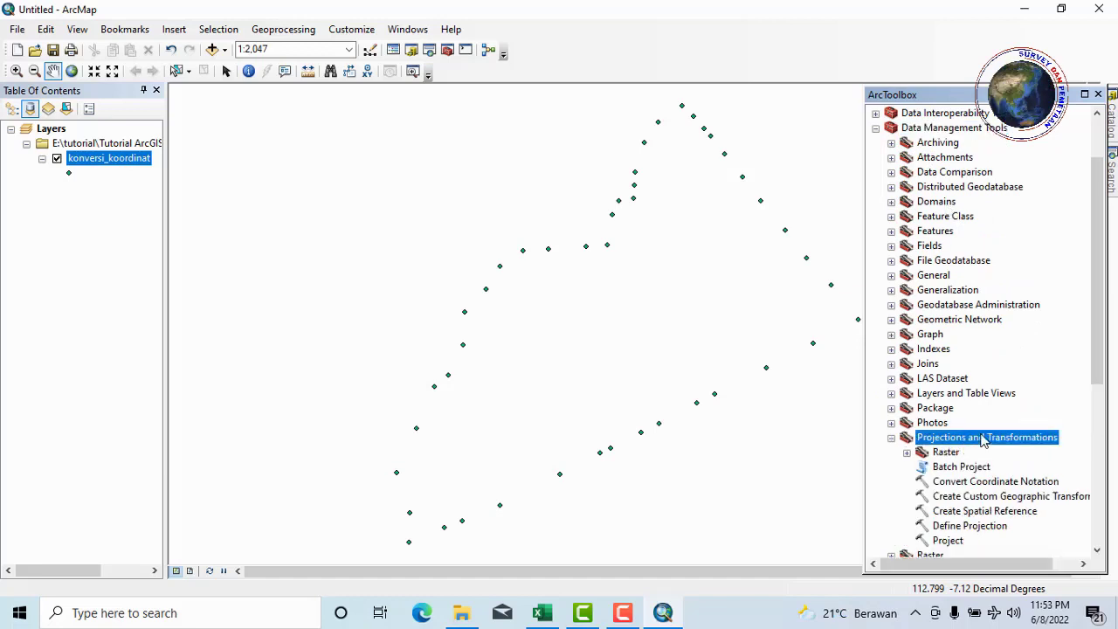
pyautogui.click(951, 541)
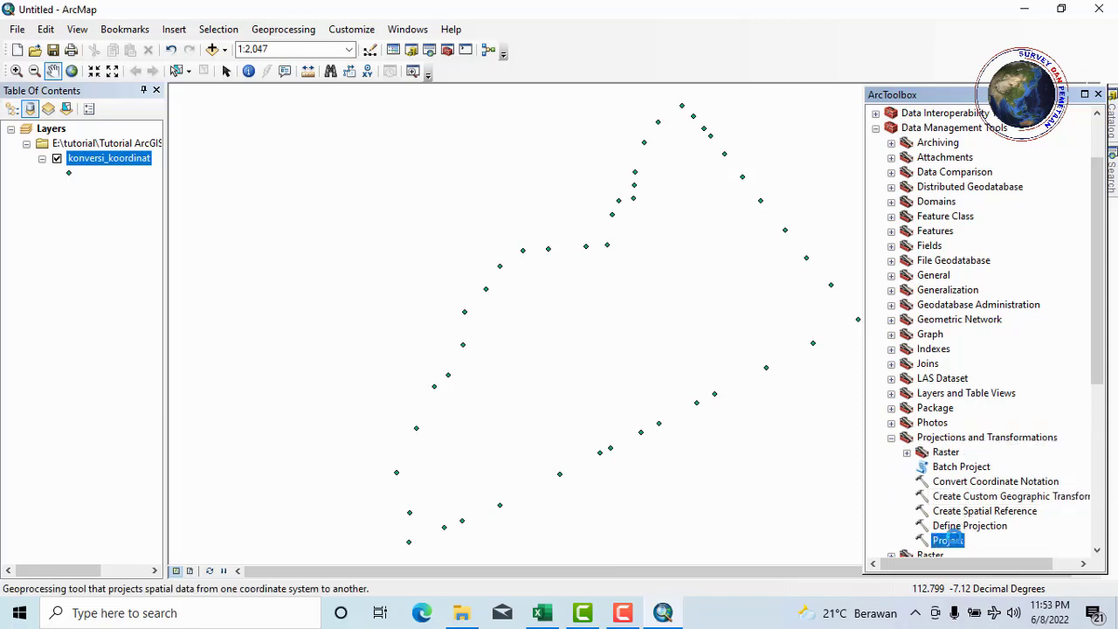
pyautogui.doubleClick(950, 541)
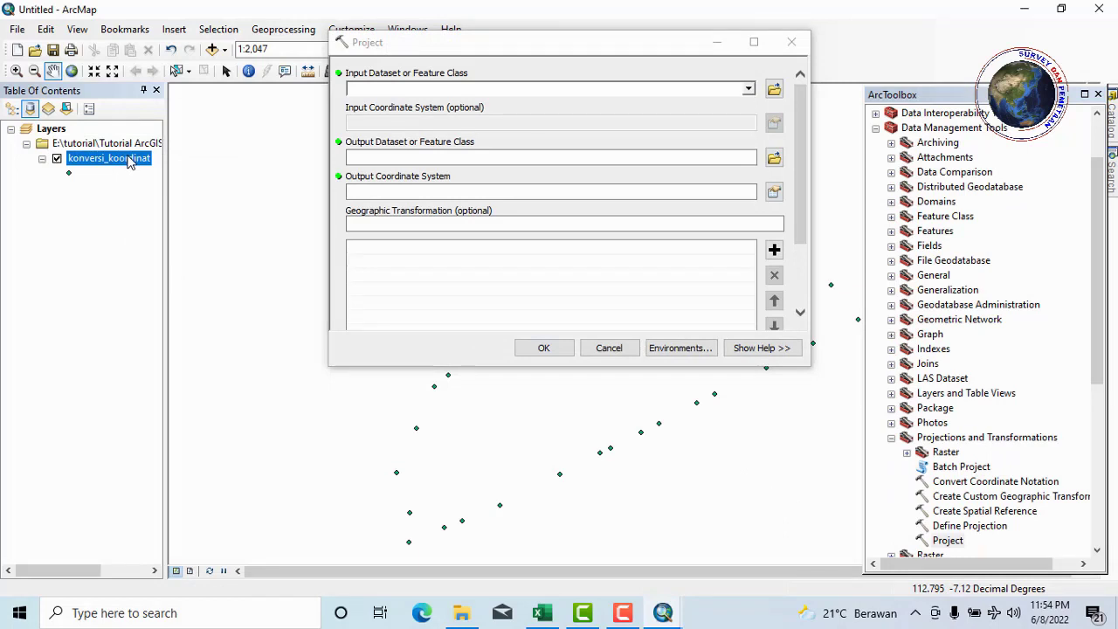
# - Set konversi_koordinat as the Project tool's input and save the output as KONVERSI KOORDINAT utm in the konversi koordinat folder
pyautogui.moveTo(129, 163); pyautogui.dragTo(413, 89)
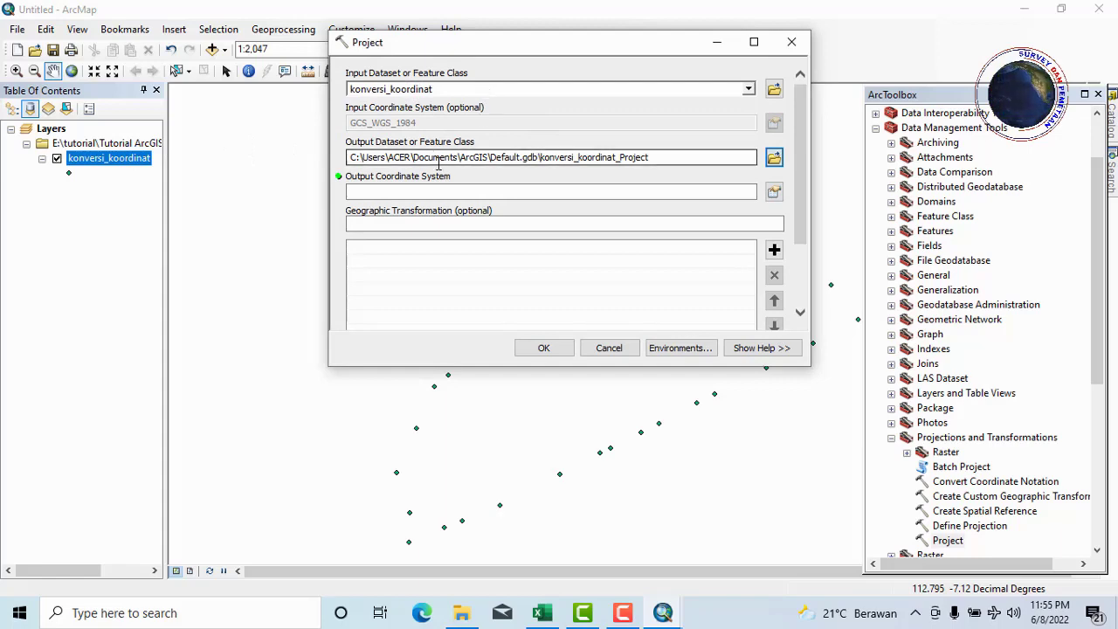
pyautogui.click(774, 158)
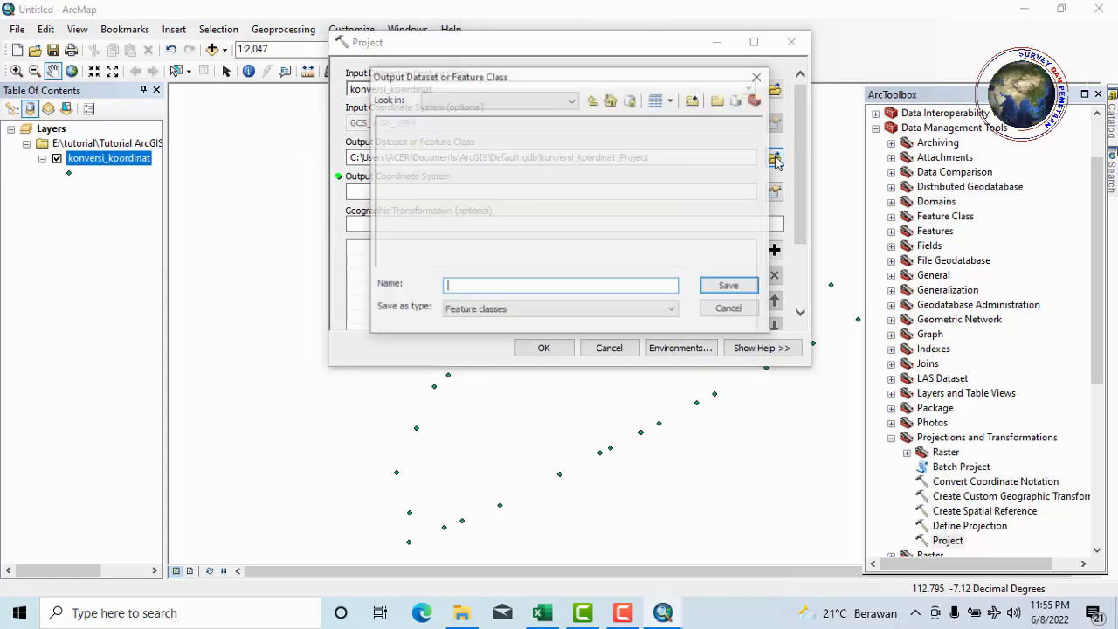
pyautogui.click(594, 101)
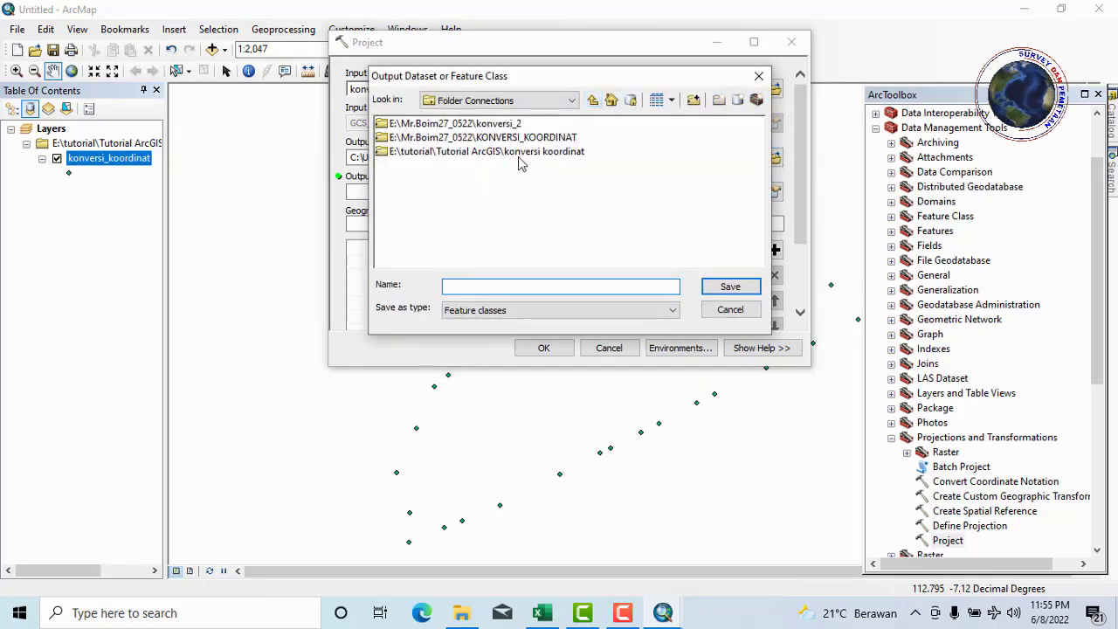
pyautogui.click(504, 153)
pyautogui.doubleClick(505, 153)
pyautogui.click(502, 284)
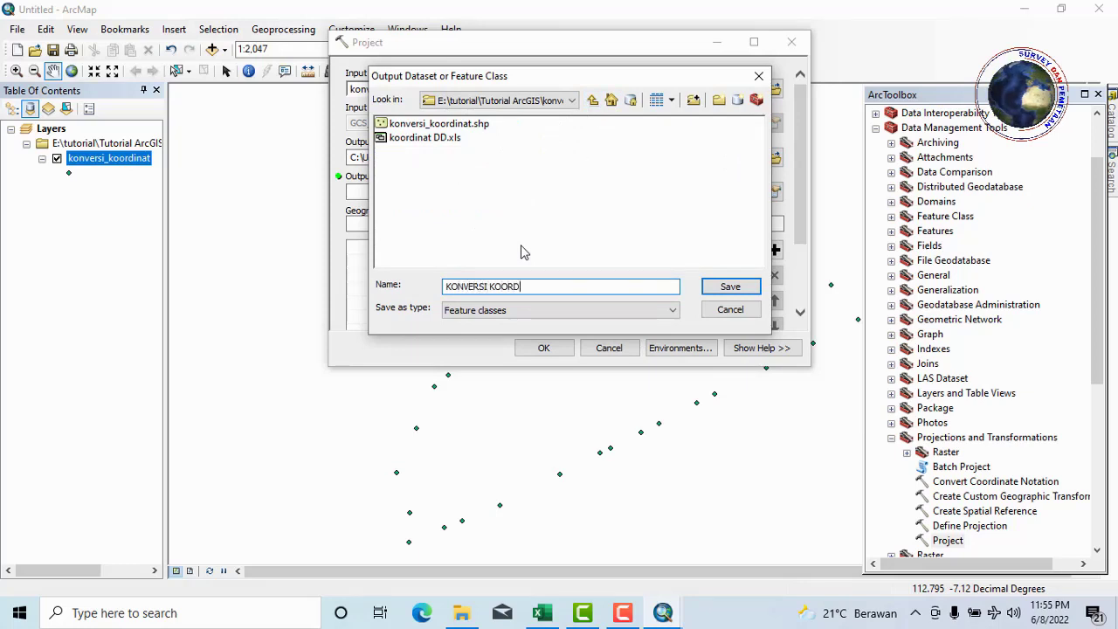
pyautogui.write('KONVERSI KOORDINAT utm')
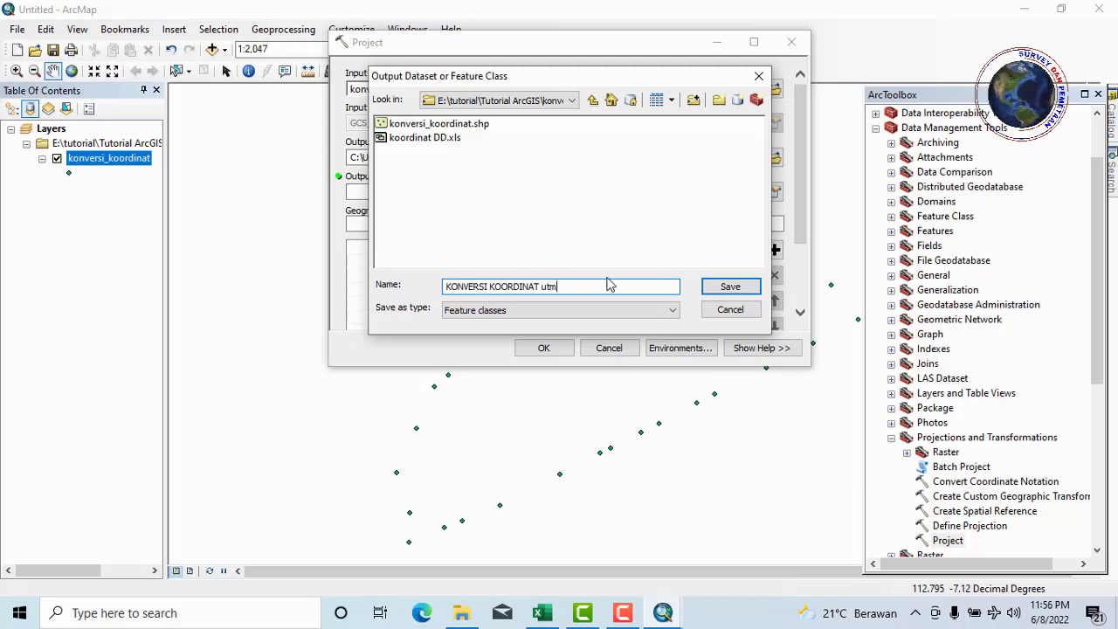
pyautogui.click(737, 288)
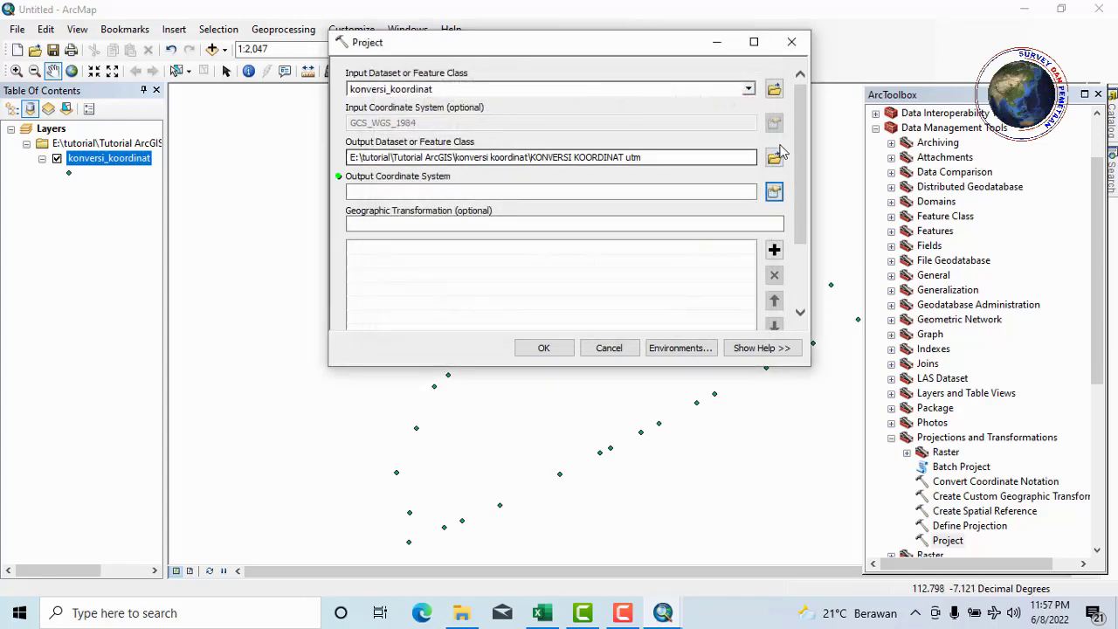
# - Browse the output coordinate system choices to the Southern Hemisphere folder under Projected Coordinate Systems, UTM, WGS 1984
pyautogui.click(381, 193)
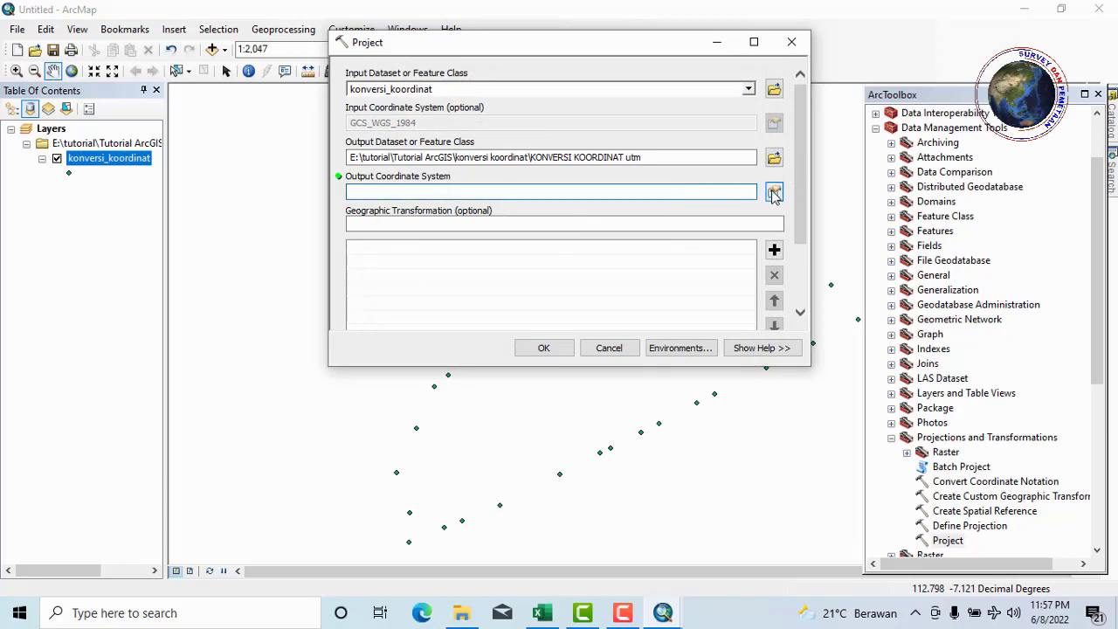
pyautogui.click(774, 192)
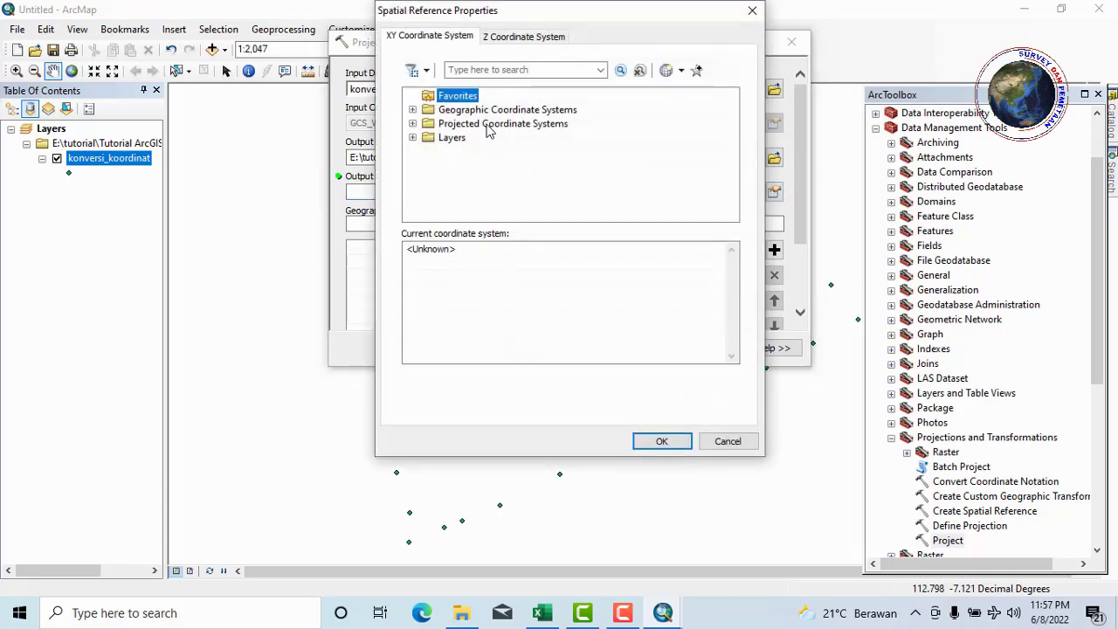
pyautogui.click(487, 125)
pyautogui.click(414, 124)
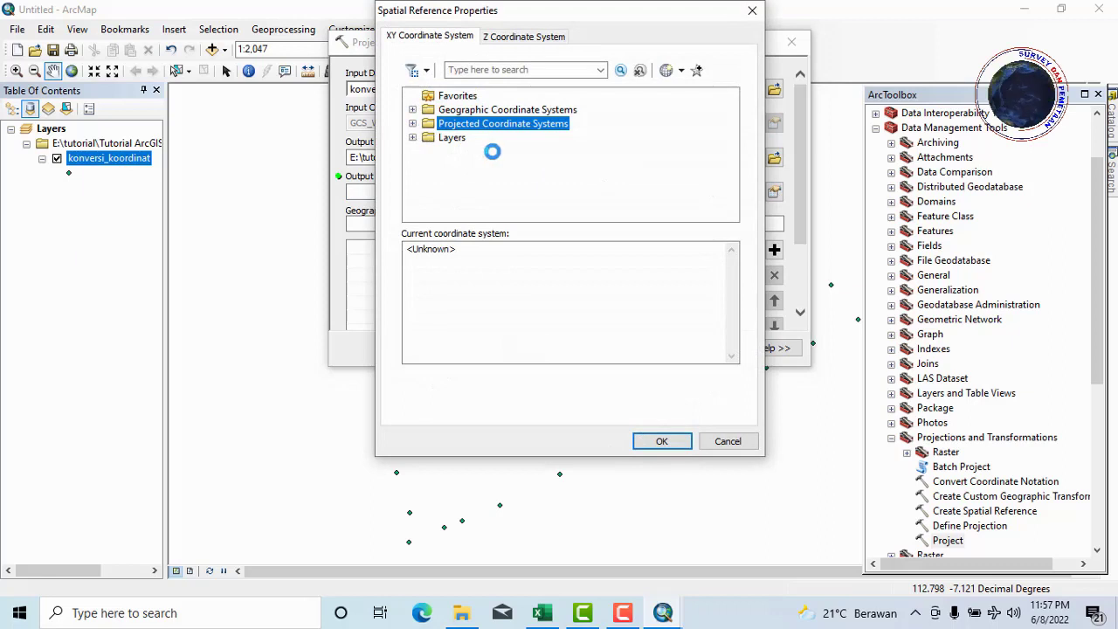
pyautogui.click(485, 165)
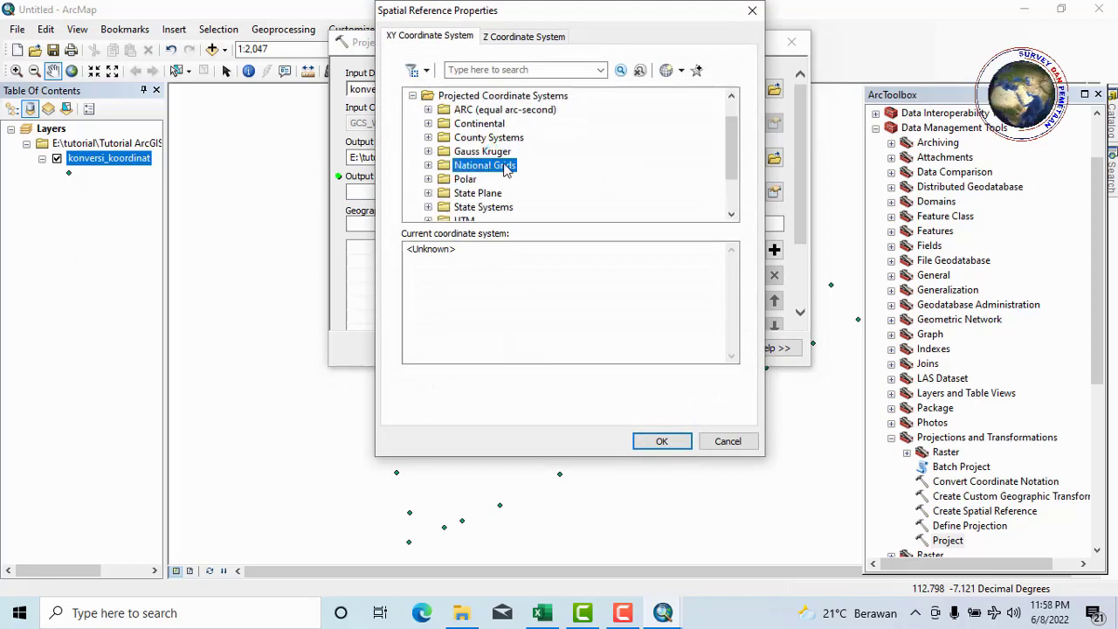
pyautogui.scroll(-2, 486, 179)
pyautogui.doubleClick(466, 166)
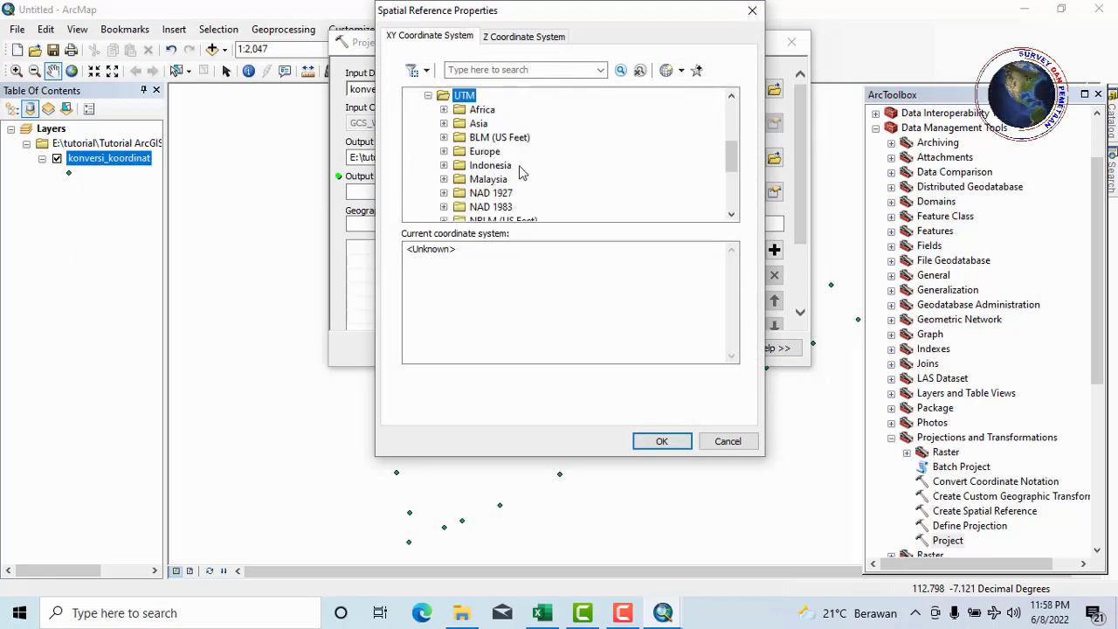
pyautogui.scroll(-2, 527, 174)
pyautogui.scroll(-2, 527, 174)
pyautogui.doubleClick(512, 166)
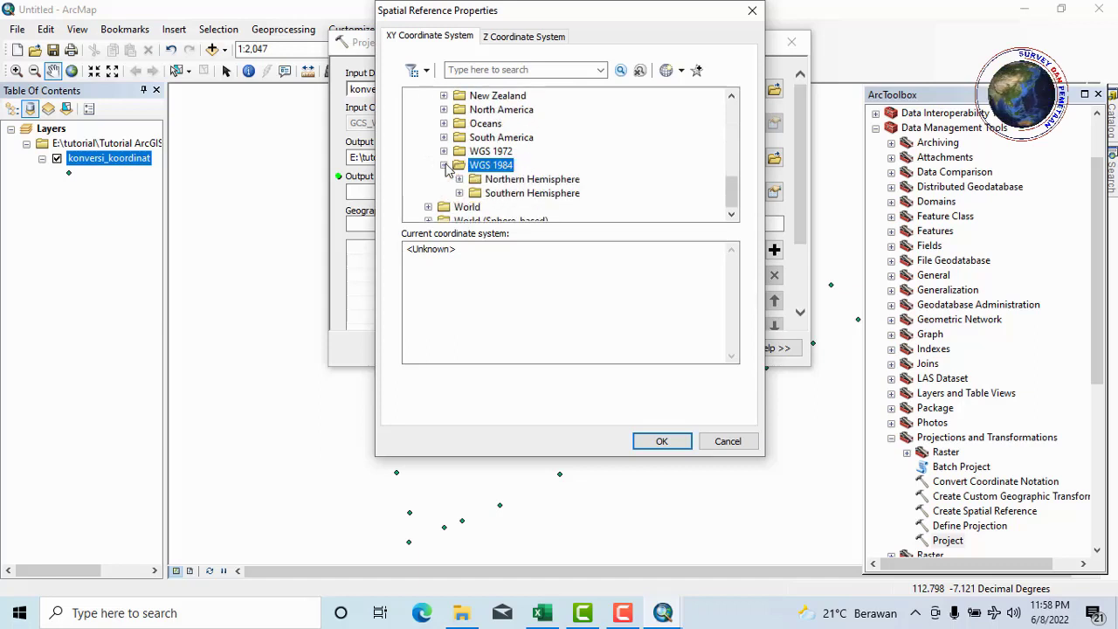
pyautogui.doubleClick(534, 193)
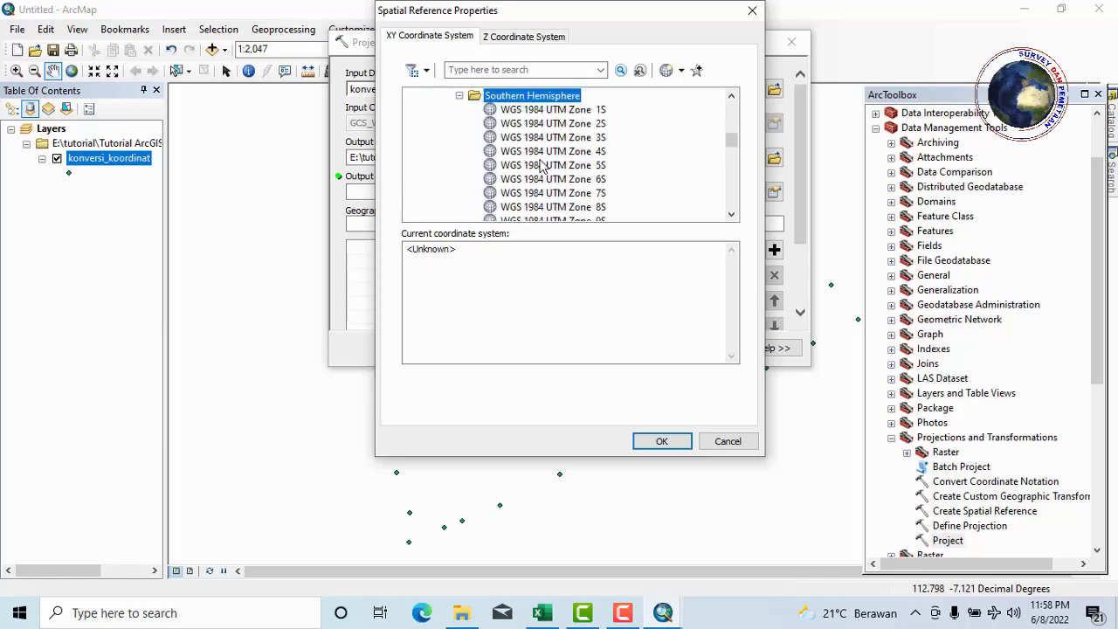
# - Choose WGS 1984 UTM Zone 49S as the output coordinate system and run the Project tool
pyautogui.scroll(-3, 612, 147)
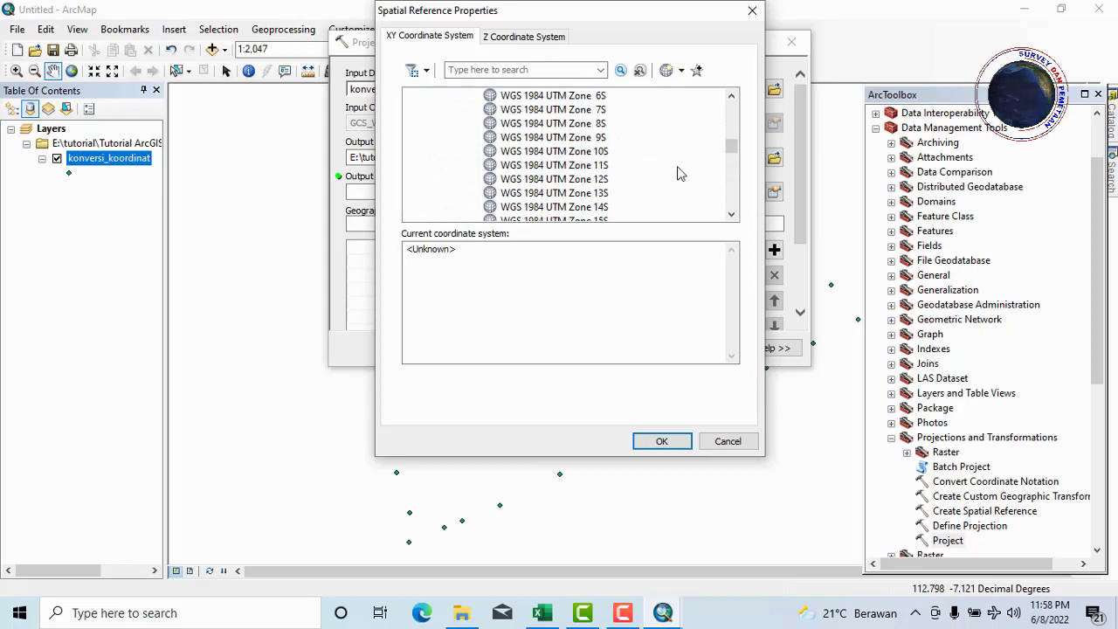
pyautogui.scroll(-3, 636, 175)
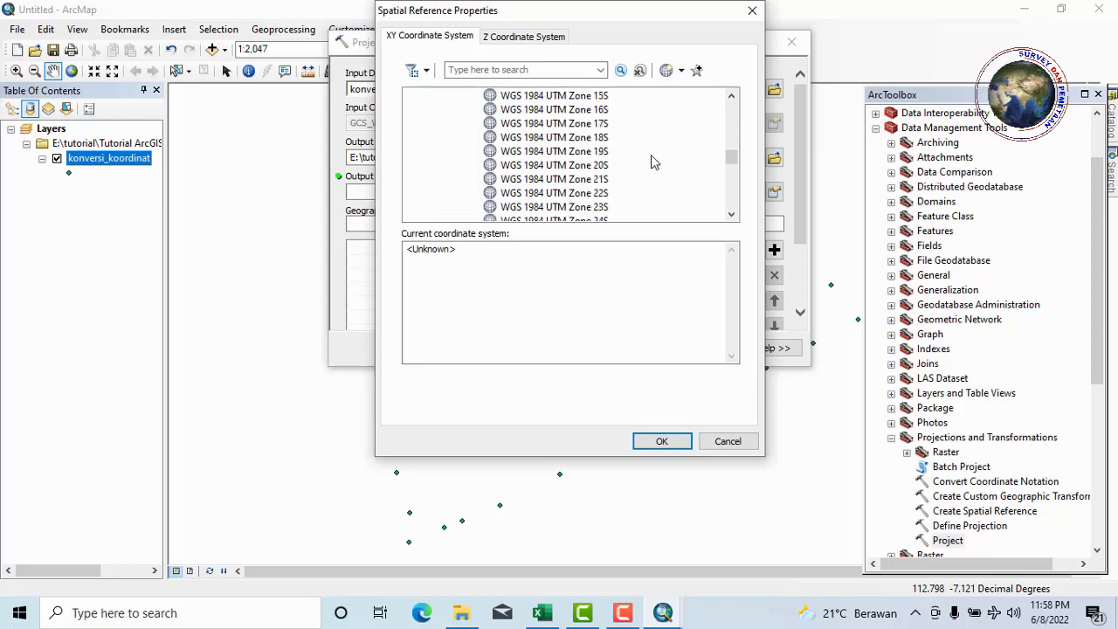
pyautogui.scroll(-5, 638, 165)
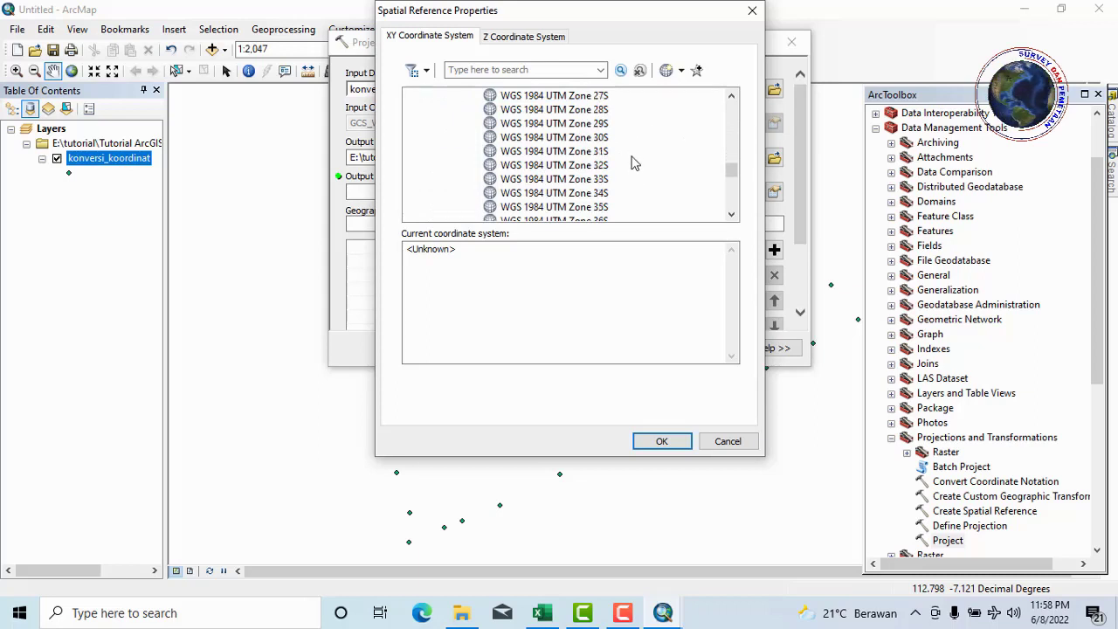
pyautogui.scroll(-2, 636, 171)
pyautogui.scroll(-5, 616, 179)
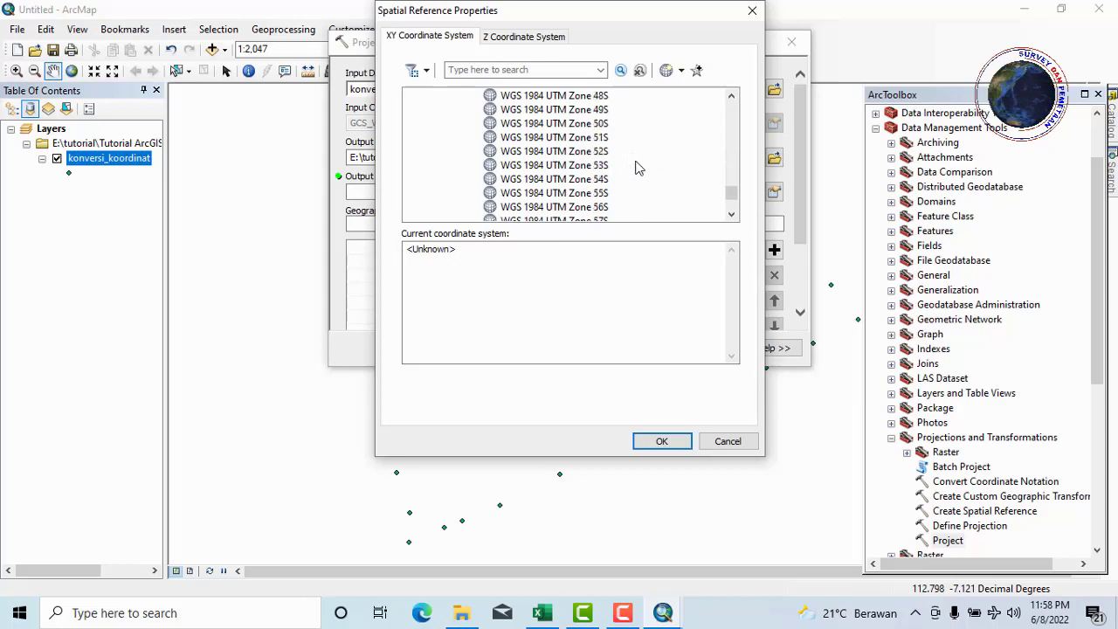
pyautogui.scroll(3, 625, 157)
pyautogui.click(605, 153)
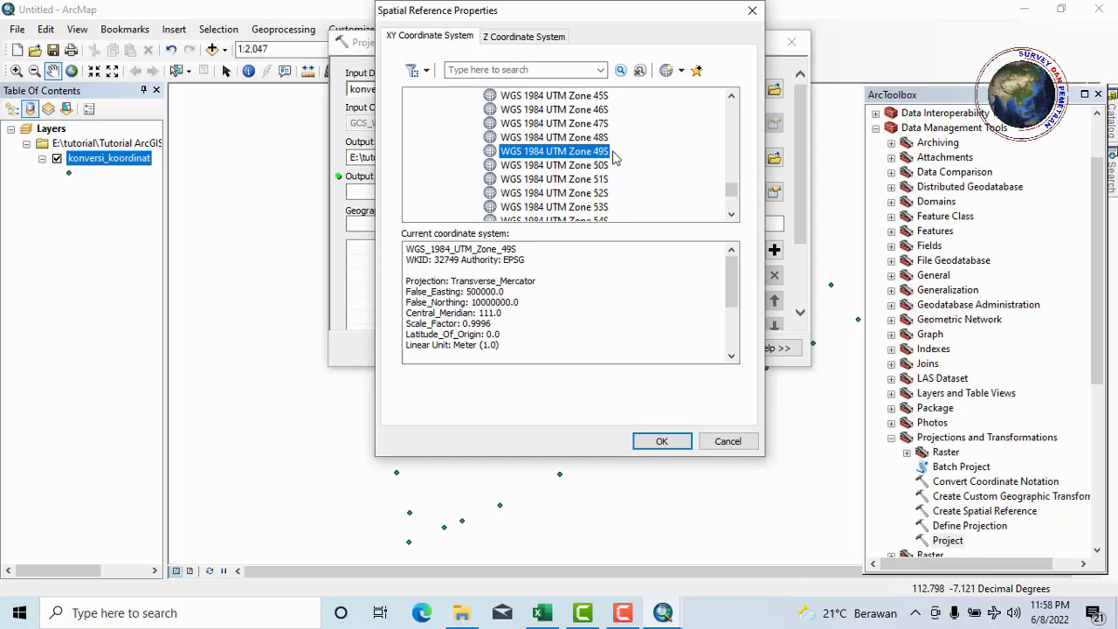
pyautogui.click(662, 441)
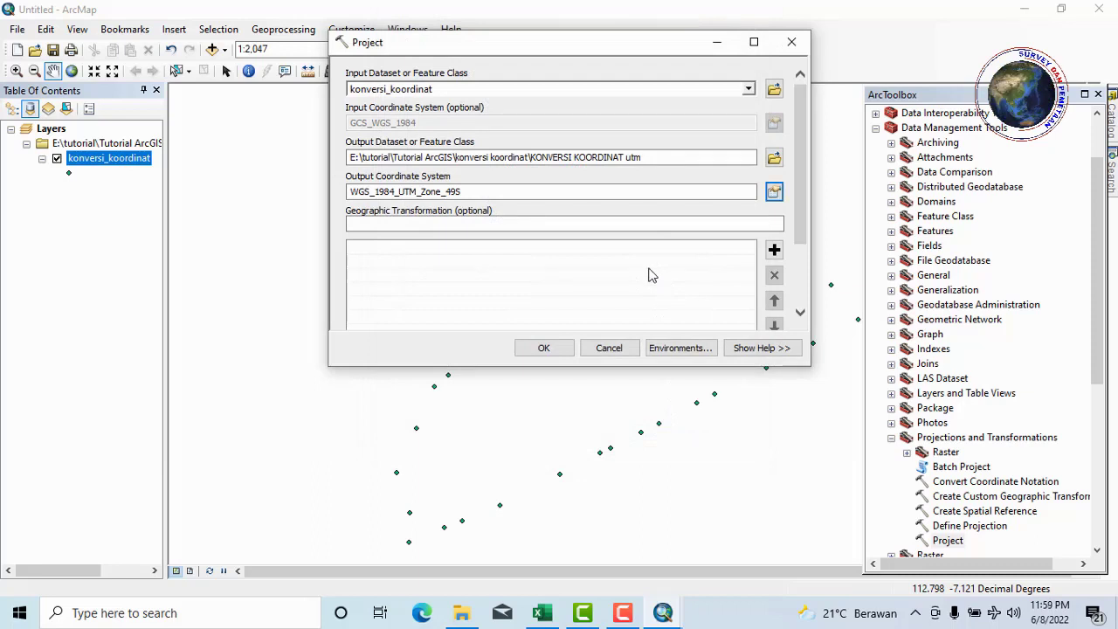
pyautogui.click(543, 347)
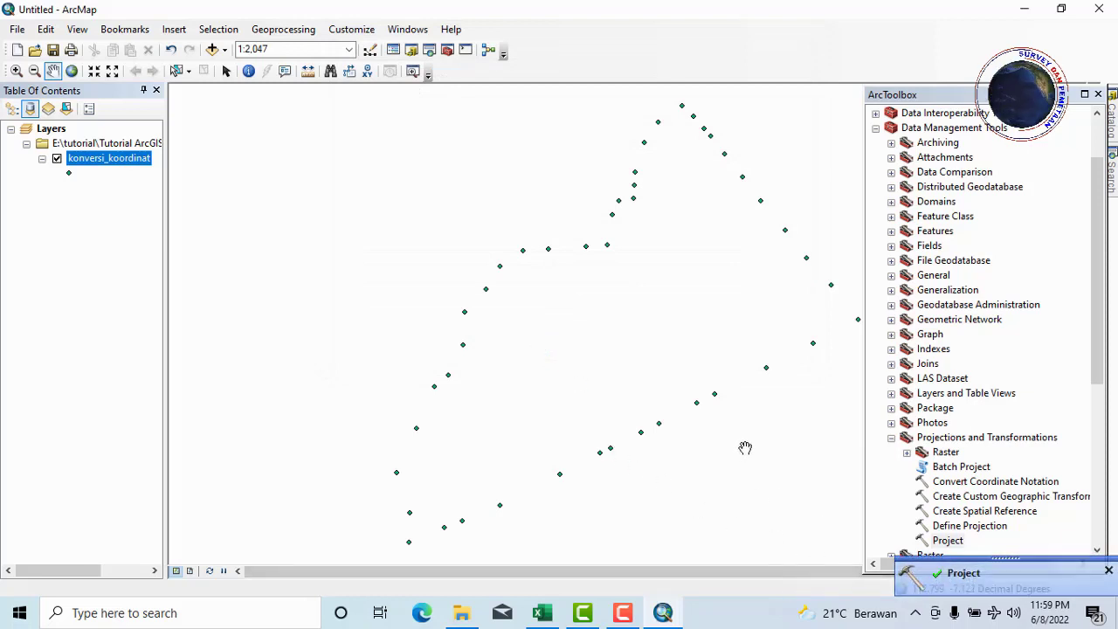
pyautogui.click(760, 621)
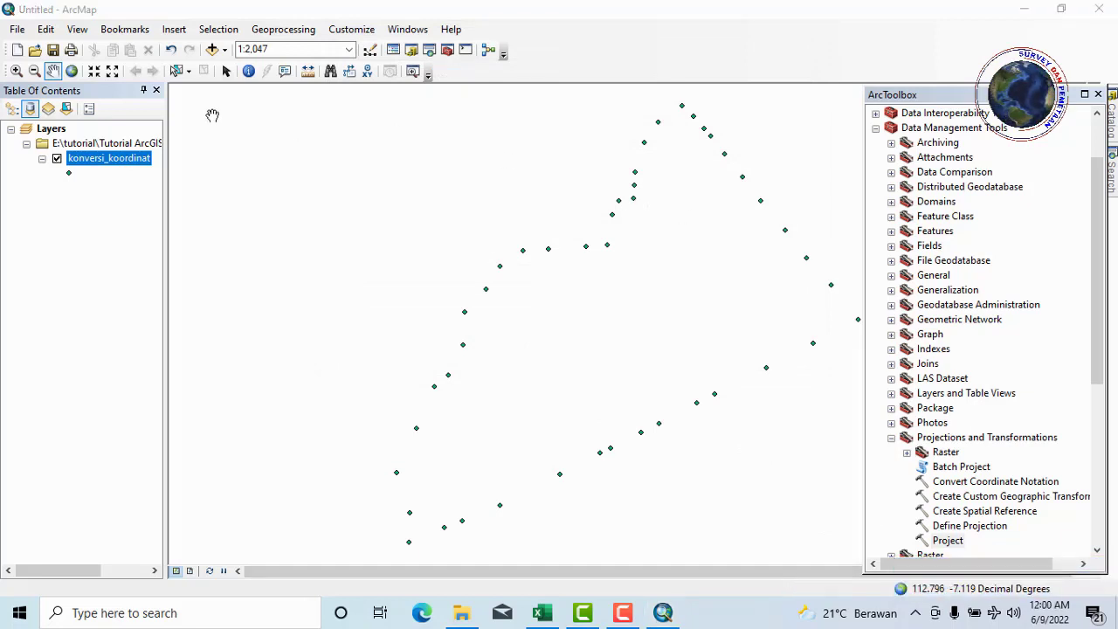
# - Add KONVERSI KOORDINAT utm.shp from the konversi koordinat folder to the map and hide the konversi_koordinat layer
pyautogui.click(213, 50)
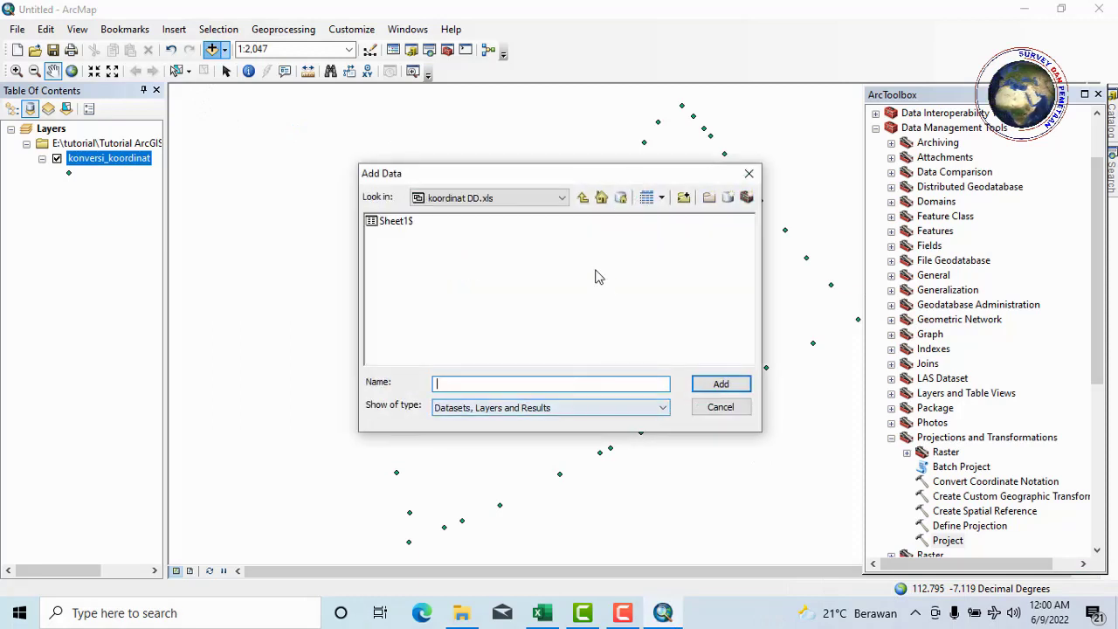
pyautogui.click(583, 197)
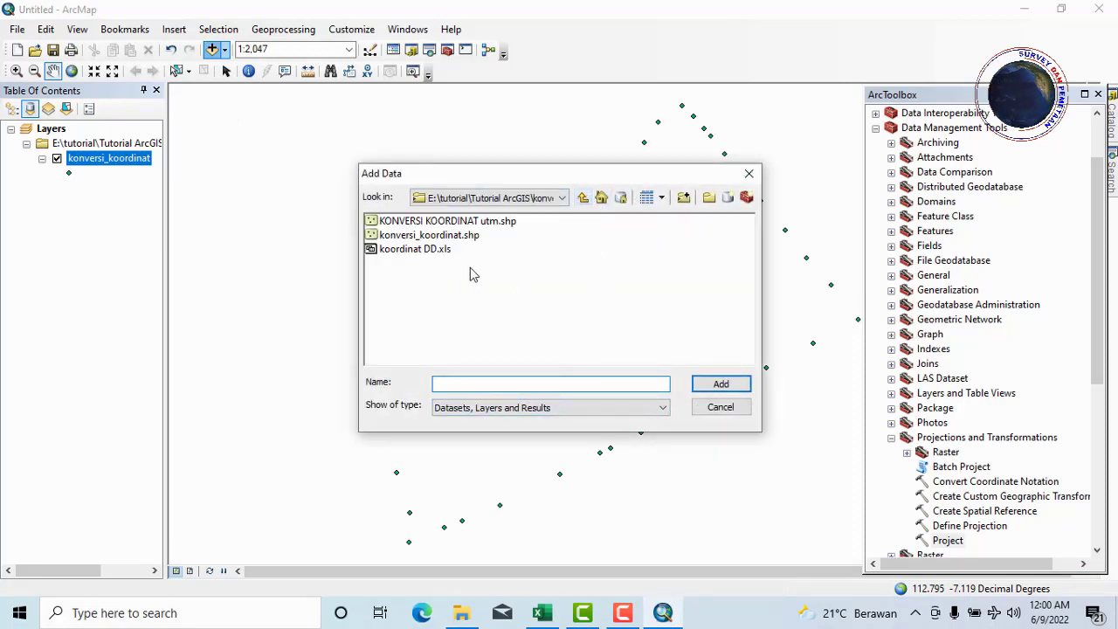
pyautogui.click(485, 223)
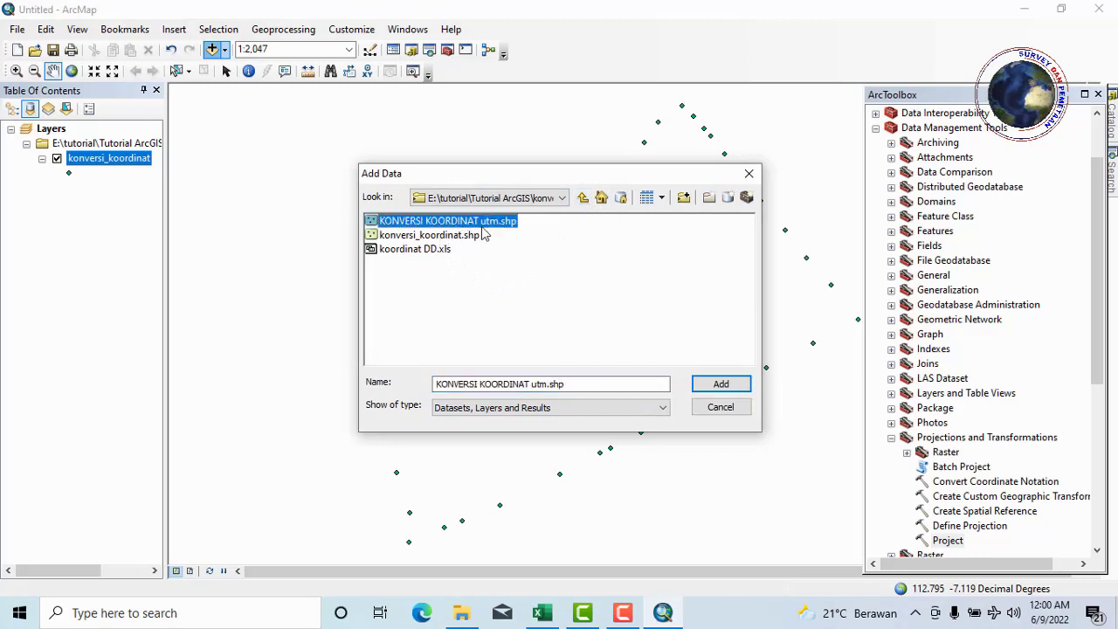
pyautogui.click(718, 384)
pyautogui.click(56, 188)
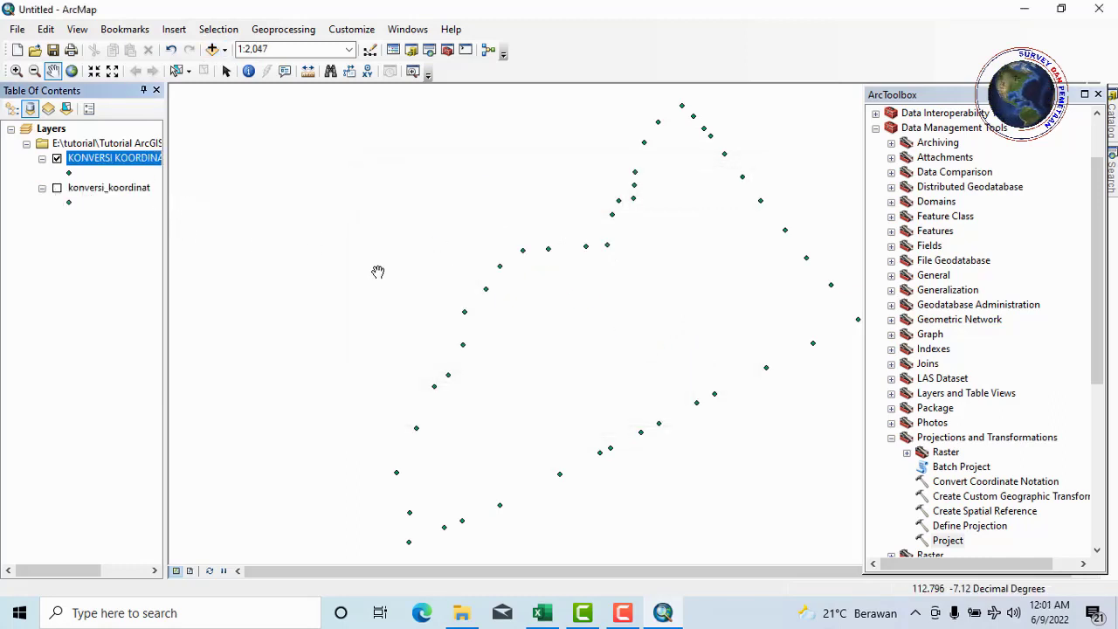
# - Open the attribute table of the KONVERSI KOORDINAT utm layer and narrow the KOORD_X and KOORD_Y columns
pyautogui.rightClick(118, 161)
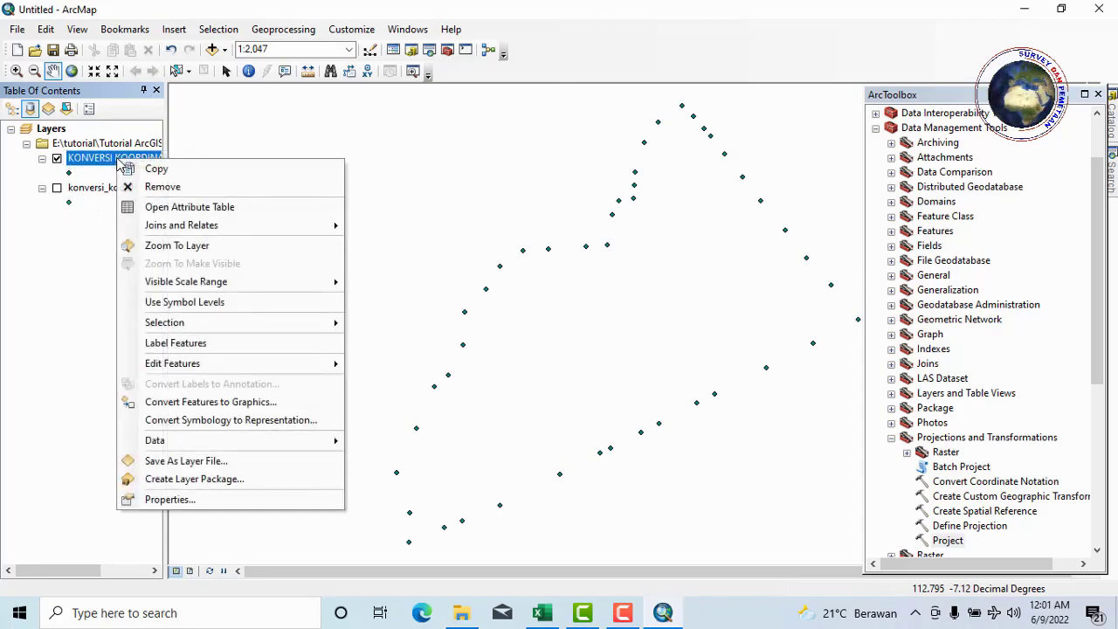
pyautogui.click(242, 215)
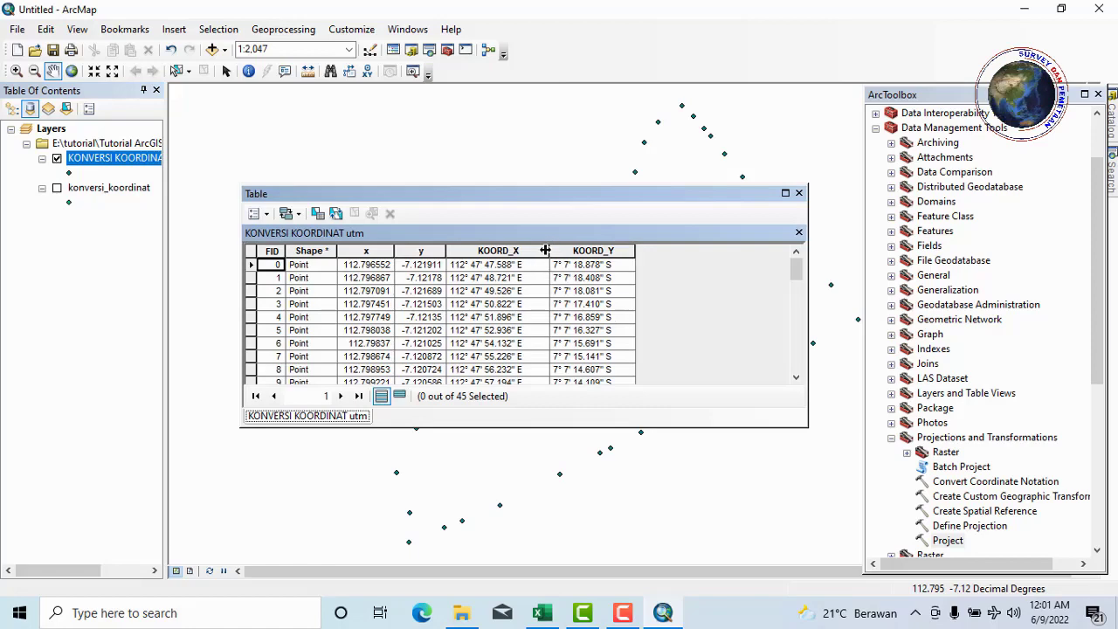
pyautogui.moveTo(547, 251); pyautogui.dragTo(541, 252)
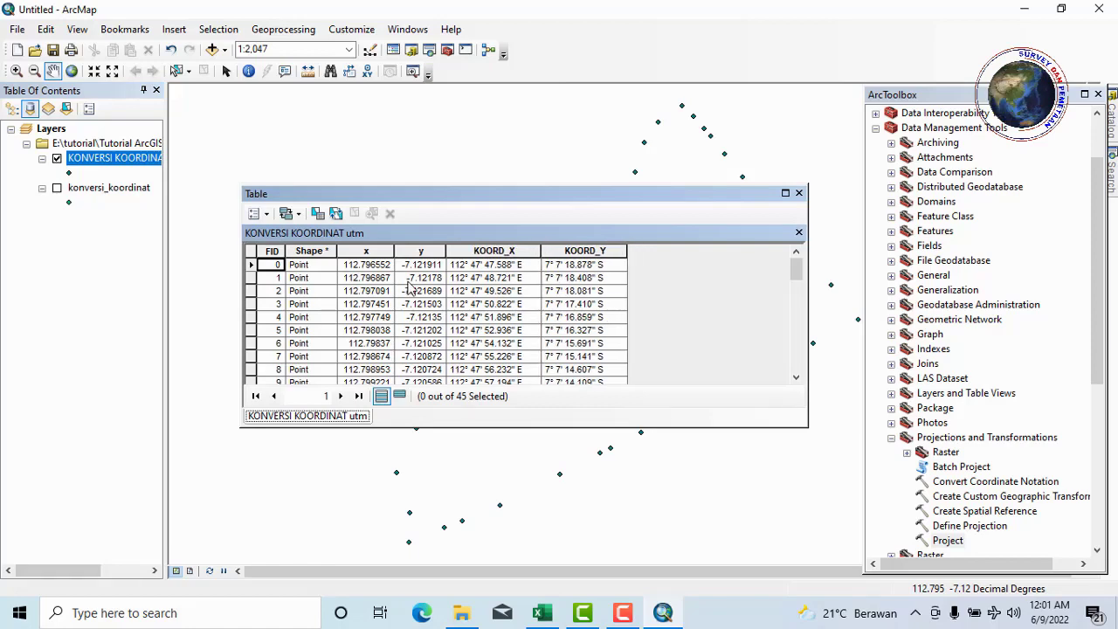
pyautogui.moveTo(627, 251); pyautogui.dragTo(619, 251)
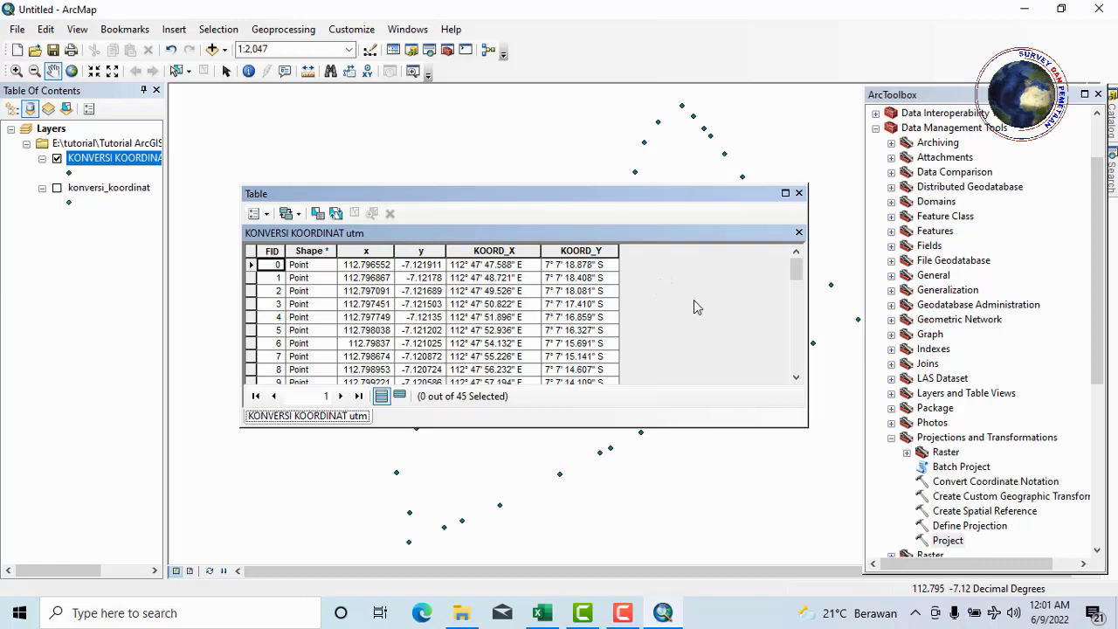
# - Add a Text field named X_UTM with length 50 to the KONVERSI KOORDINAT utm table and narrow its column
pyautogui.click(259, 214)
pyautogui.click(302, 312)
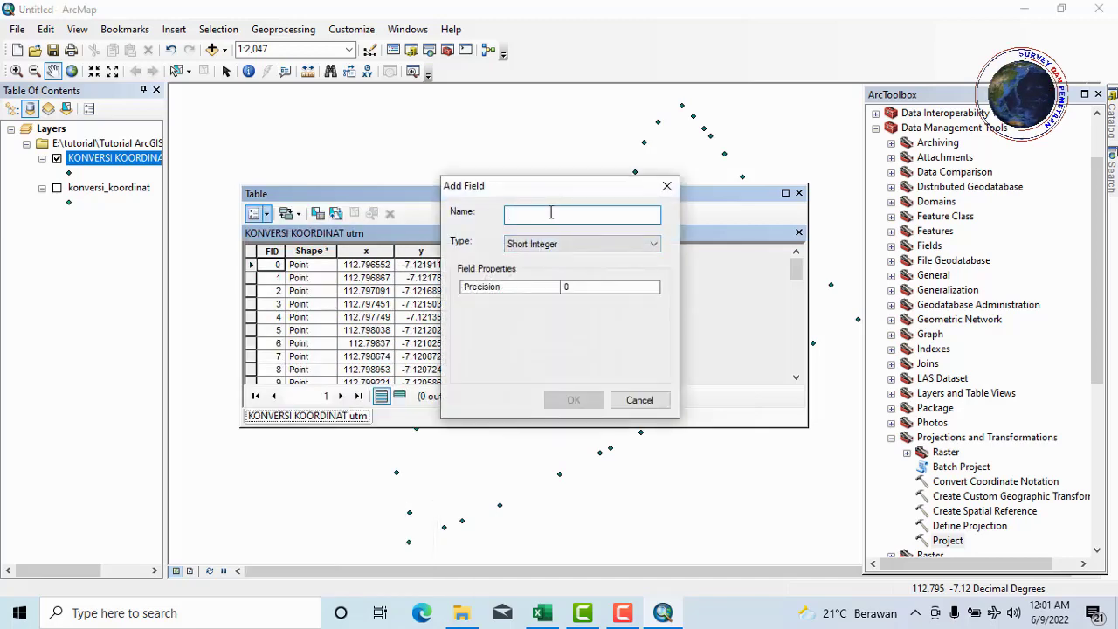
pyautogui.write('X_UTM')
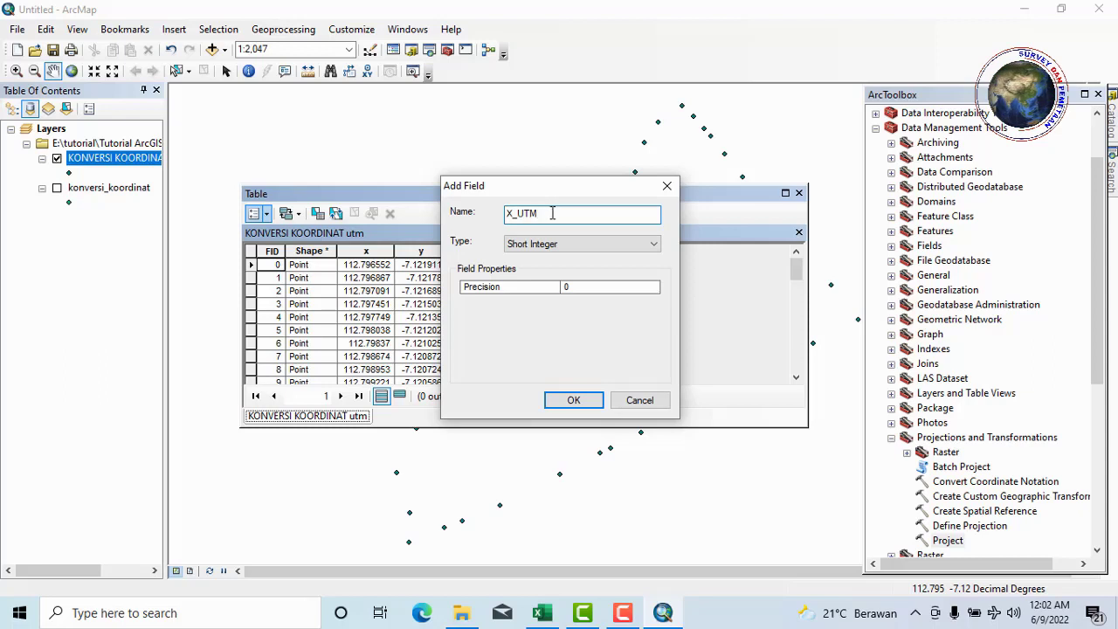
pyautogui.click(588, 243)
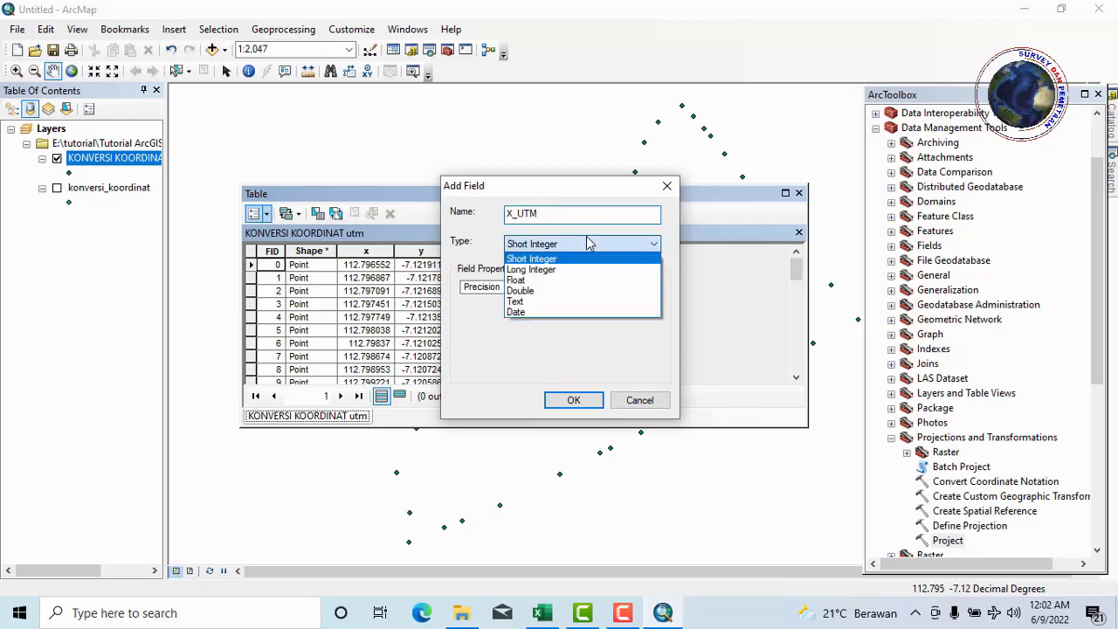
pyautogui.click(576, 301)
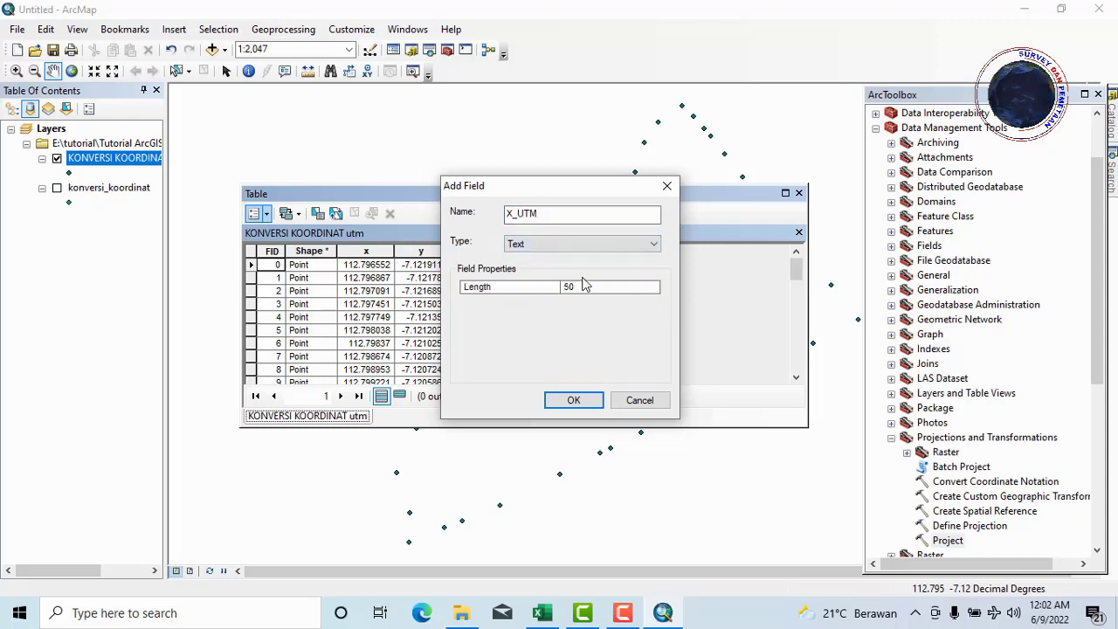
pyautogui.click(575, 402)
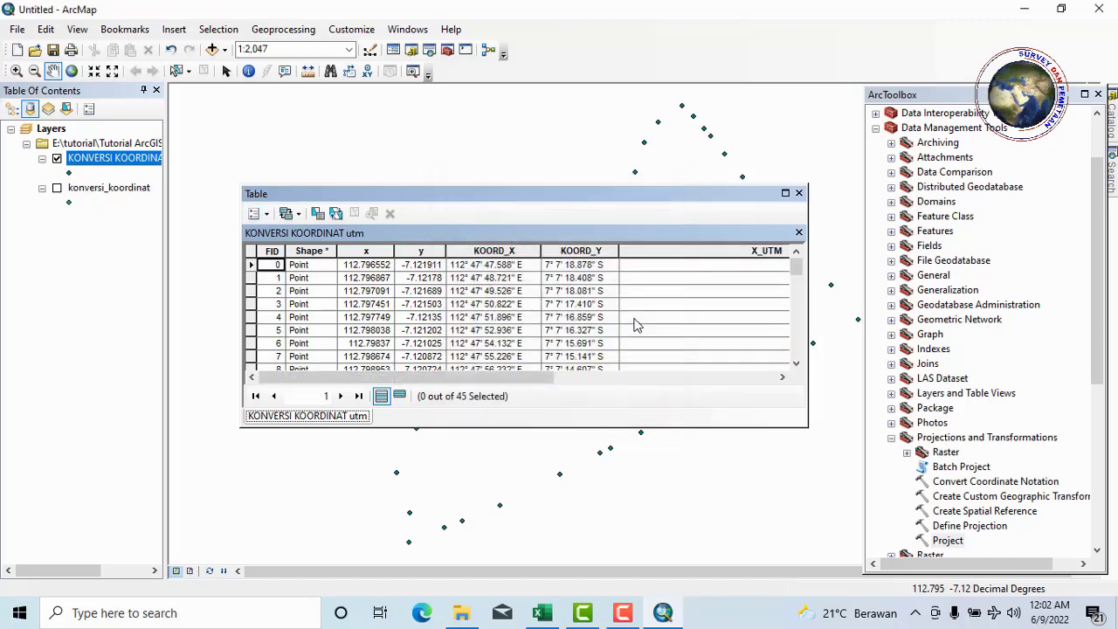
pyautogui.moveTo(519, 378); pyautogui.dragTo(642, 378)
pyautogui.moveTo(612, 381); pyautogui.dragTo(689, 387)
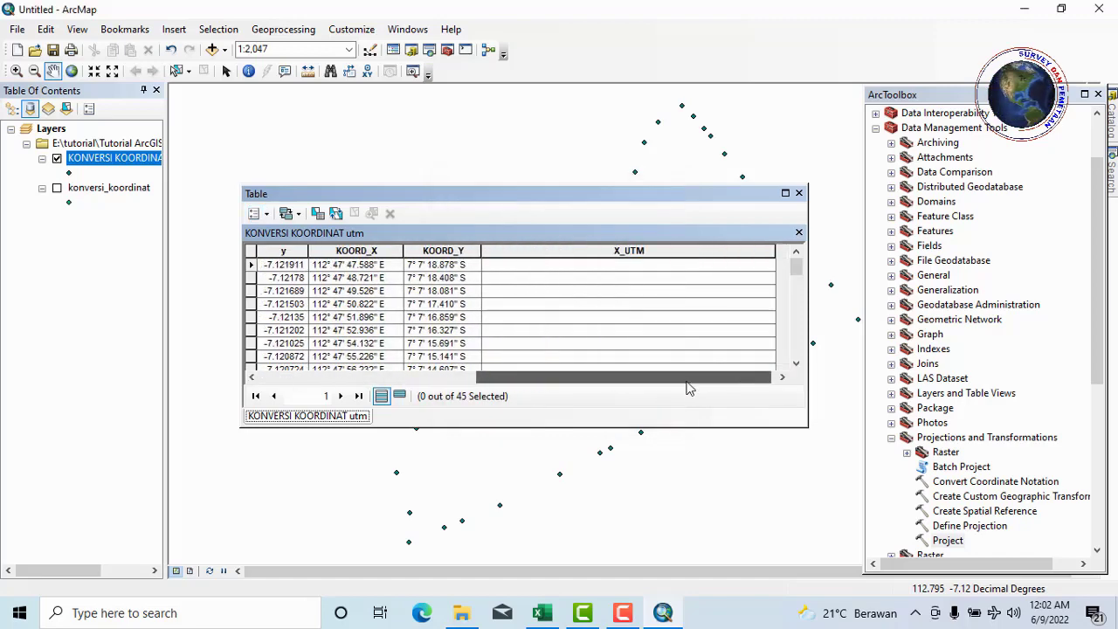
pyautogui.moveTo(771, 254); pyautogui.dragTo(551, 332)
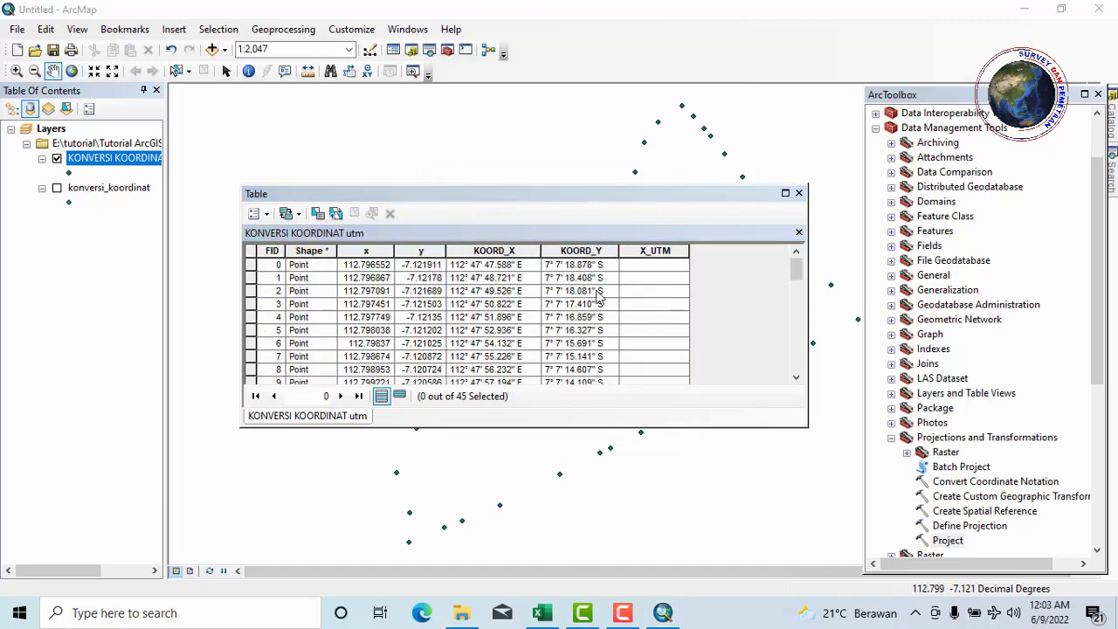
# - Add a Text field named Y_UTM with length 50 to the KONVERSI KOORDINAT utm table and narrow its column
pyautogui.click(266, 216)
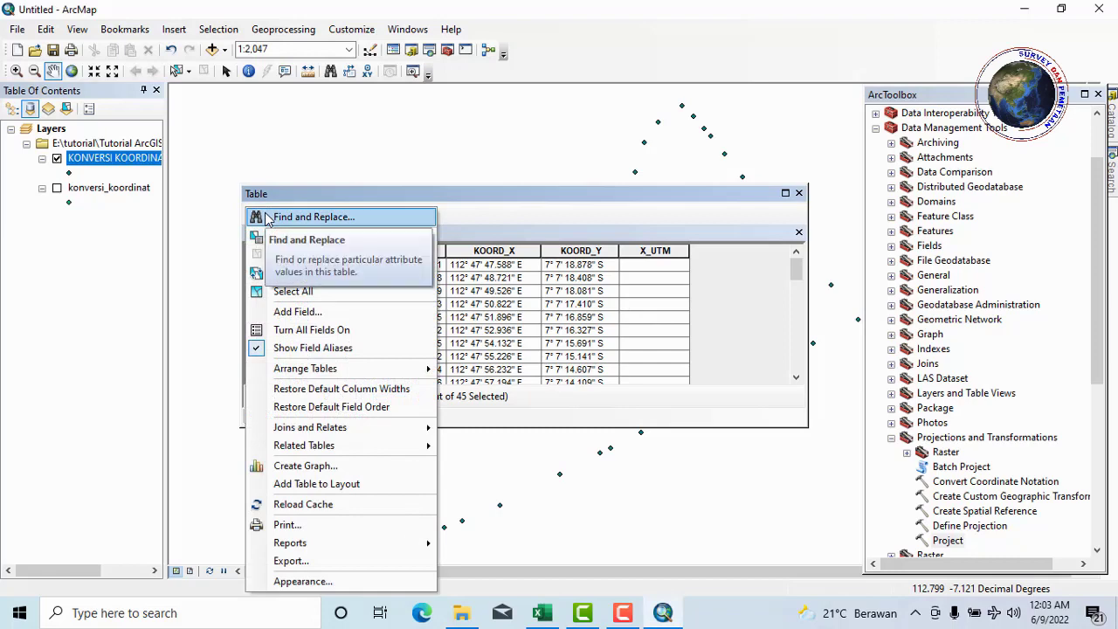
pyautogui.click(298, 313)
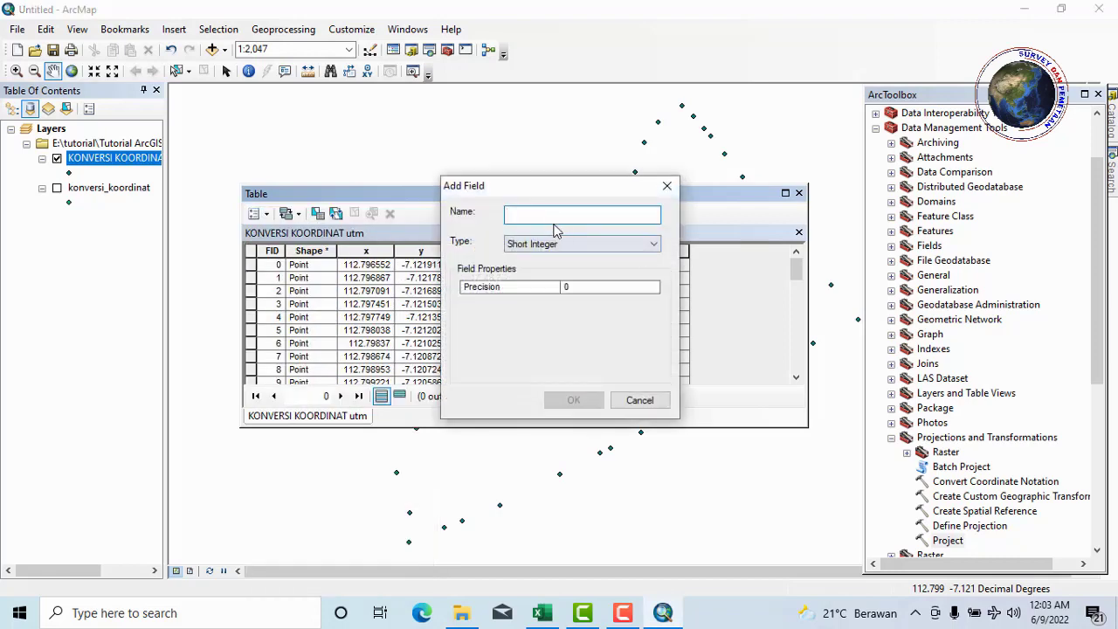
pyautogui.write('Y_UTM')
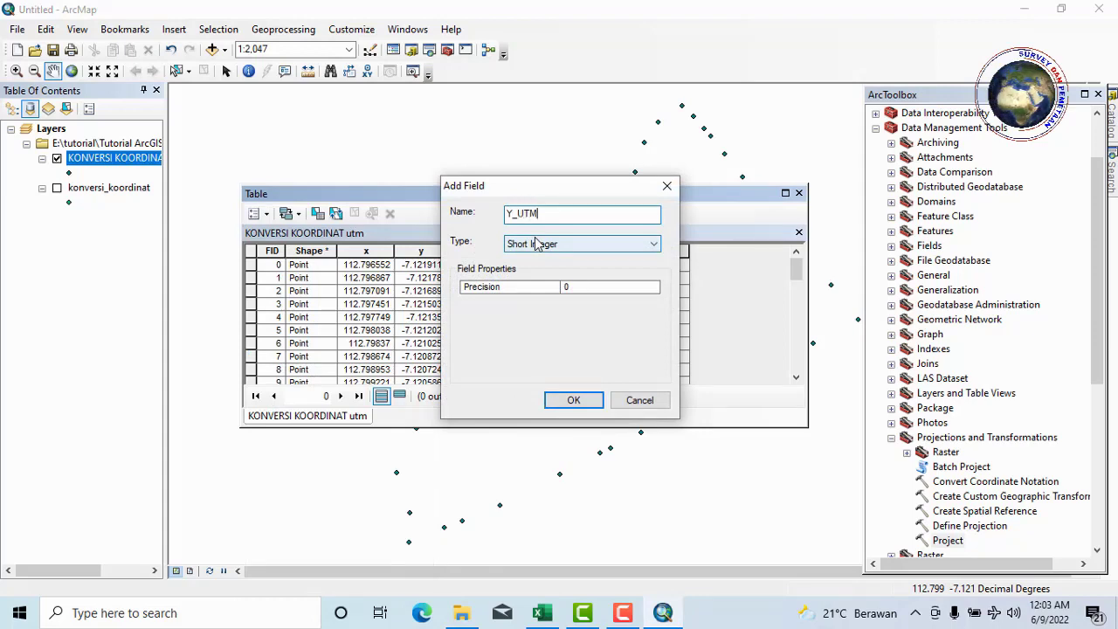
pyautogui.click(547, 245)
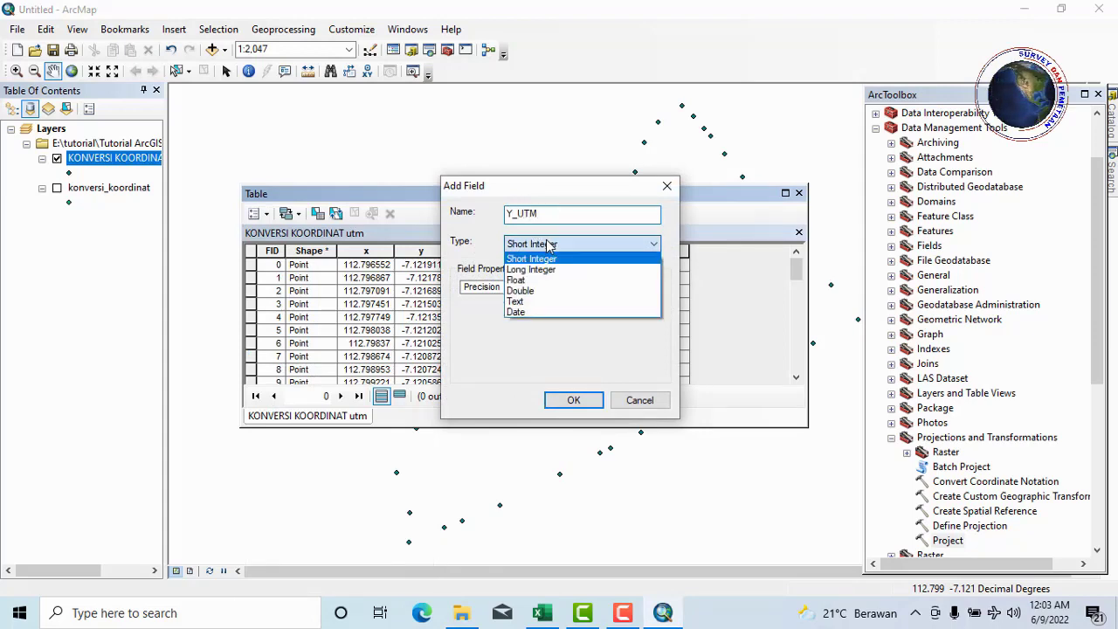
pyautogui.click(529, 302)
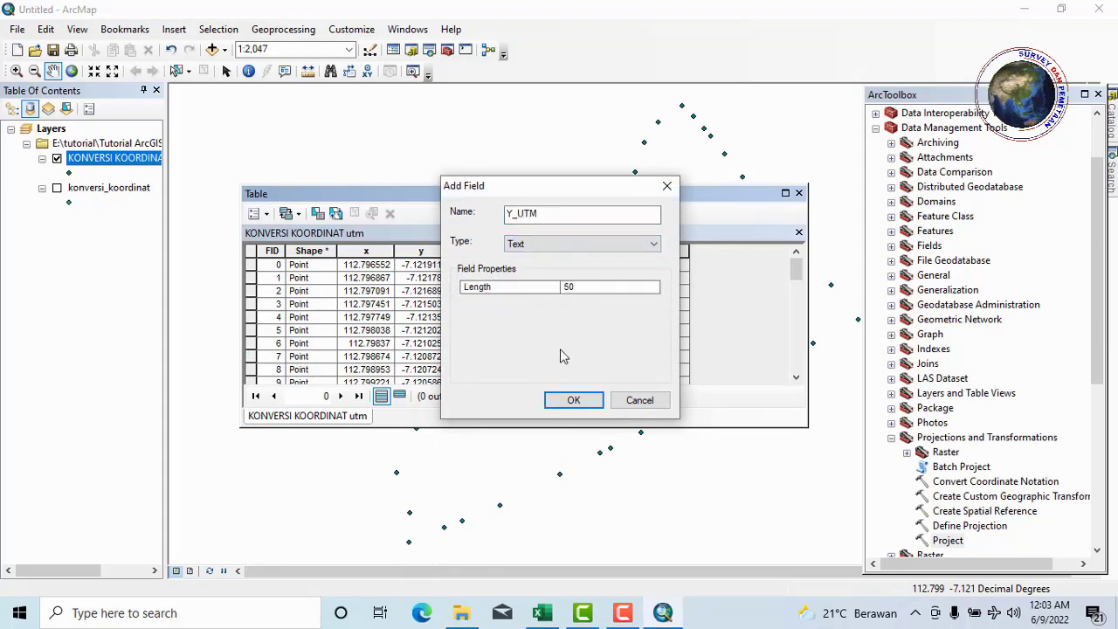
pyautogui.click(572, 401)
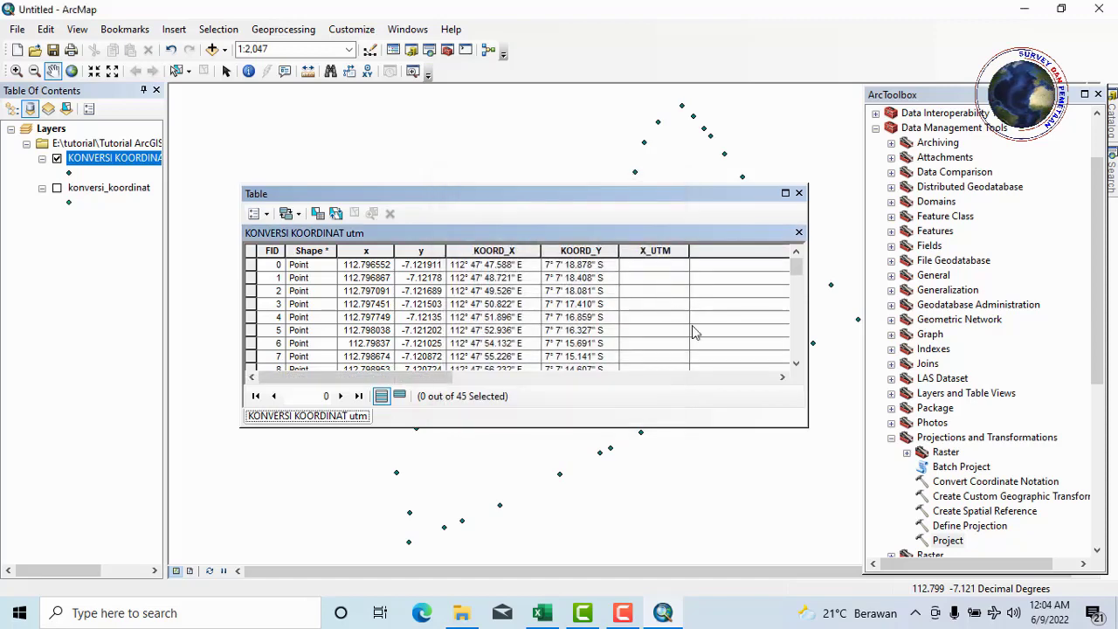
pyautogui.moveTo(437, 379); pyautogui.dragTo(718, 317)
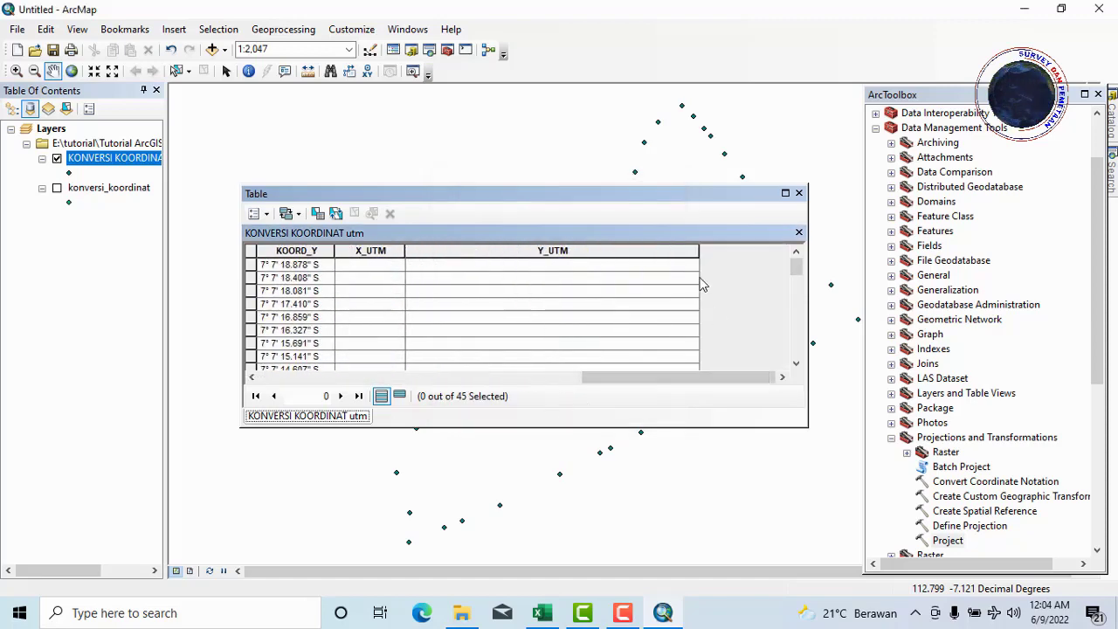
pyautogui.moveTo(698, 251); pyautogui.dragTo(477, 257)
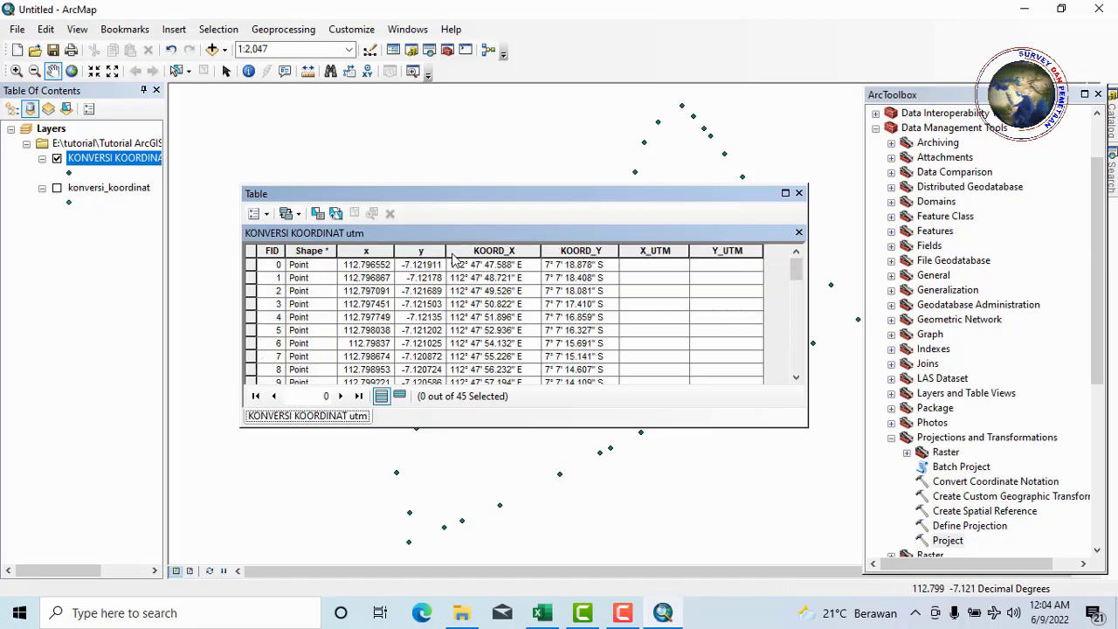
# - Calculate the X_UTM field's geometry as X Coordinate of Point in meters, using the data source's coordinate system WGS 1984 UTM Zone 49S
pyautogui.click(664, 254)
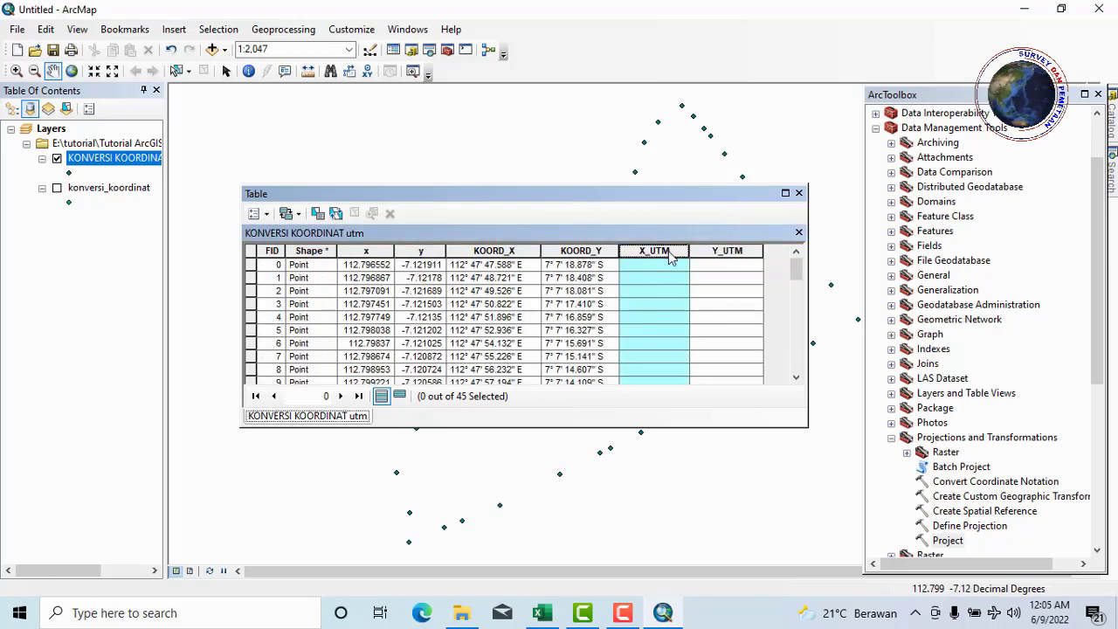
pyautogui.rightClick(671, 254)
pyautogui.click(730, 374)
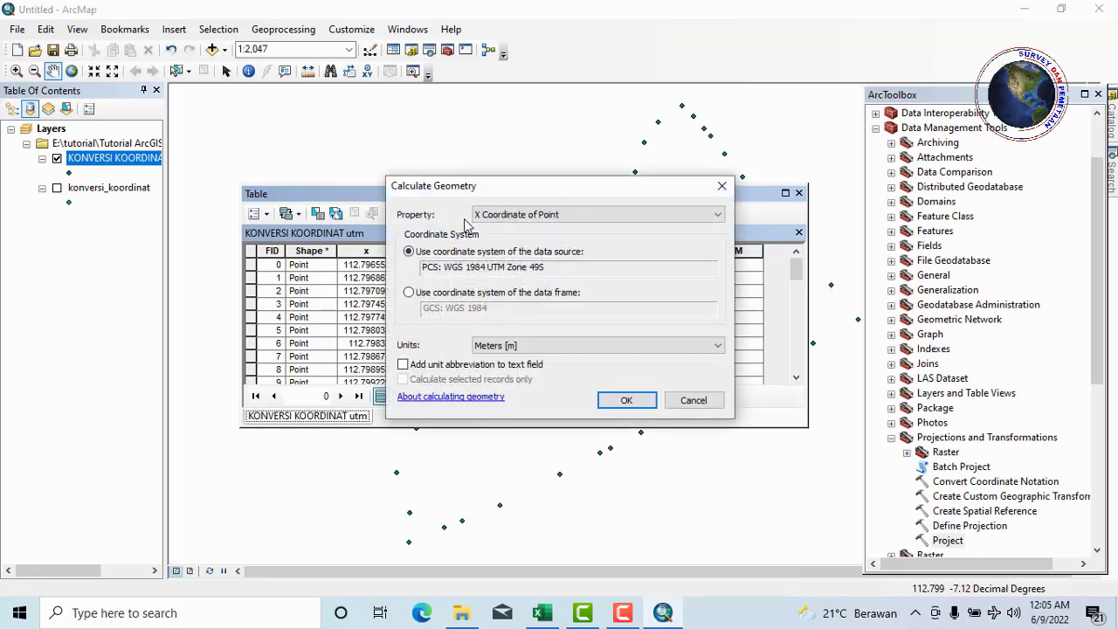
pyautogui.click(537, 215)
pyautogui.click(529, 230)
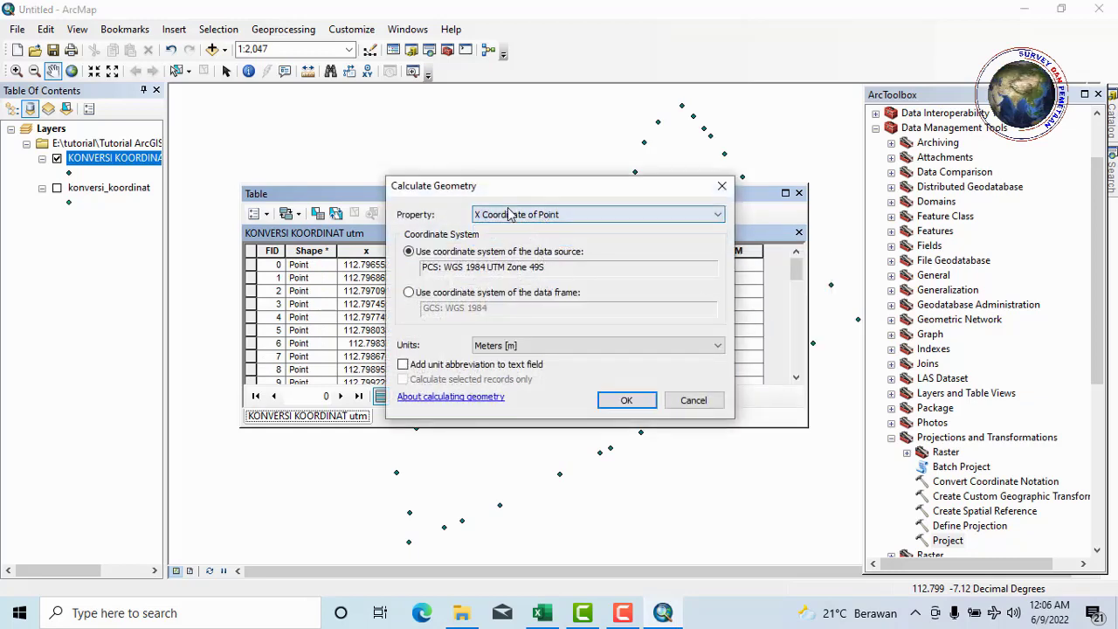
pyautogui.click(543, 344)
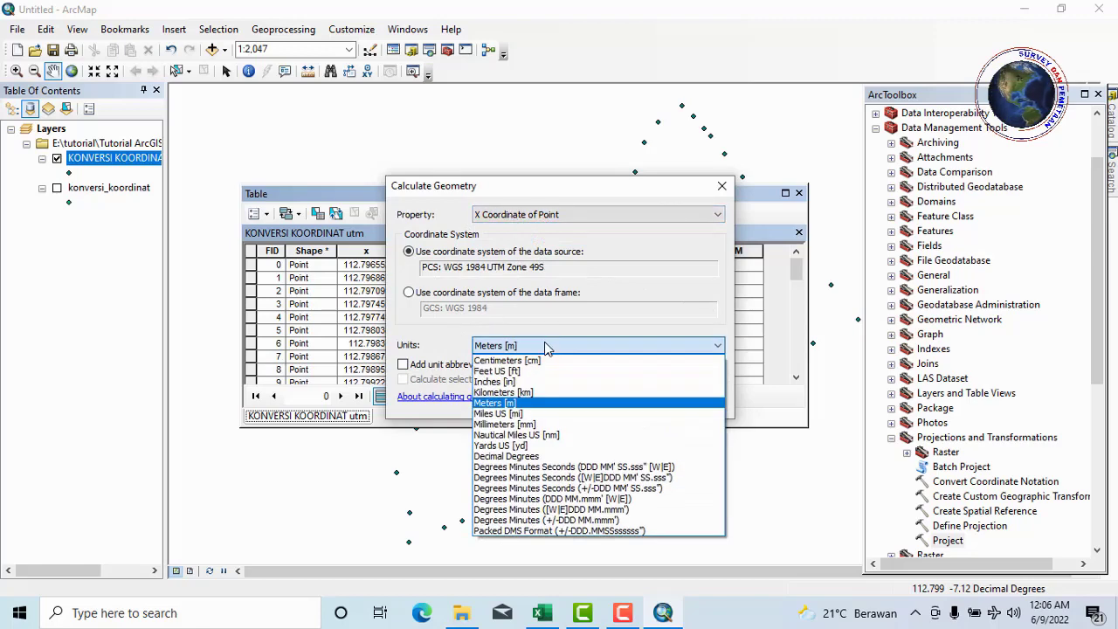
pyautogui.click(498, 402)
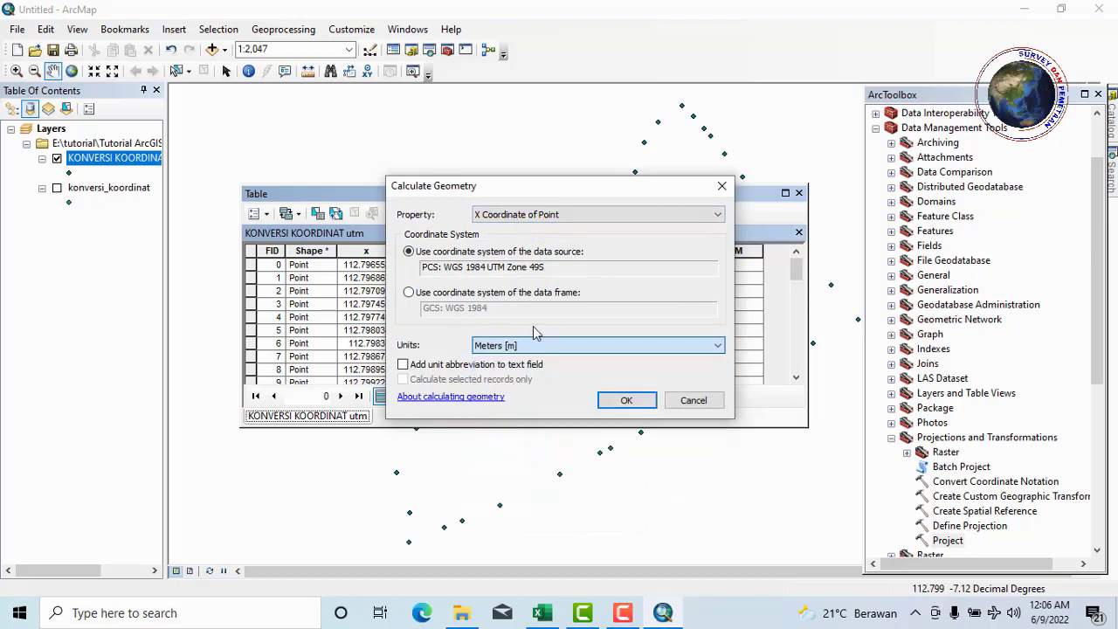
pyautogui.click(626, 398)
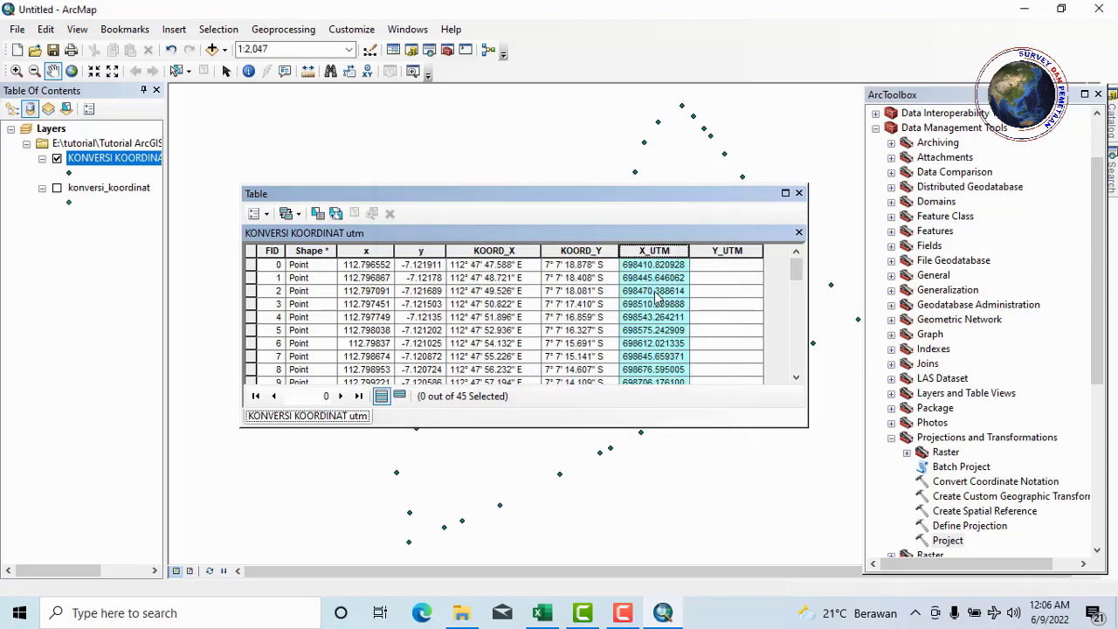
# - Calculate the Y_UTM field's geometry as Y Coordinate of Point in meters, using the data source's coordinate system WGS 1984 UTM Zone 49S
pyautogui.click(724, 251)
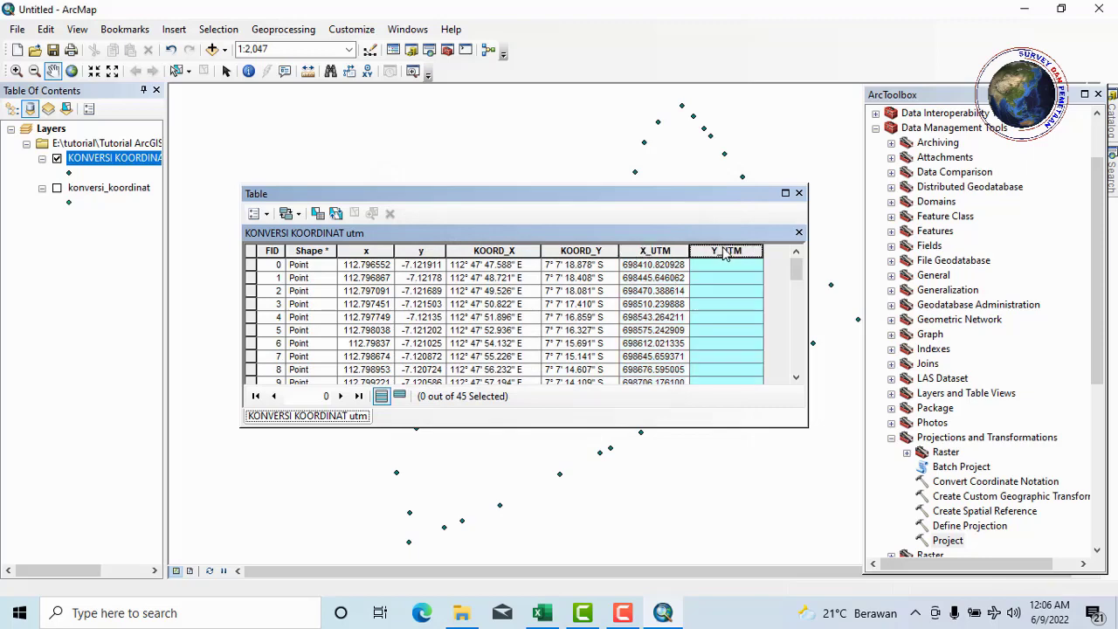
pyautogui.rightClick(724, 255)
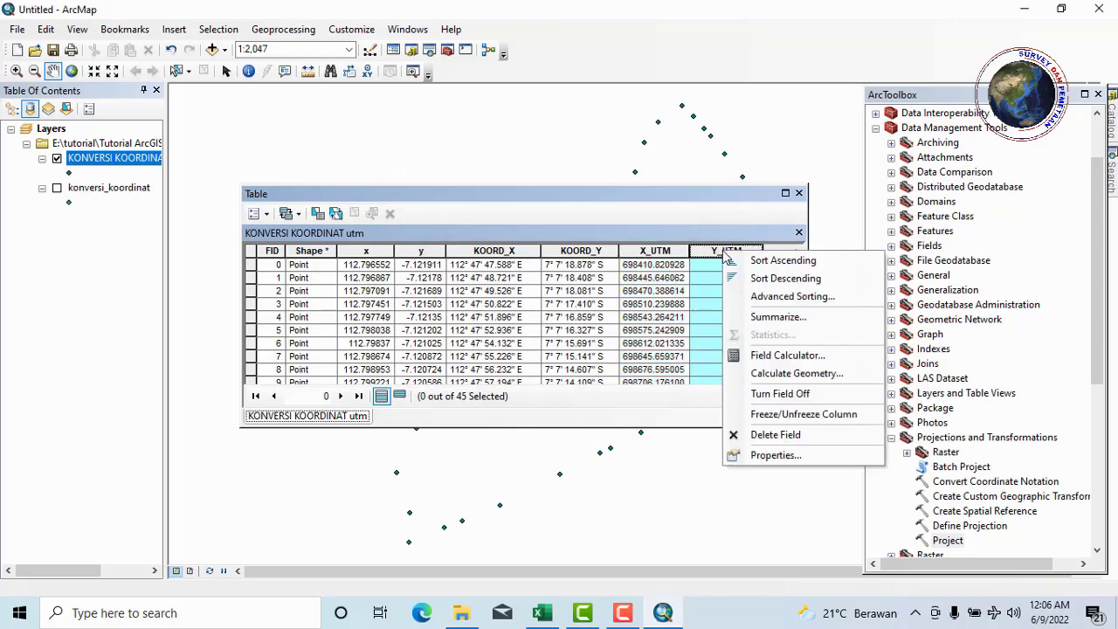
pyautogui.click(779, 376)
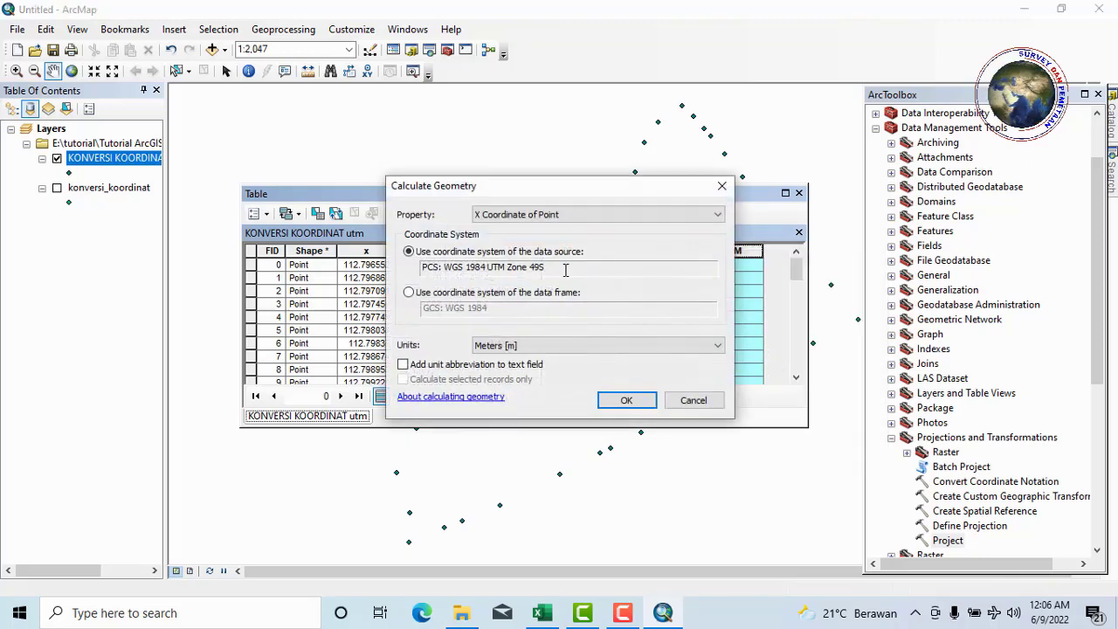
pyautogui.click(522, 214)
pyautogui.click(519, 239)
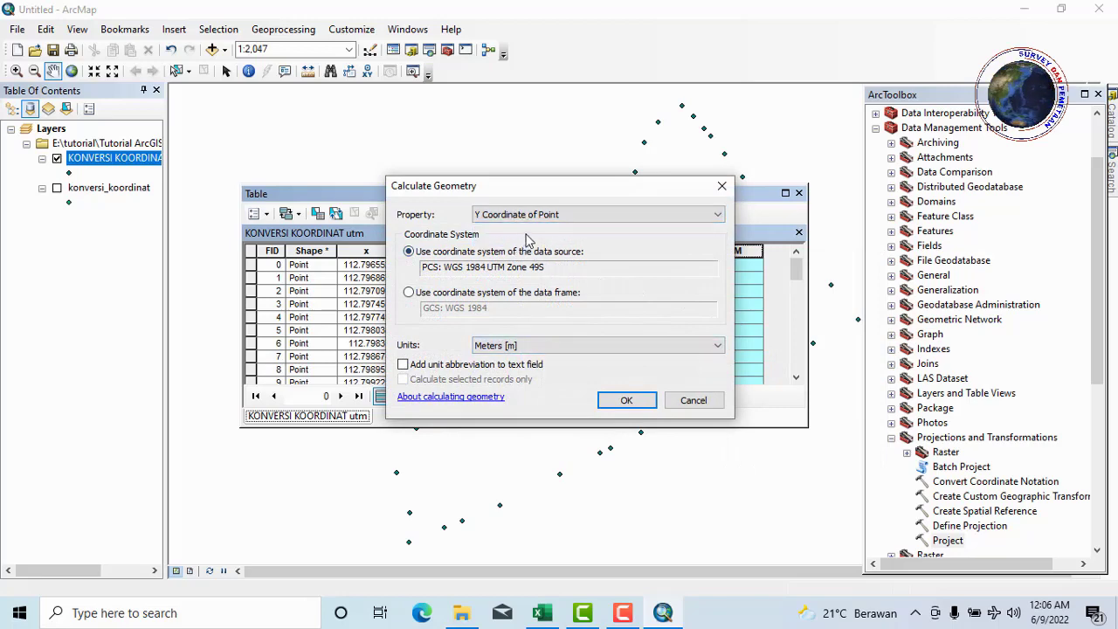
pyautogui.click(626, 401)
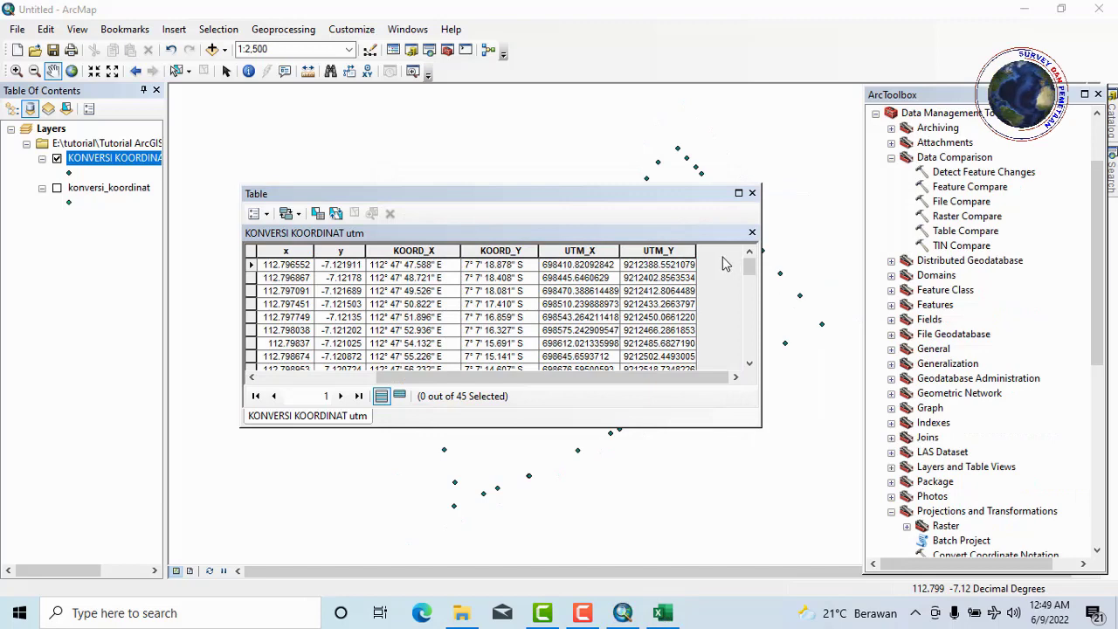
# - Close the attribute table and start the Table To Excel conversion tool with the KONVERSI KOORDINAT utm layer as input table
pyautogui.click(753, 192)
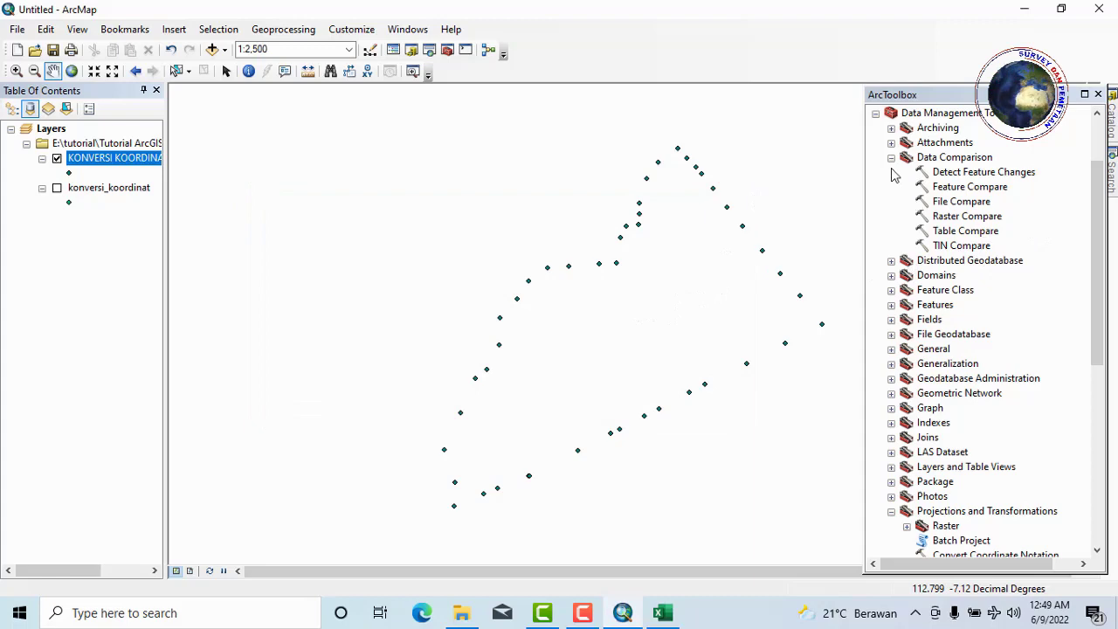
pyautogui.click(875, 114)
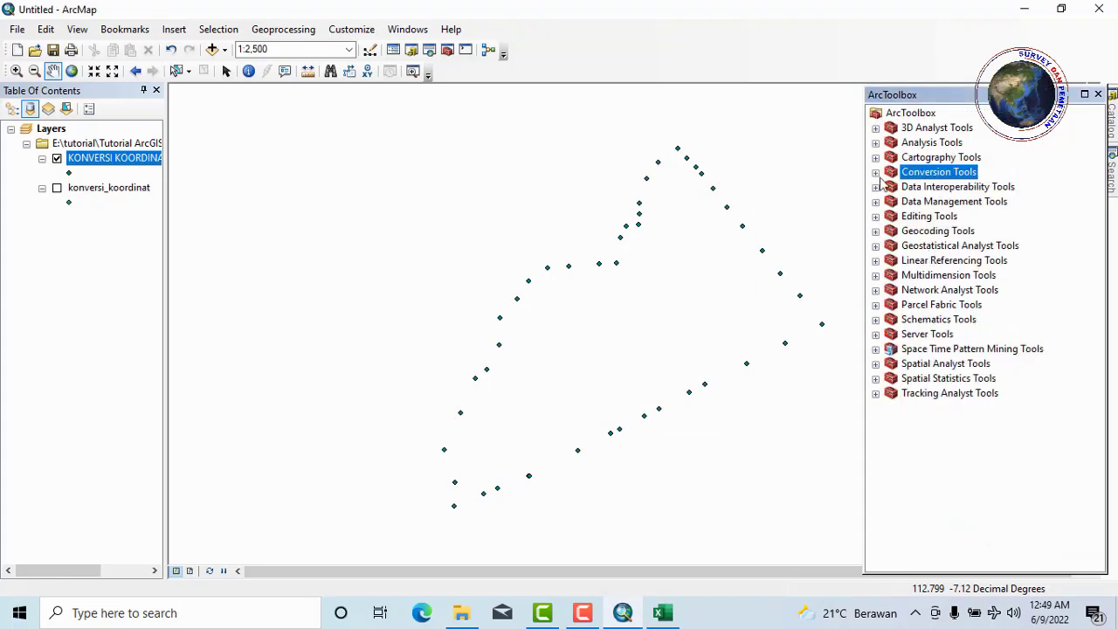
pyautogui.click(875, 172)
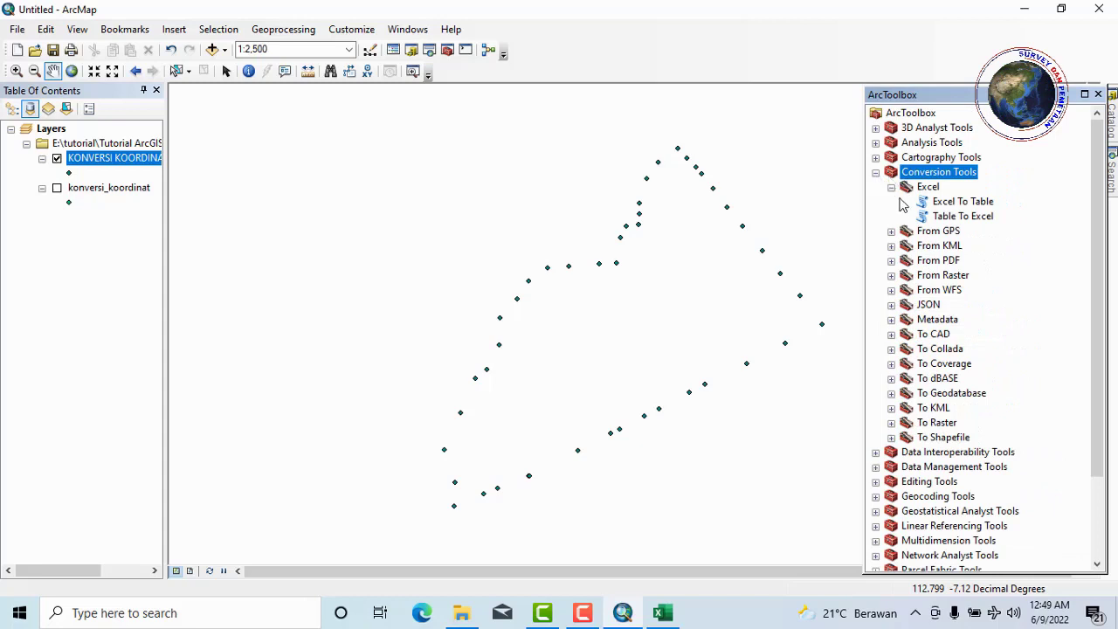
pyautogui.click(929, 189)
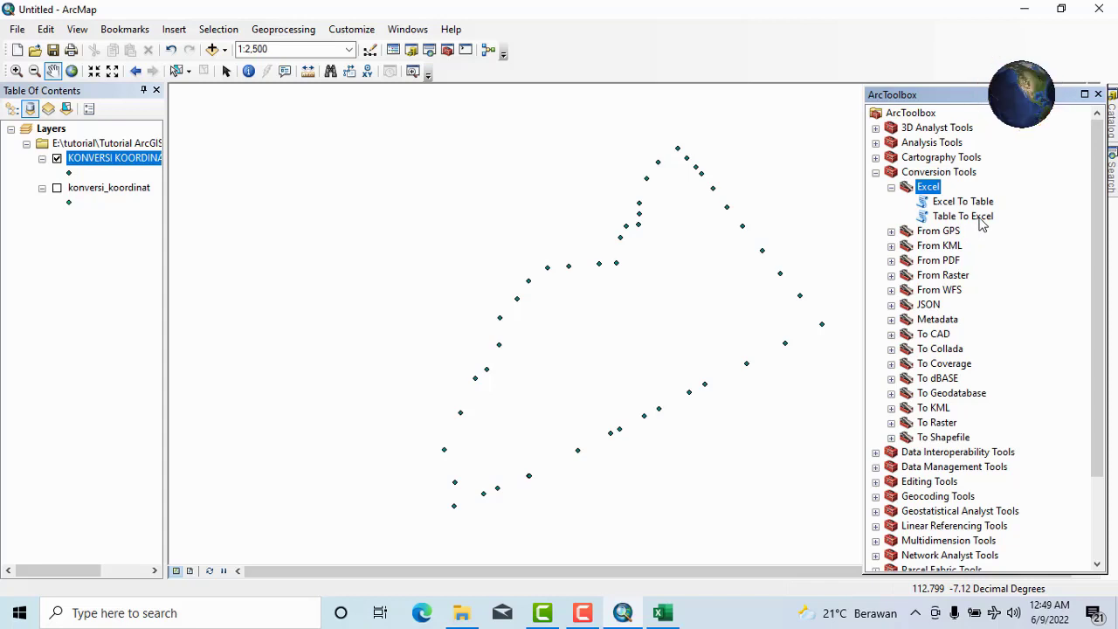
pyautogui.click(979, 218)
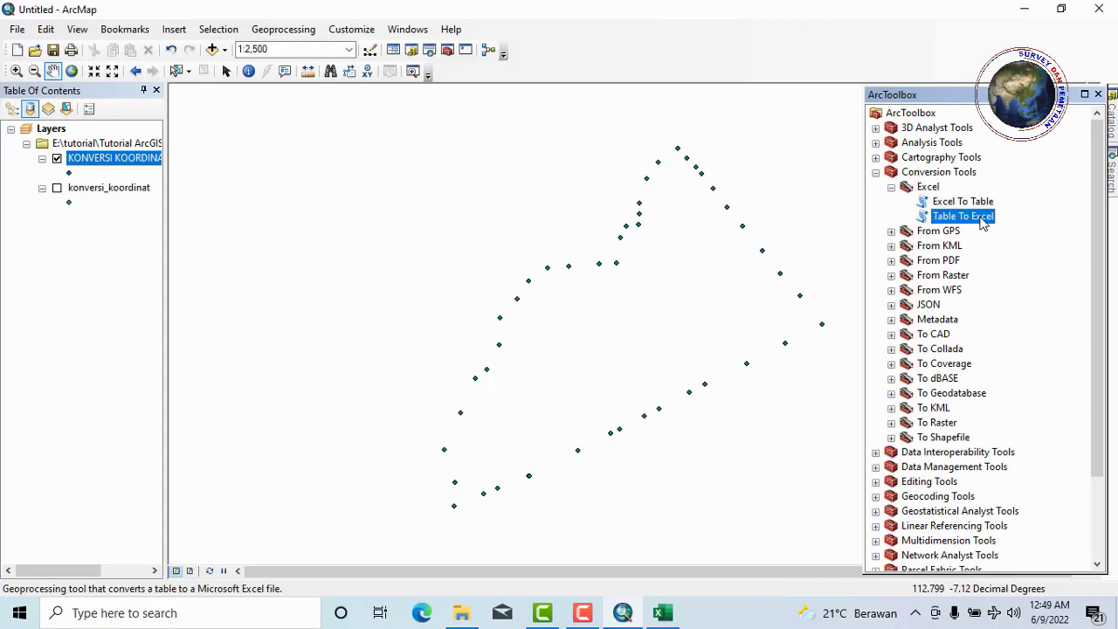
pyautogui.doubleClick(981, 218)
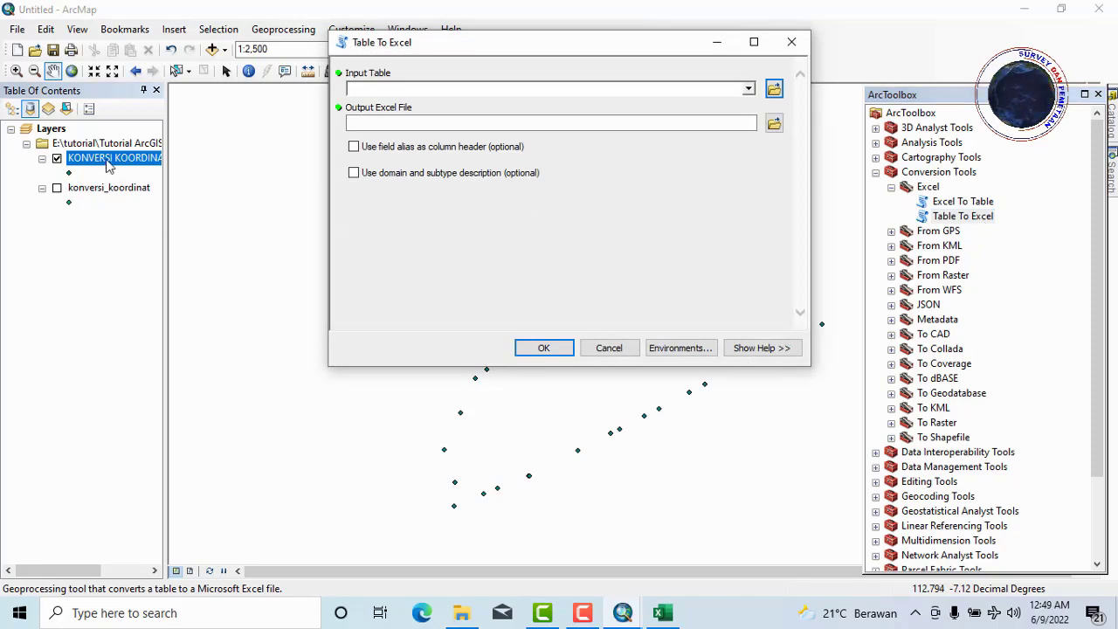
pyautogui.moveTo(109, 152); pyautogui.dragTo(393, 88)
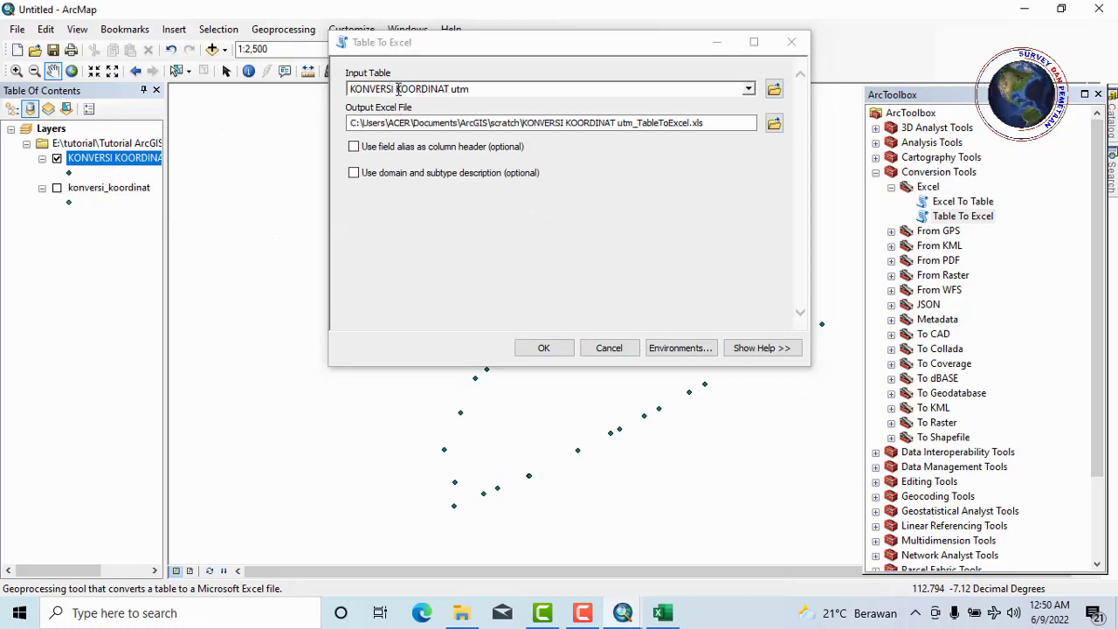
# - Set the output Excel file to DATA_KONVERSI in the Tutorial ArcGIS folder and run the Table To Excel conversion
pyautogui.click(774, 124)
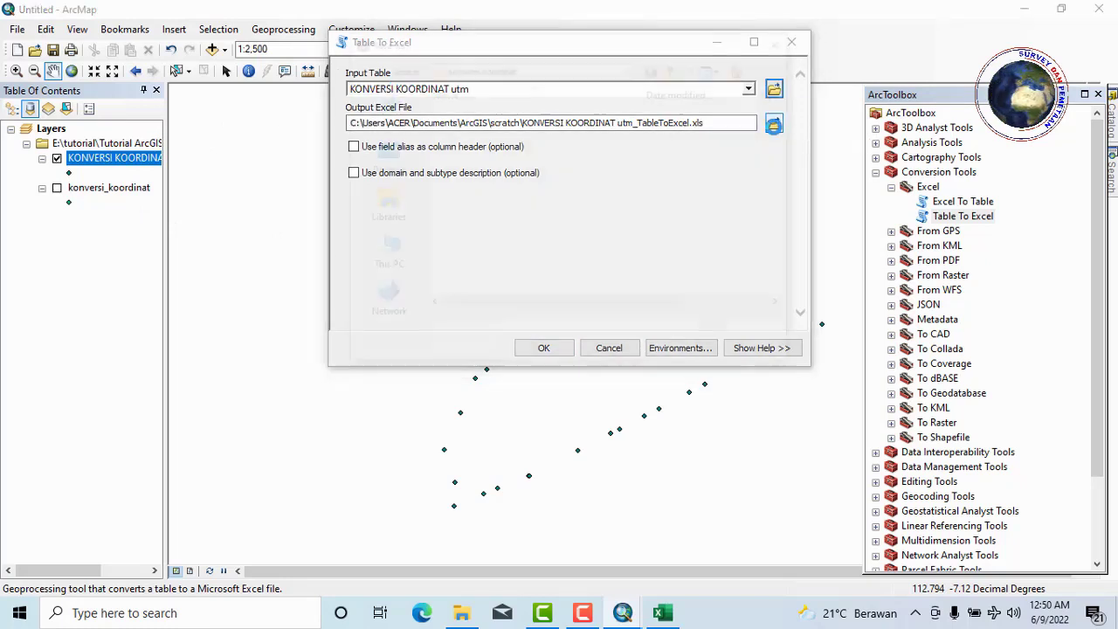
pyautogui.click(629, 68)
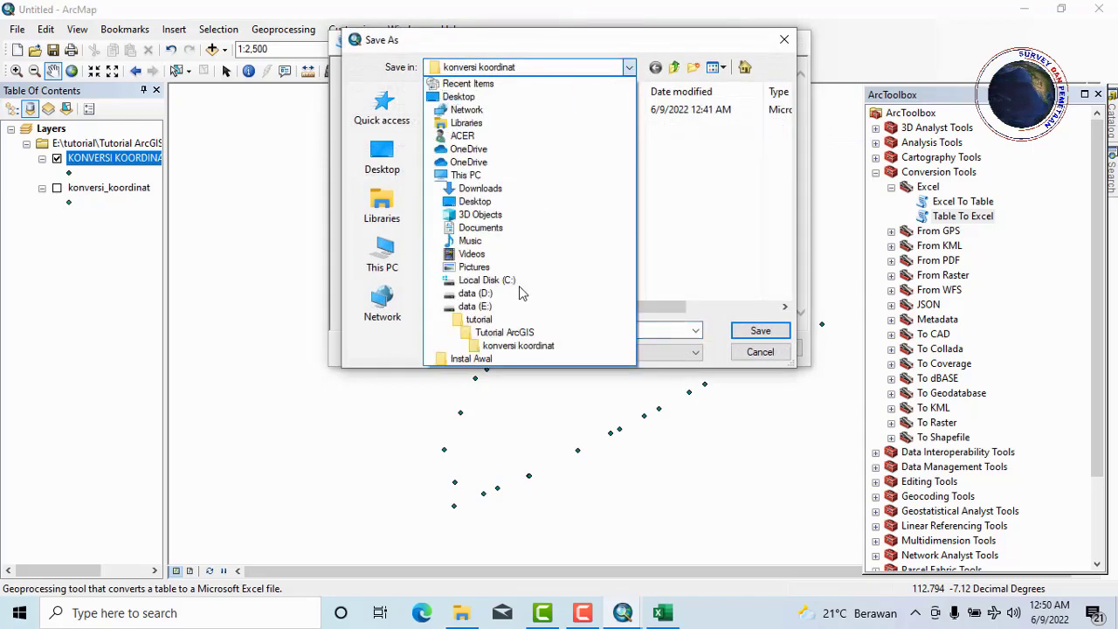
pyautogui.click(494, 337)
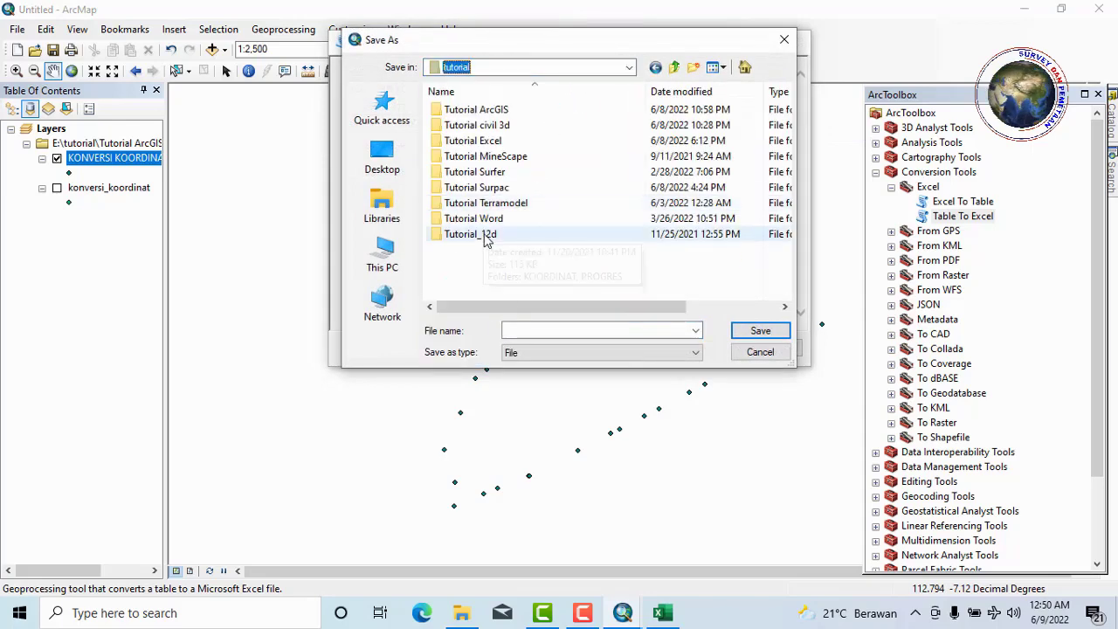
pyautogui.doubleClick(498, 113)
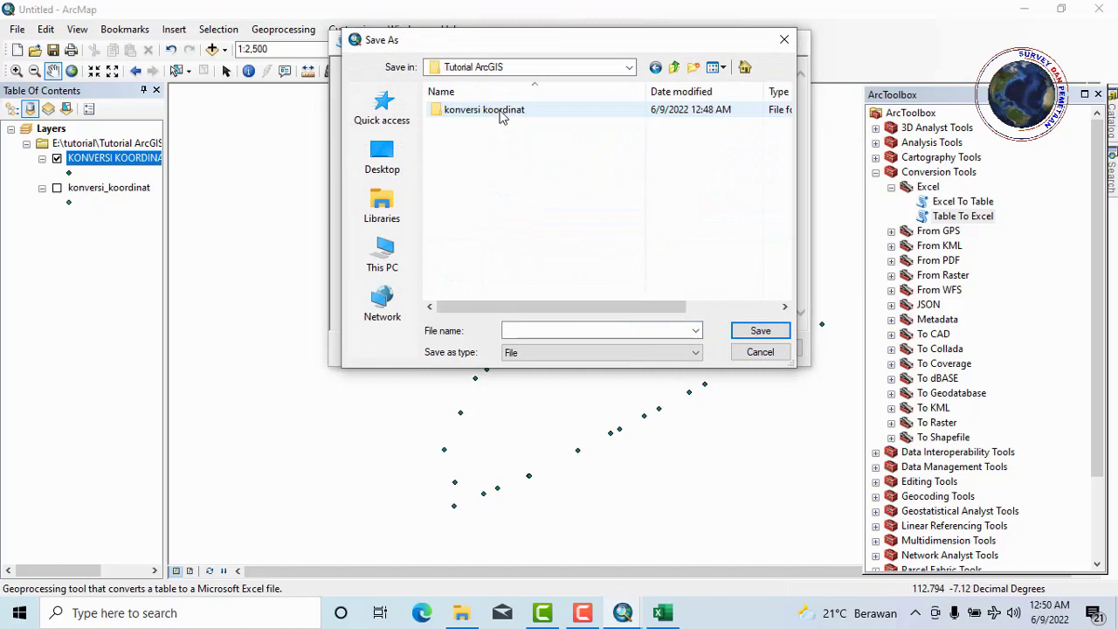
pyautogui.click(539, 329)
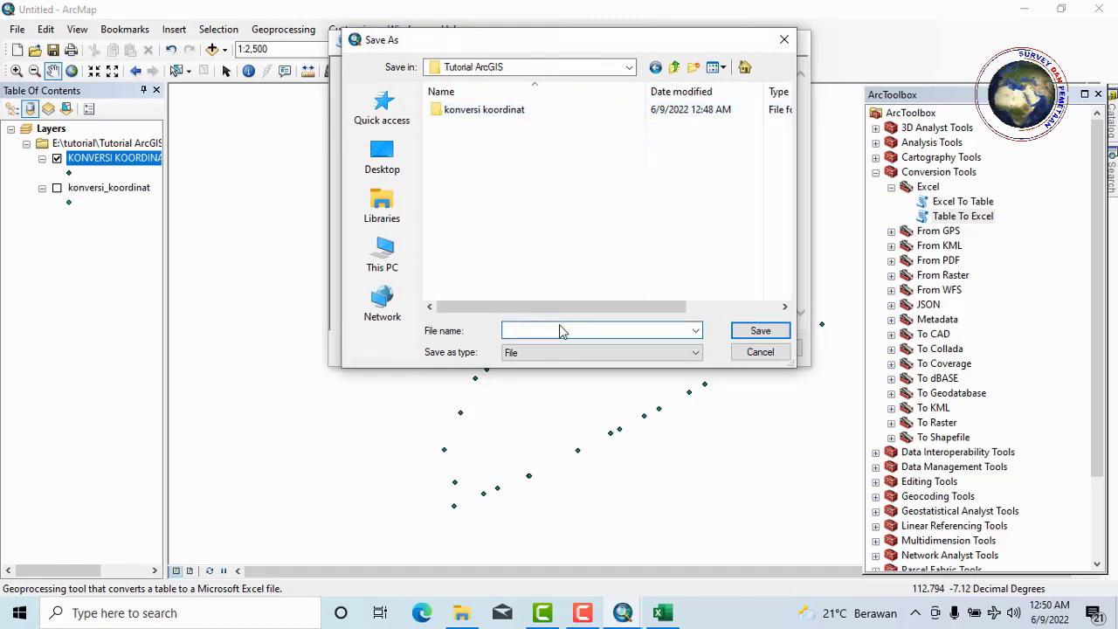
pyautogui.write('DATA')
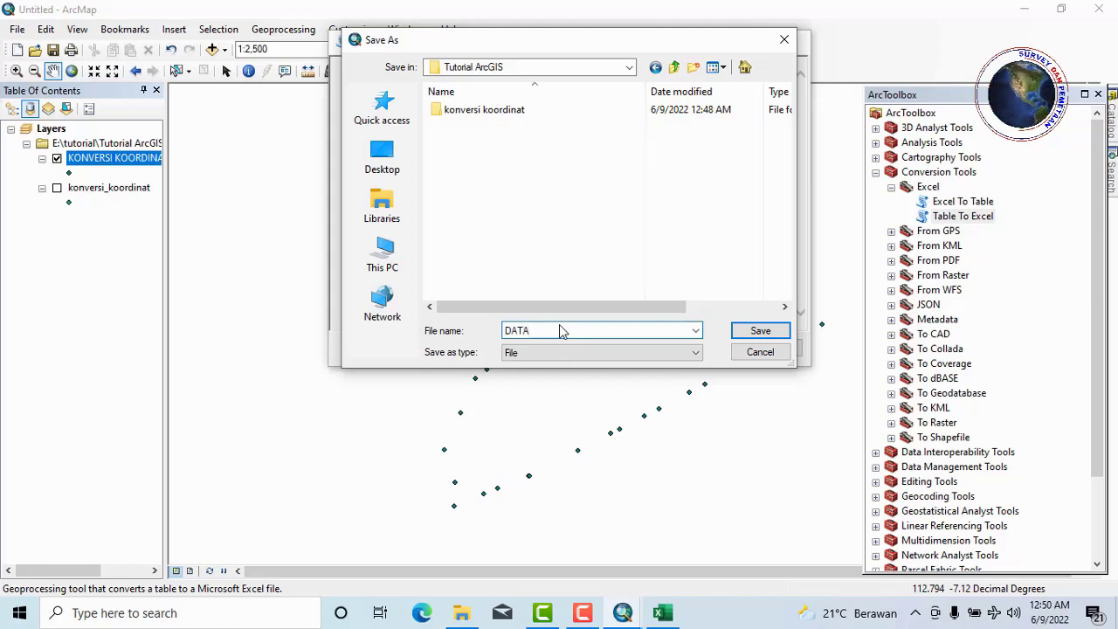
pyautogui.write('_KONVERSI')
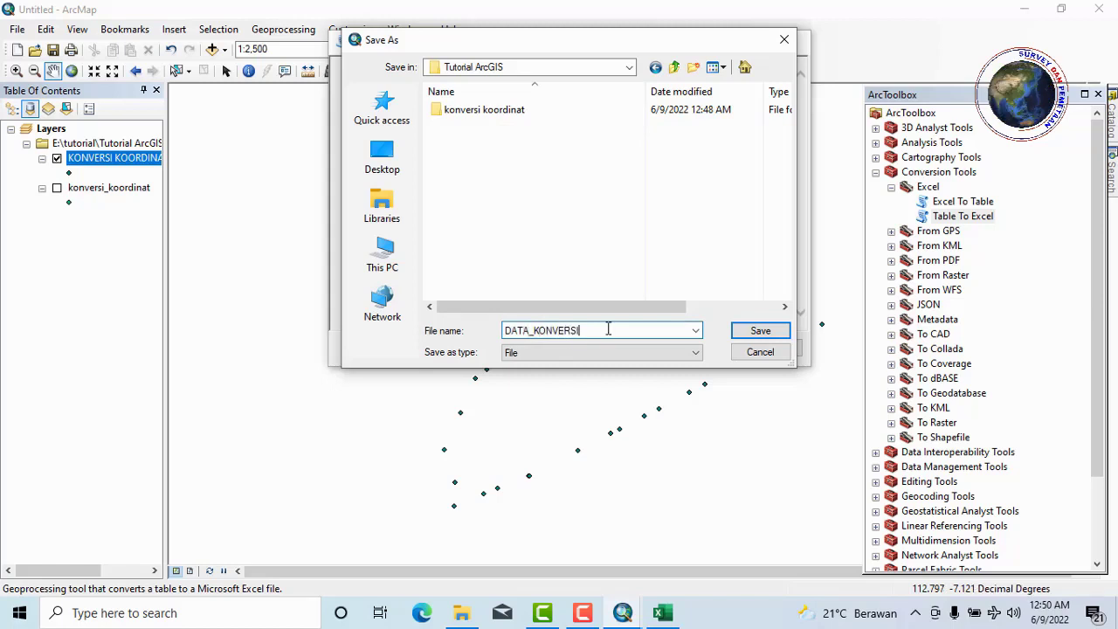
pyautogui.click(760, 331)
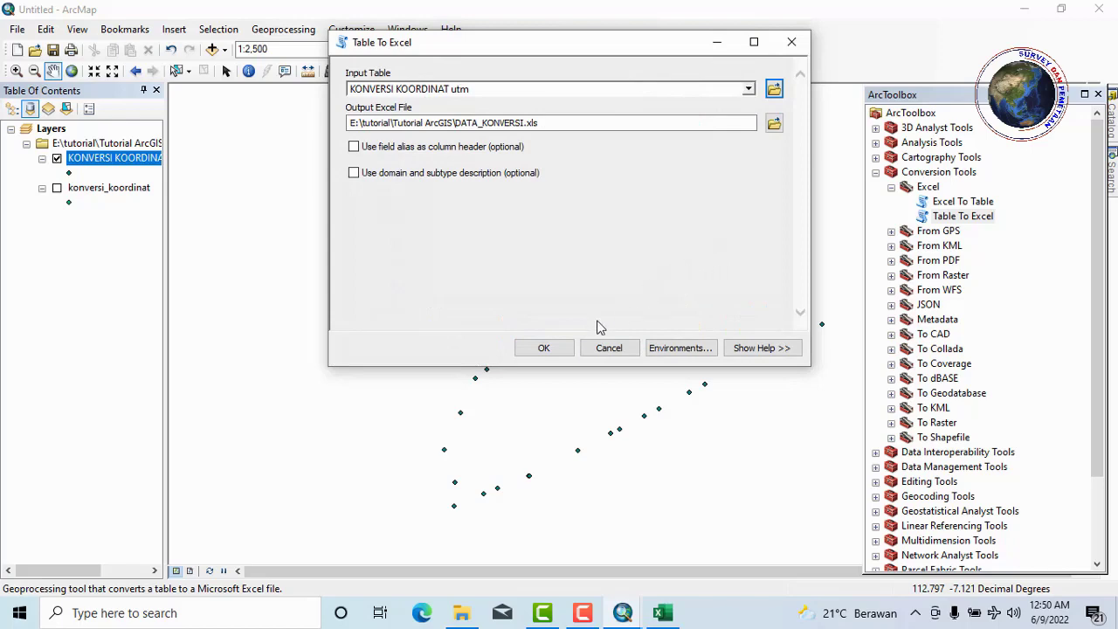
pyautogui.click(553, 350)
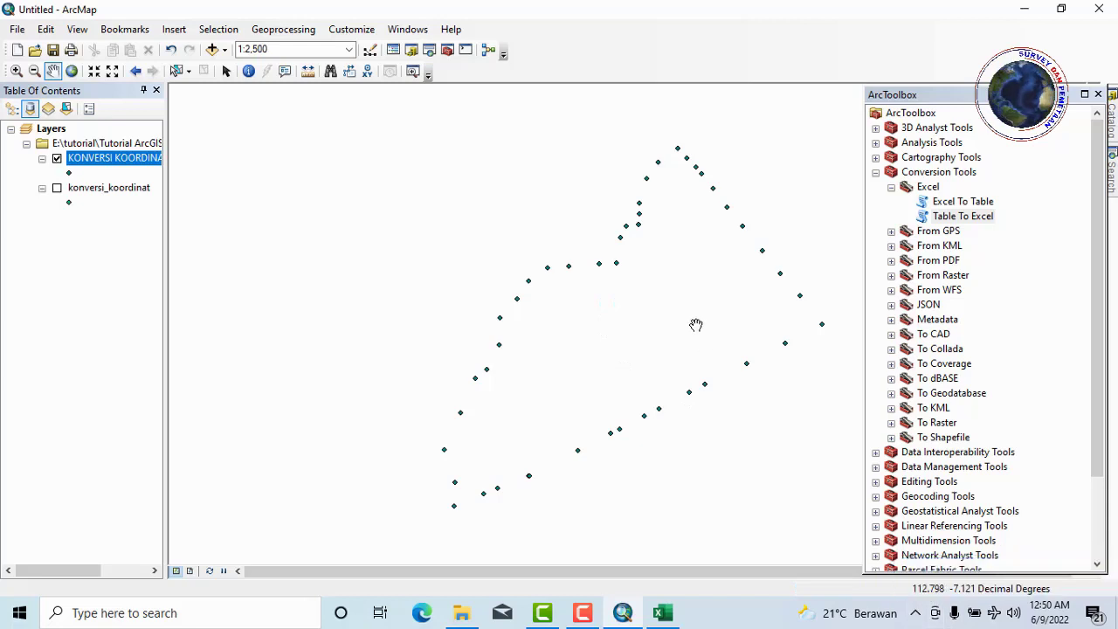
# - Switch to Excel and browse for a workbook to open, showing all file types in the konversi koordinat folder
pyautogui.click(1025, 10)
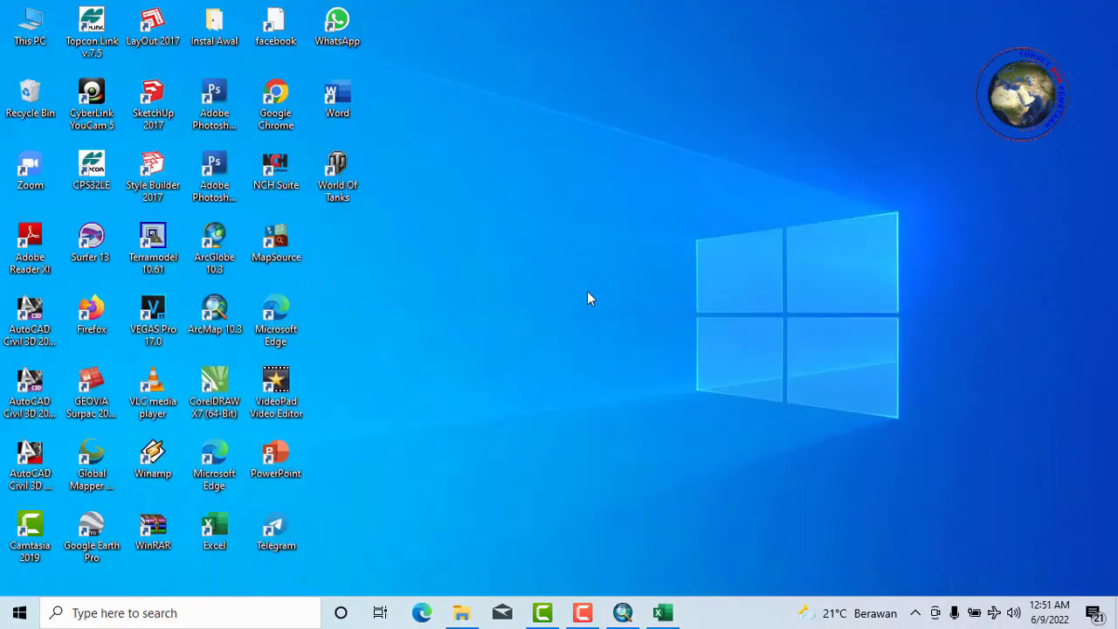
pyautogui.click(657, 616)
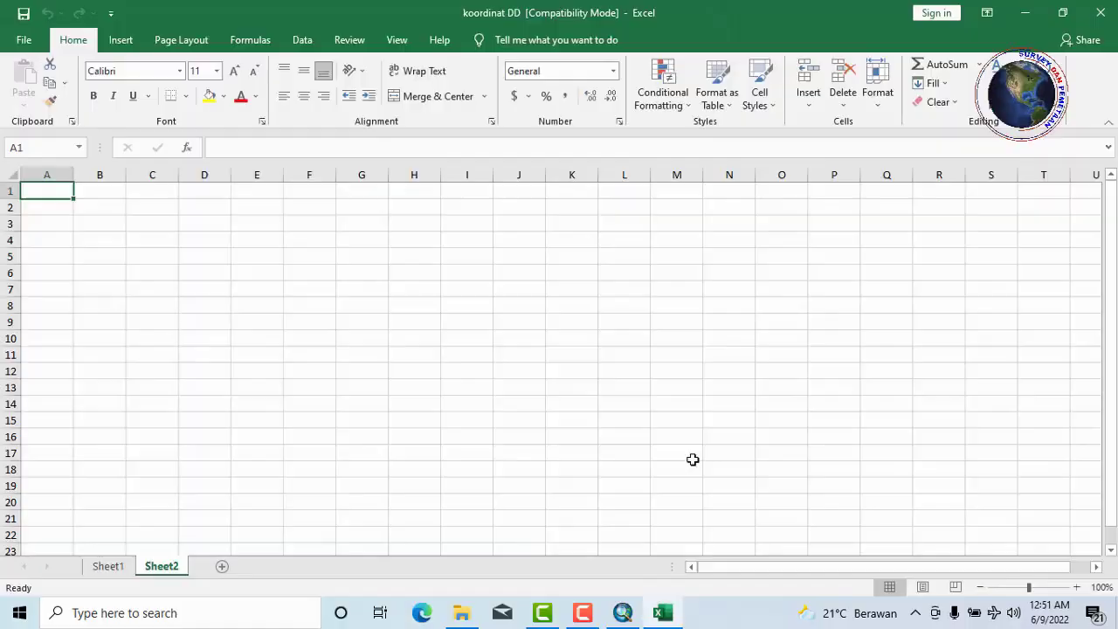
pyautogui.click(24, 43)
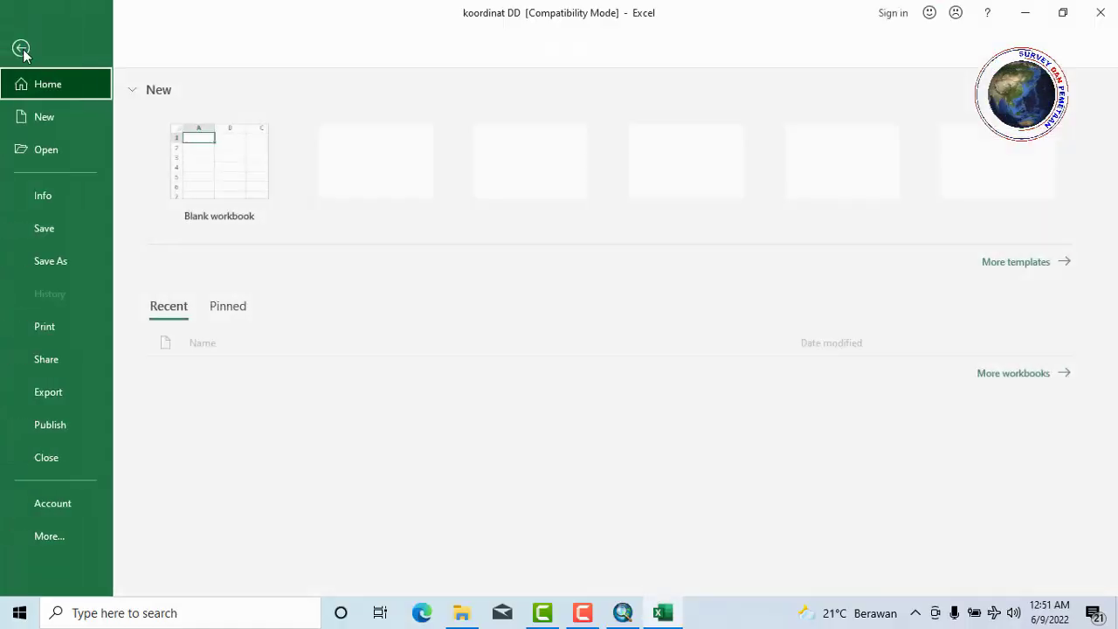
pyautogui.click(59, 149)
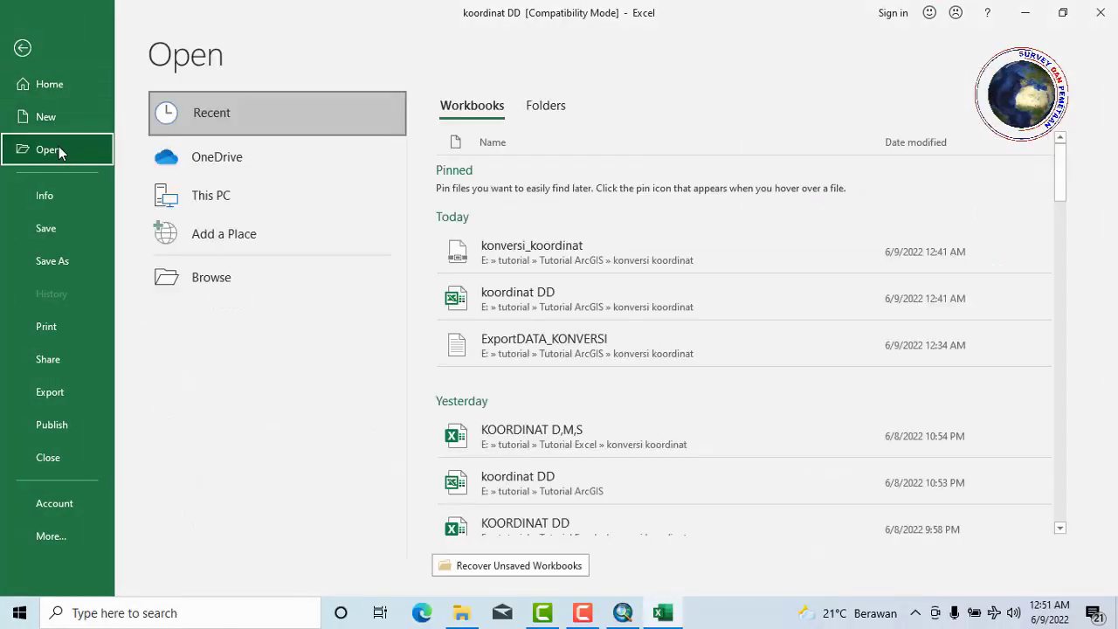
pyautogui.click(252, 275)
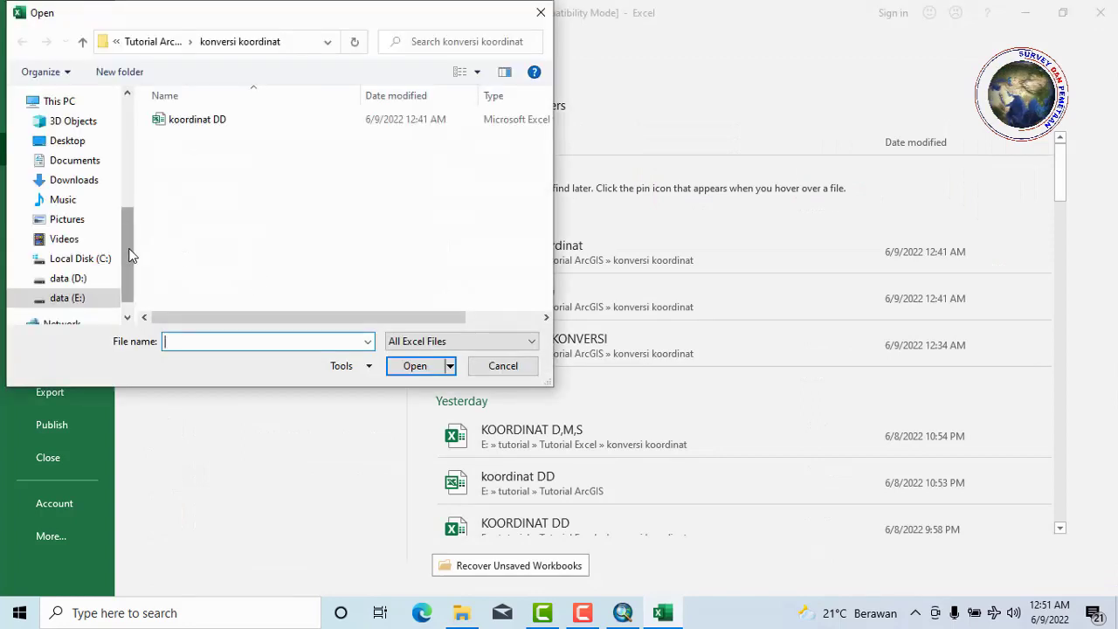
pyautogui.click(461, 342)
pyautogui.click(410, 357)
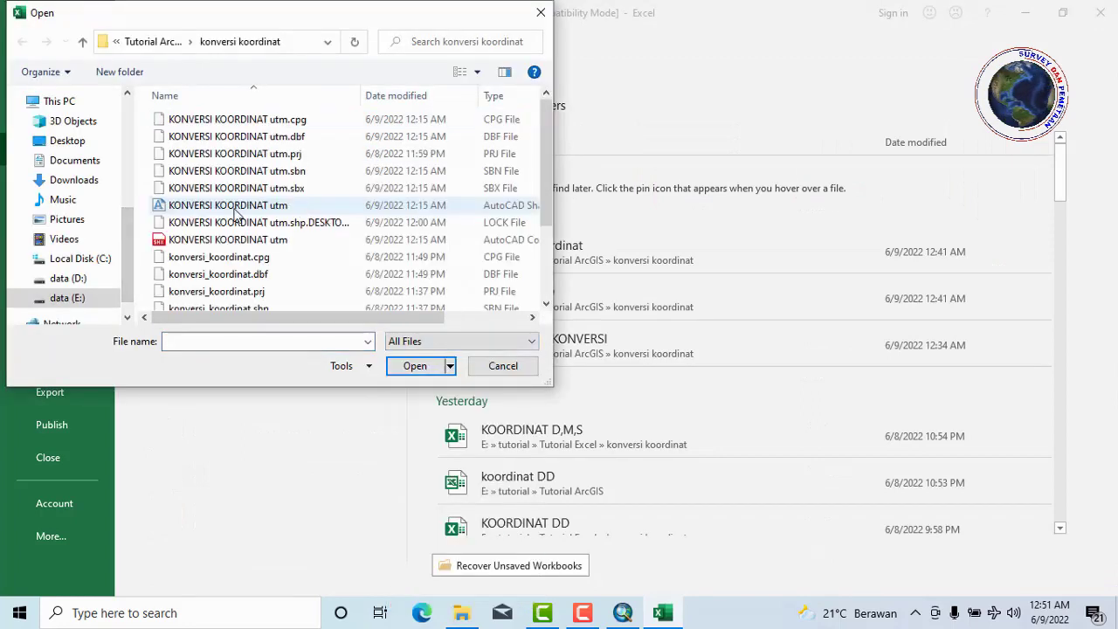
pyautogui.scroll(-2, 236, 214)
pyautogui.scroll(2, 282, 225)
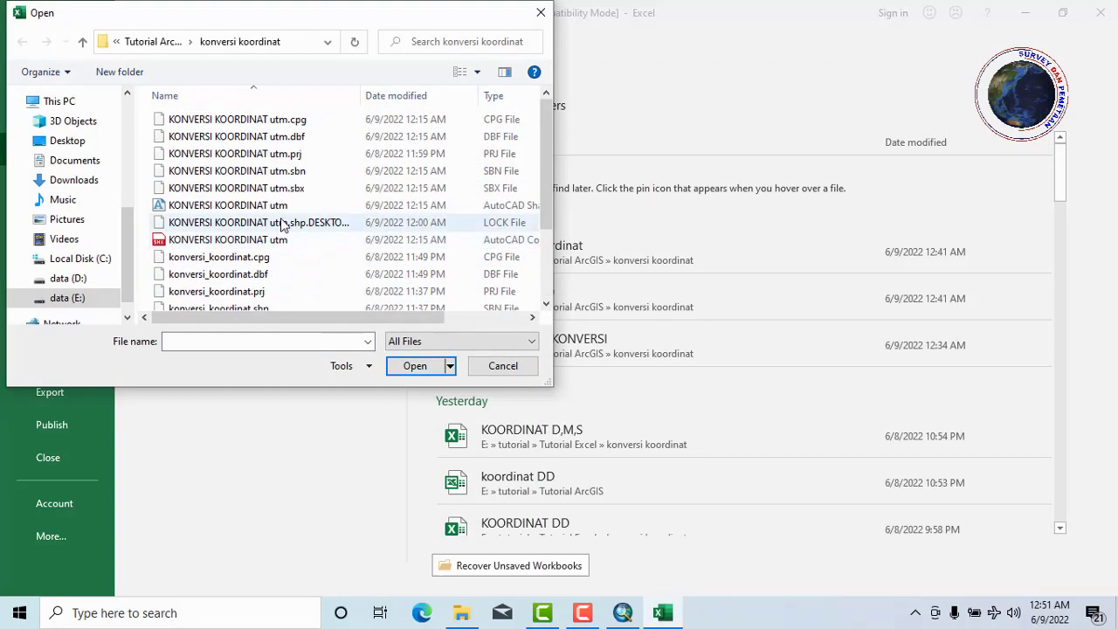
# - Open the DATA_KONVERSI workbook from the tutorial\Tutorial ArcGIS folder on drive E
pyautogui.click(61, 297)
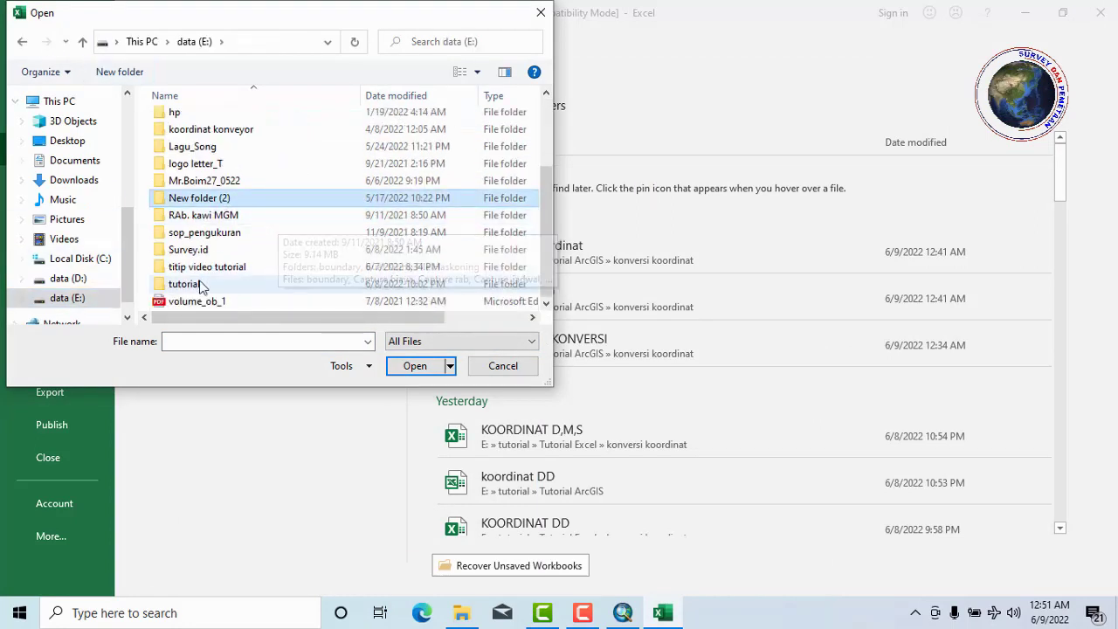
pyautogui.doubleClick(200, 285)
pyautogui.doubleClick(234, 119)
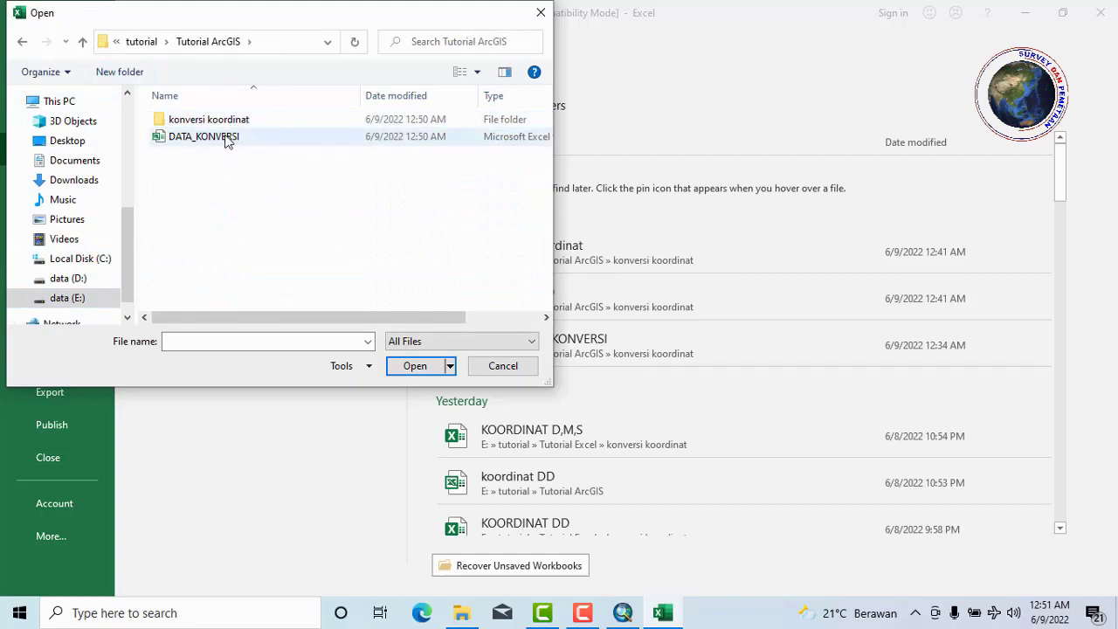
pyautogui.click(225, 140)
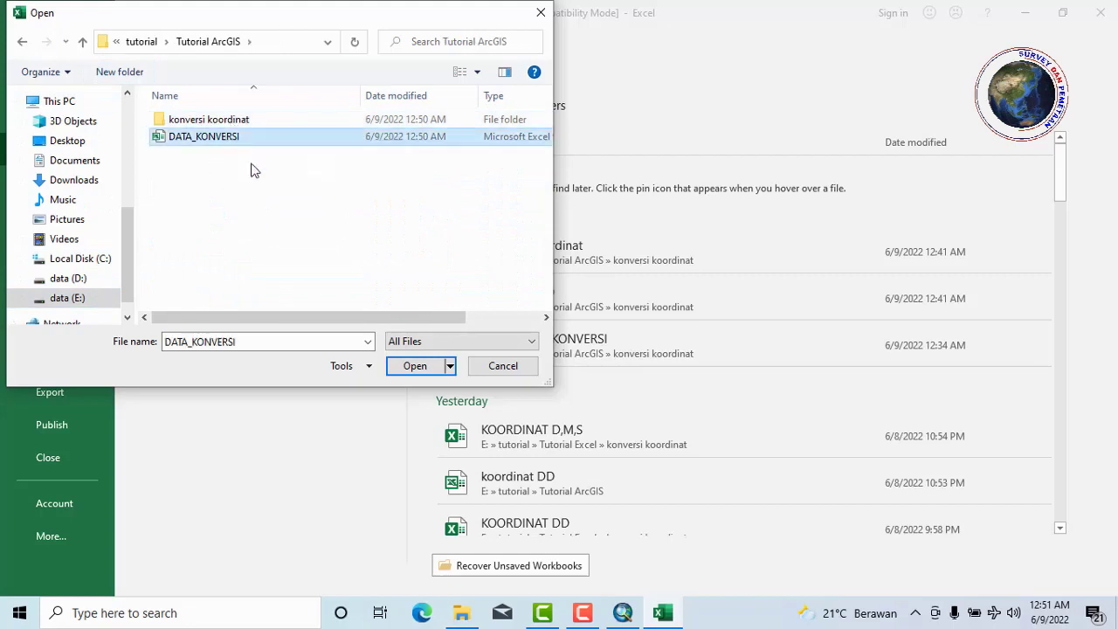
pyautogui.click(407, 367)
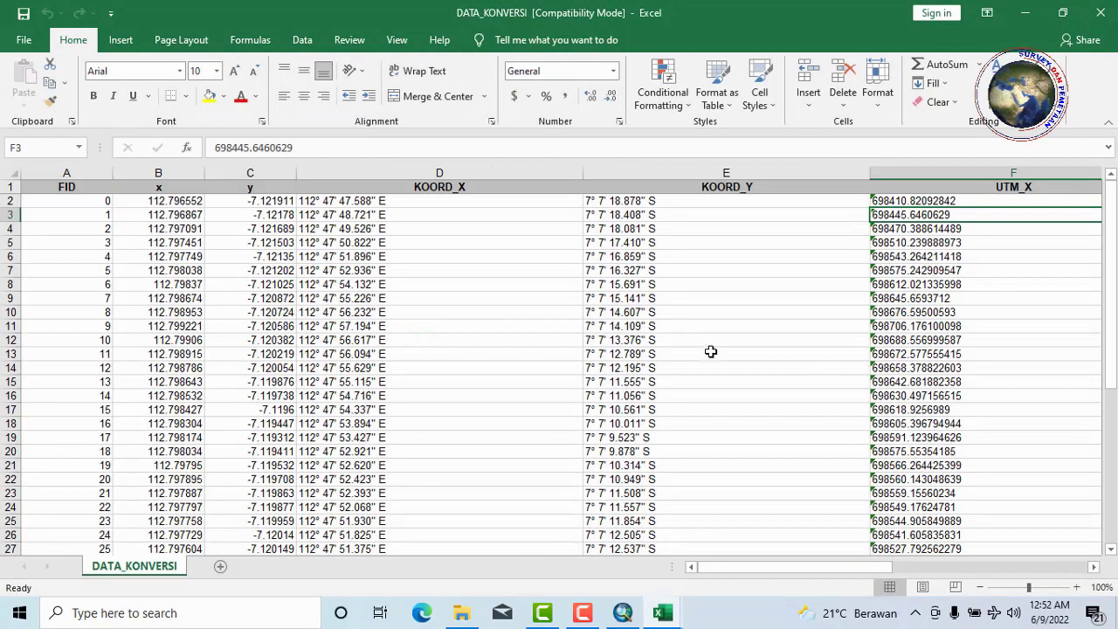
# - Examine the exported decimal-degree, degrees-minutes-seconds and UTM coordinate columns in the DATA_KONVERSI sheet
pyautogui.moveTo(830, 567); pyautogui.dragTo(808, 548)
pyautogui.click(177, 213)
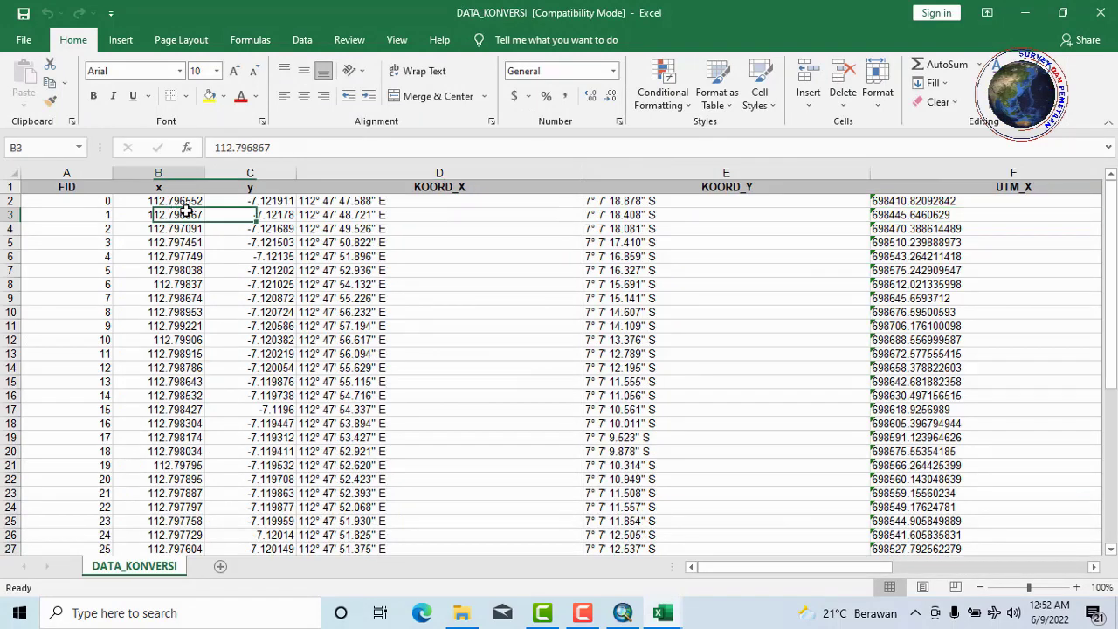
pyautogui.moveTo(186, 210); pyautogui.dragTo(367, 206)
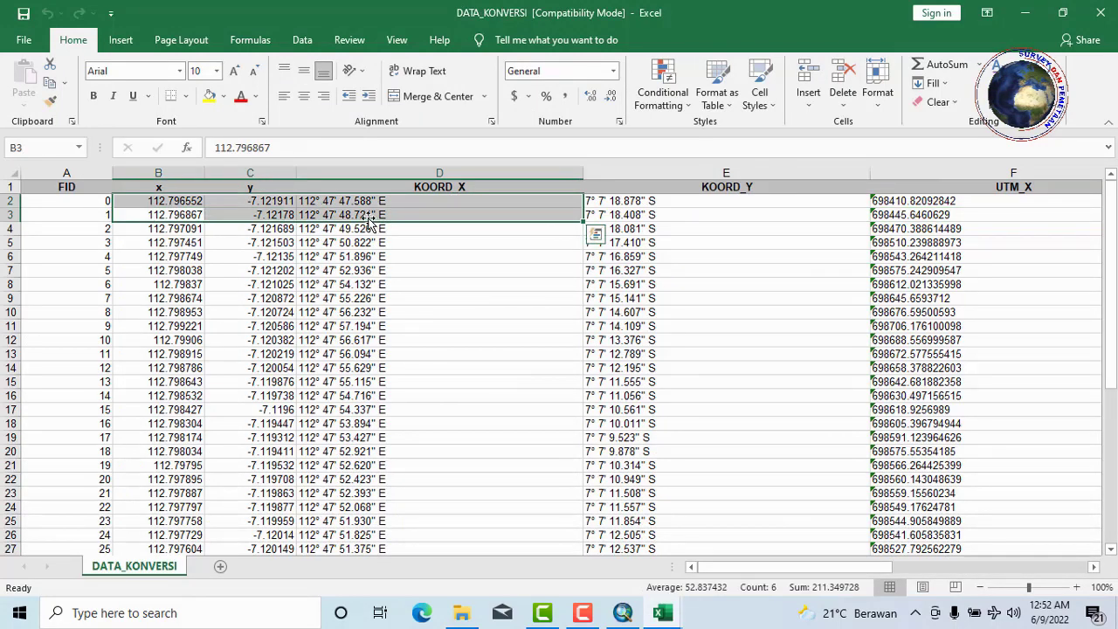
pyautogui.click(622, 229)
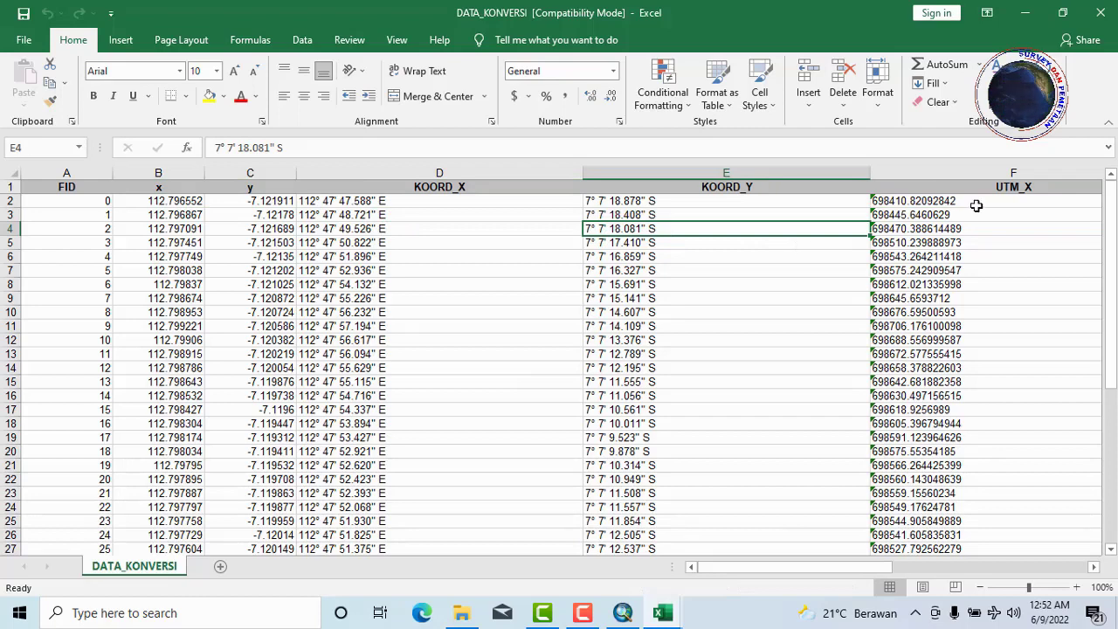
pyautogui.moveTo(881, 567); pyautogui.dragTo(1048, 581)
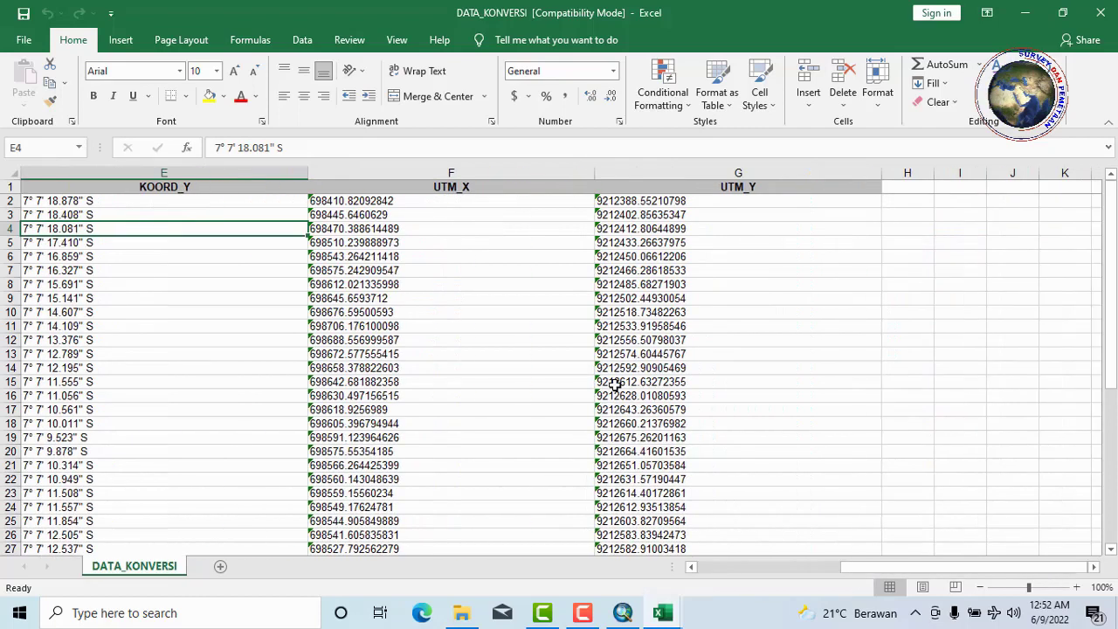
pyautogui.click(774, 260)
pyautogui.hscroll(-2, 802, 397)
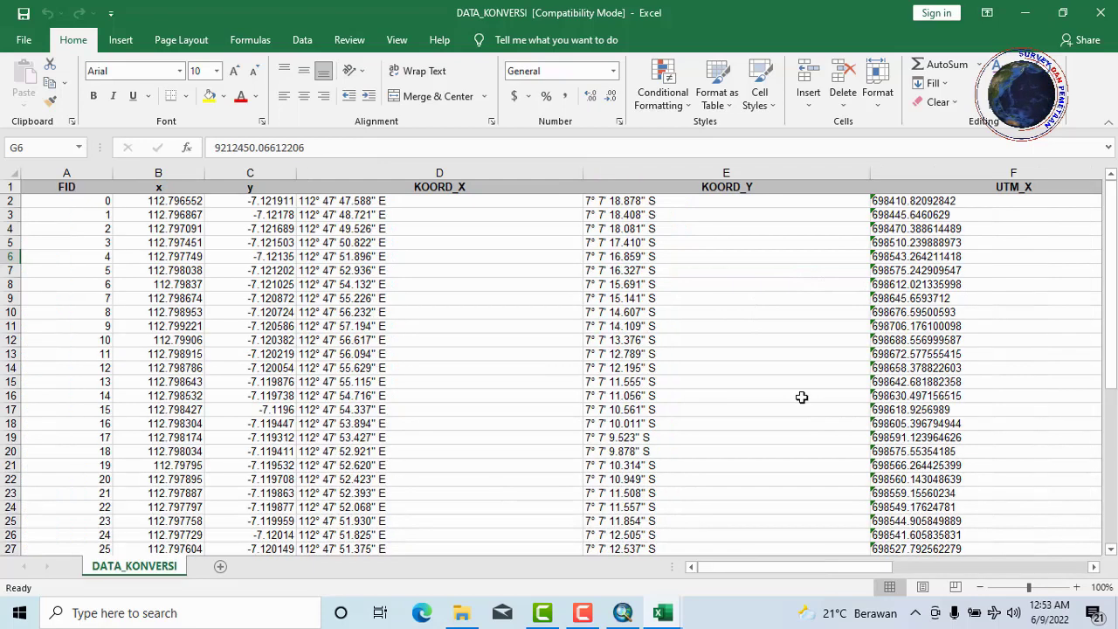